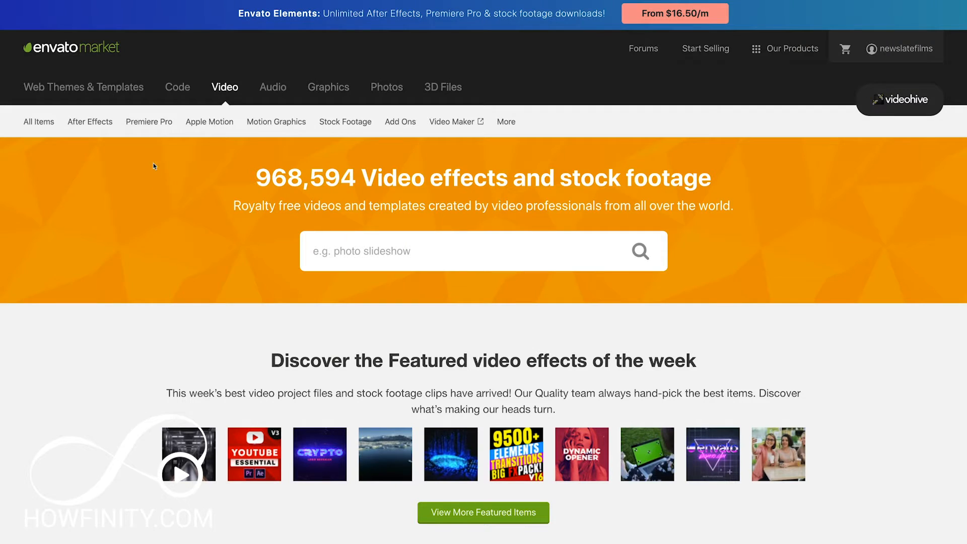
Step: Open the Premiere Pro Logo Stings category and preview Minimal Logo - Elegant 3D Reveal, Minimal Logo Pack and Photo Opener
mouse_move(143, 126)
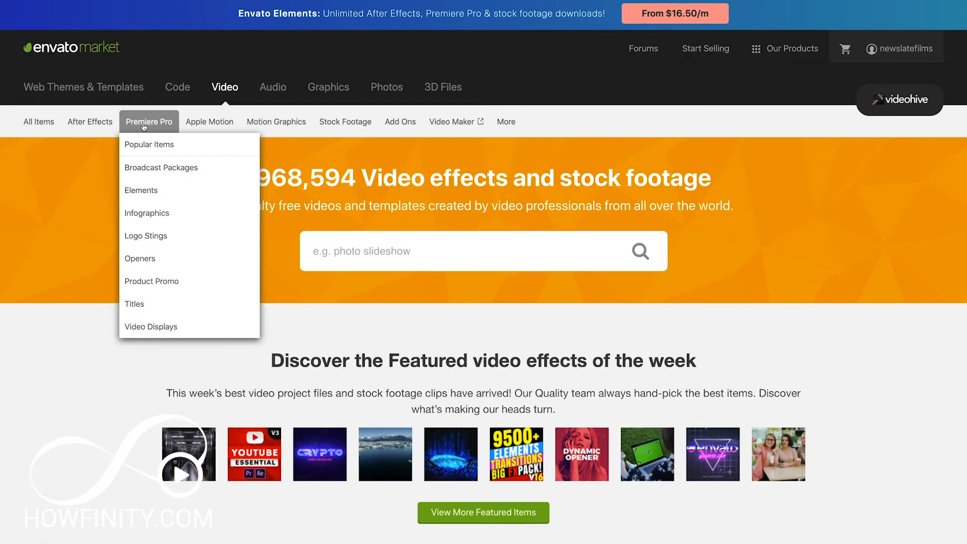
click(141, 235)
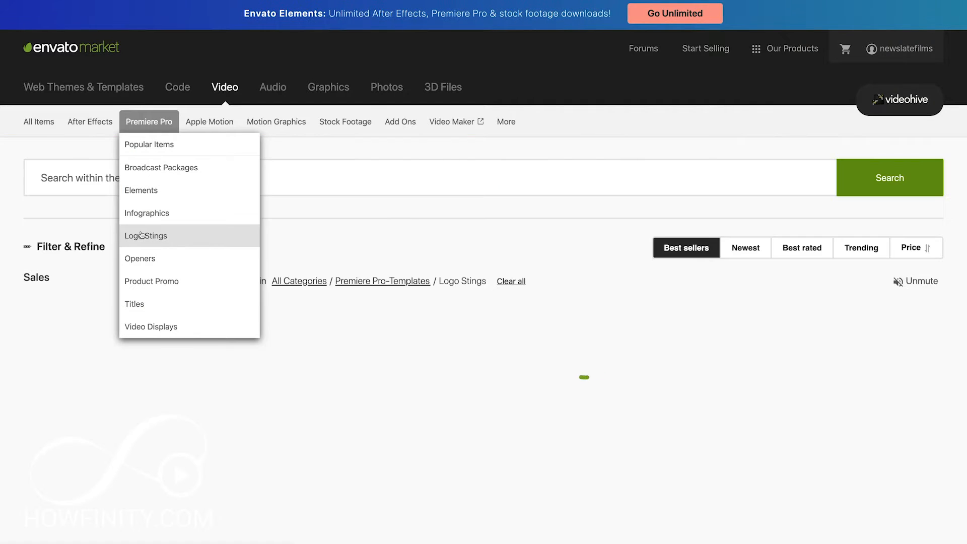
mouse_move(354, 394)
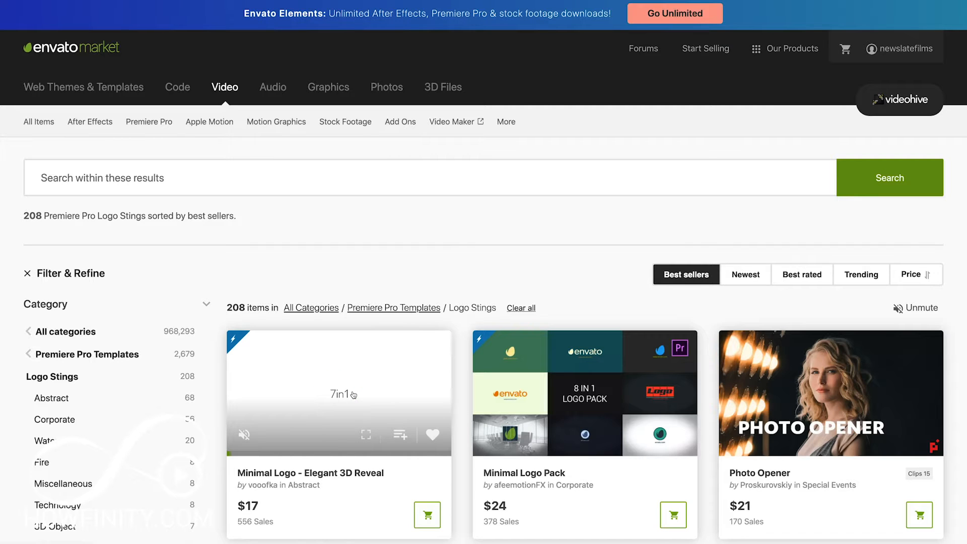
mouse_move(551, 398)
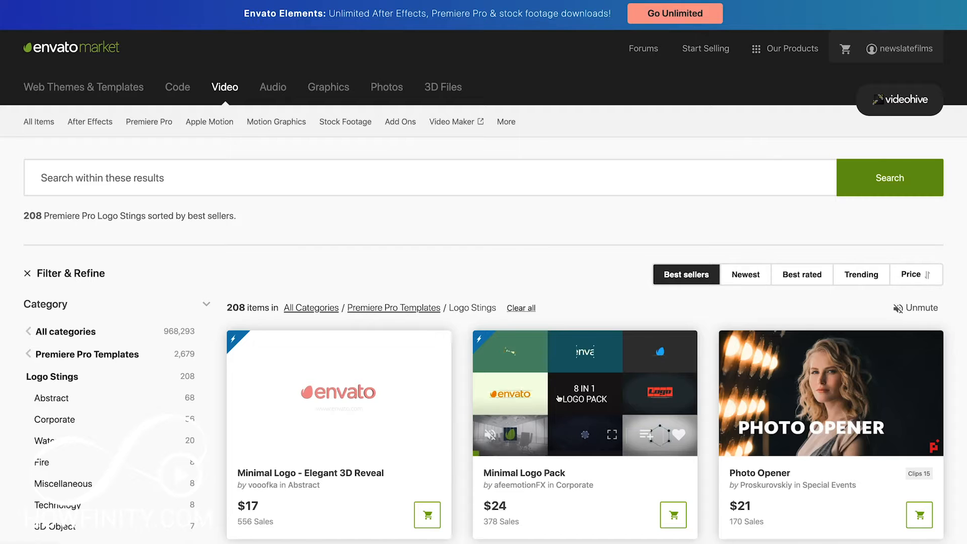
mouse_move(778, 407)
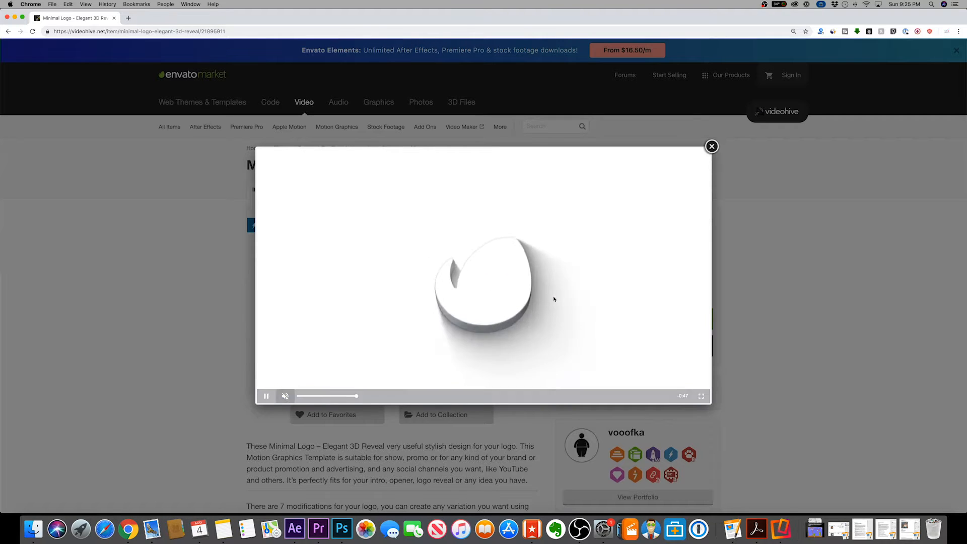
Step: Close the Minimal Logo video preview, return to the Premiere Pro Logo Stings listing and preview Clean Photo Openers - Logo Reveal
click(711, 146)
click(6, 32)
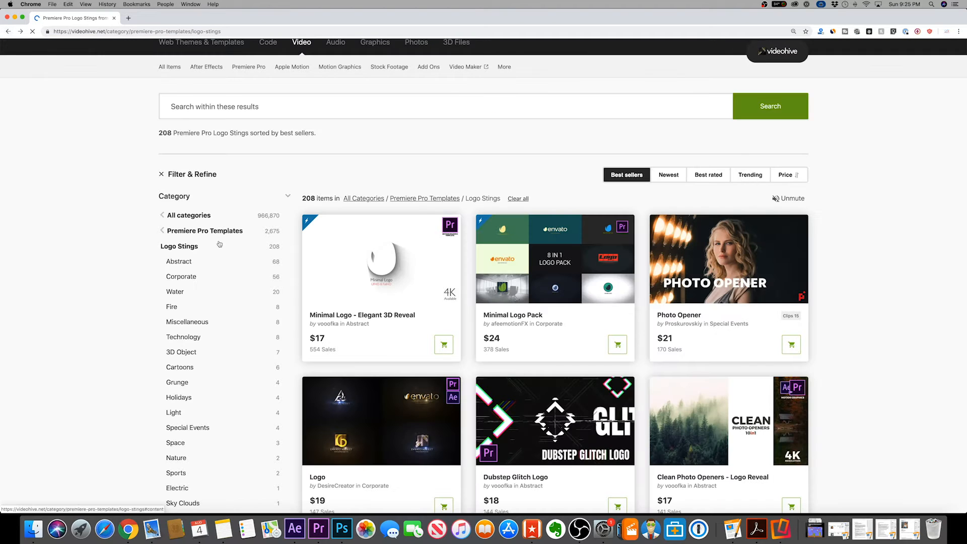
scroll(470, 329, down, 5)
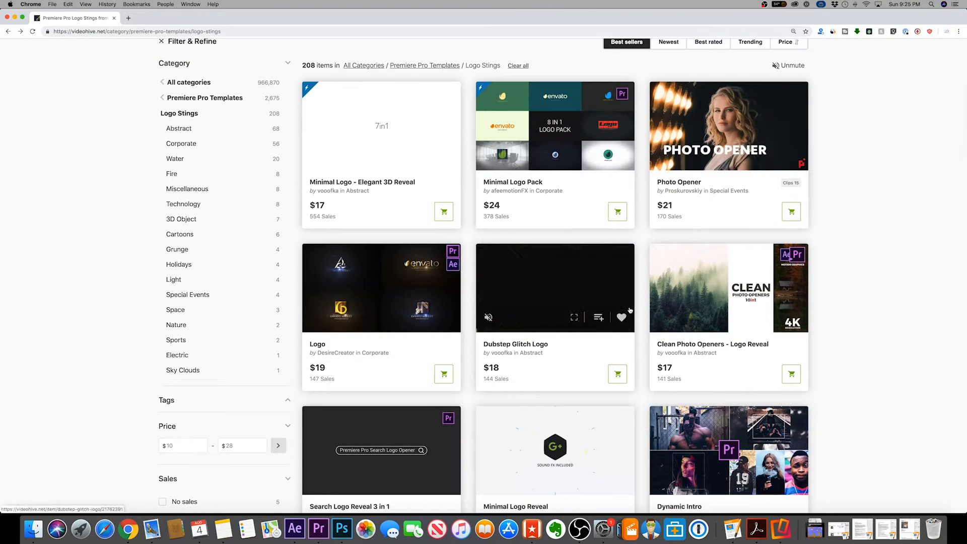
mouse_move(709, 306)
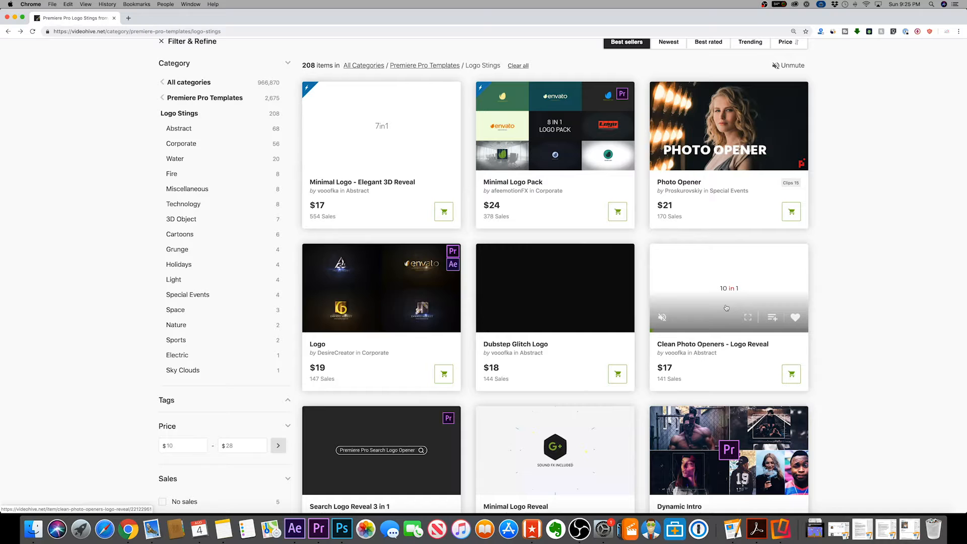
scroll(726, 308, down, 4)
scroll(352, 360, up, 10)
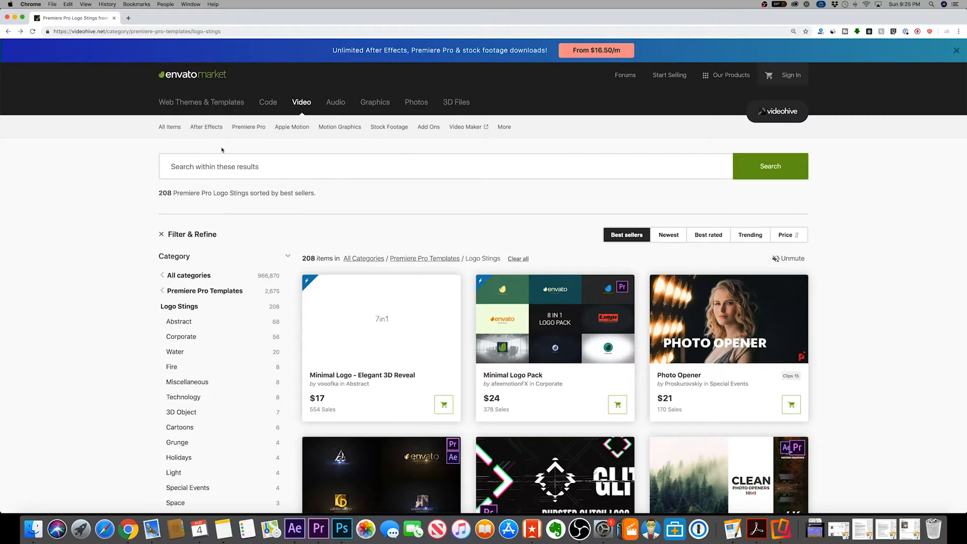
Step: Open the After Effects Logo Stings category and look over its weekly bestsellers and templates under $16
mouse_move(197, 132)
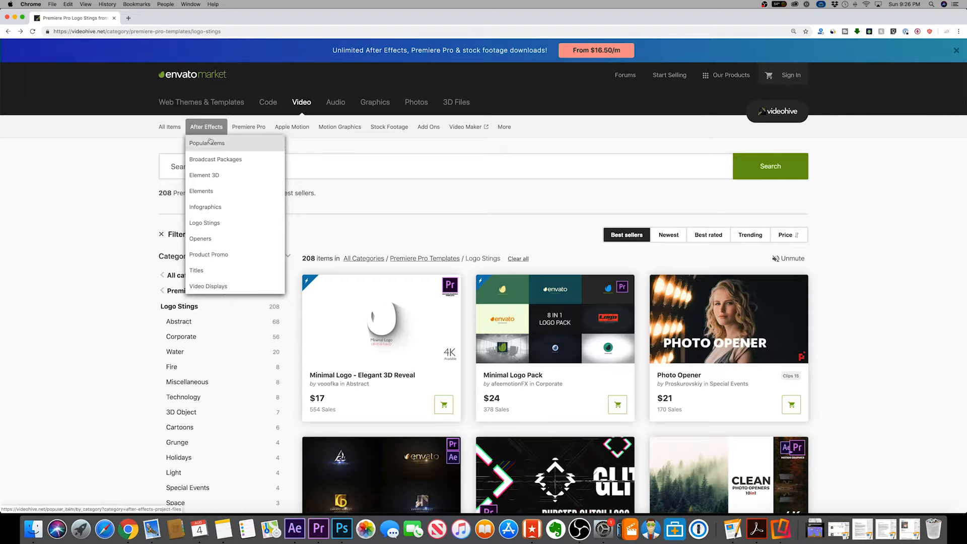
click(209, 223)
scroll(245, 267, down, 3)
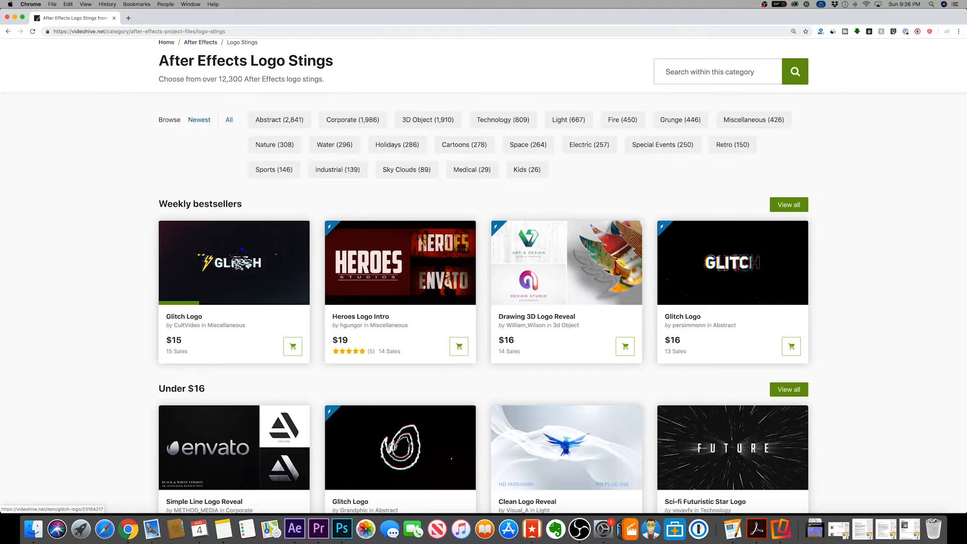
scroll(214, 262, up, 3)
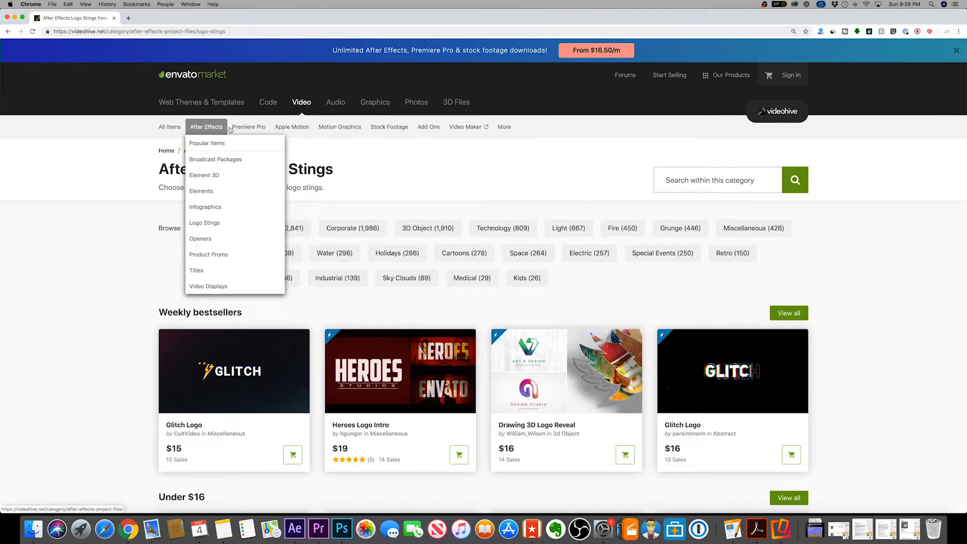
mouse_move(253, 131)
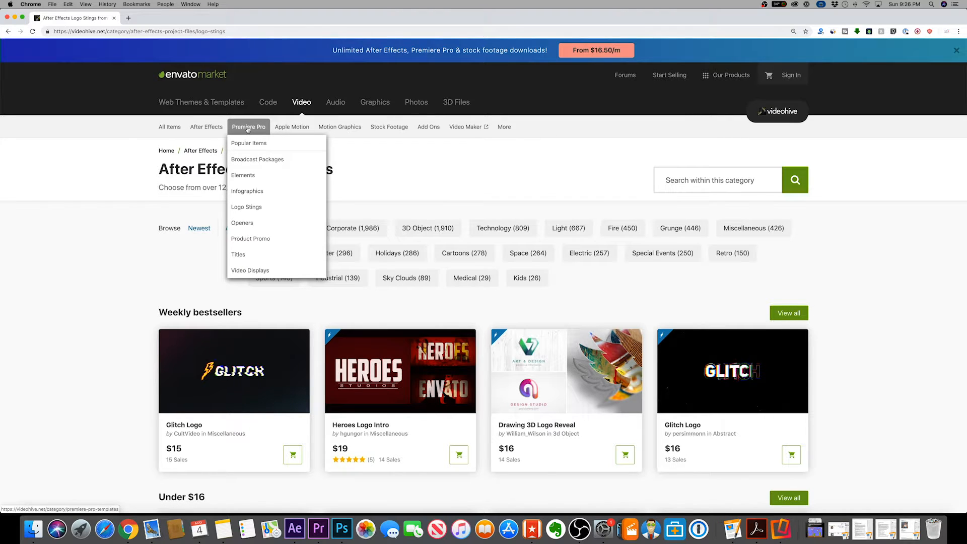
Step: Open Adobe Creative Cloud and look through its list of apps for Premiere Pro and After Effects
click(795, 4)
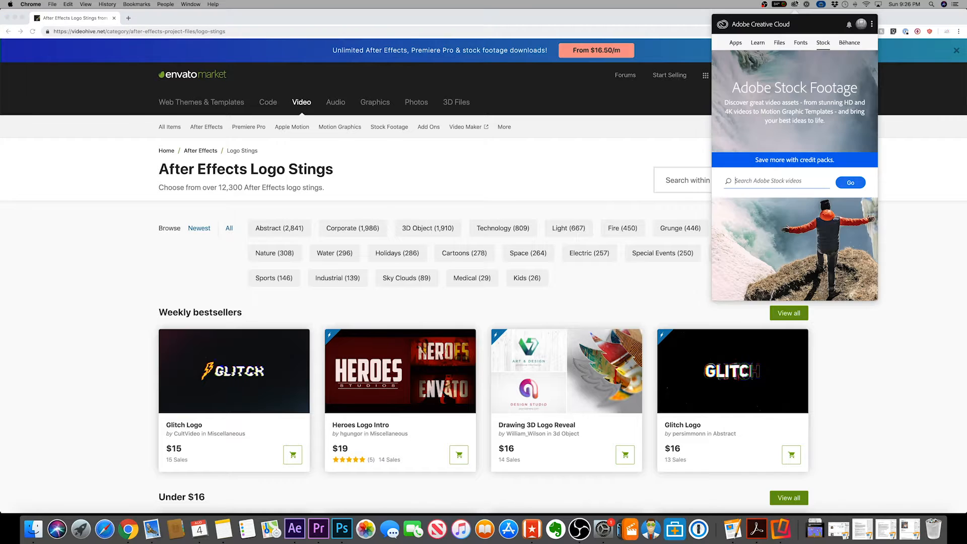
click(736, 44)
scroll(777, 220, down, 5)
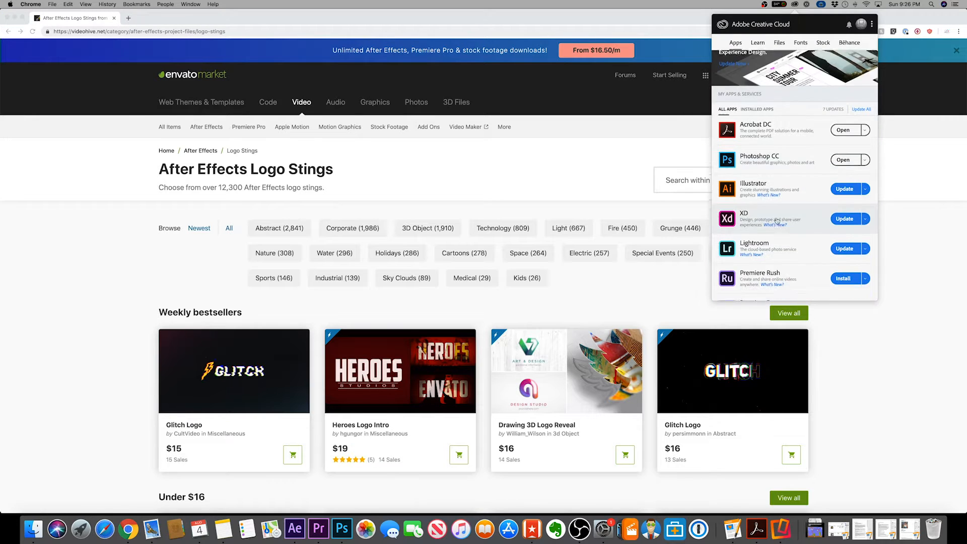
scroll(777, 221, down, 10)
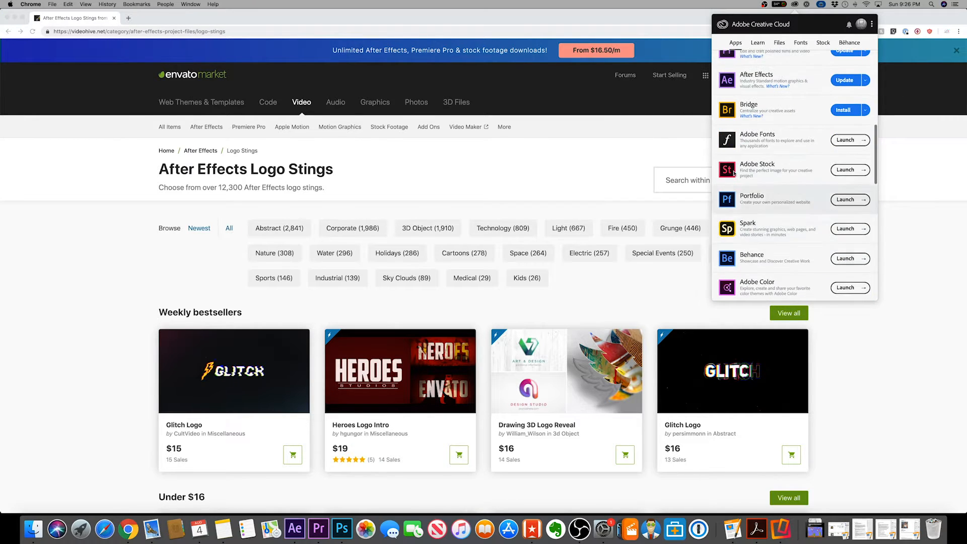
scroll(765, 254, up, 10)
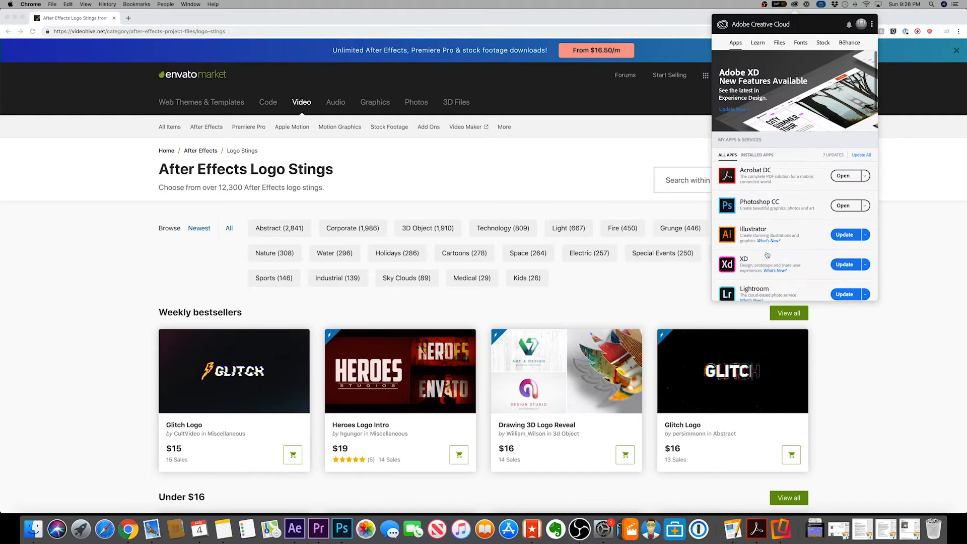
scroll(736, 253, down, 3)
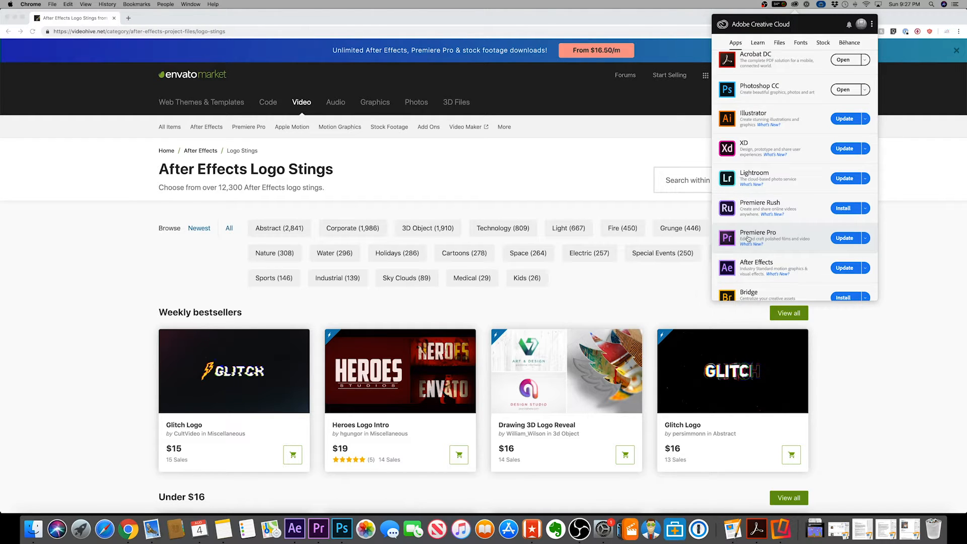
Step: Return to the Premiere Pro Logo Stings category and preview Minimal Logo Reveal and Ground Crack Logo
click(243, 132)
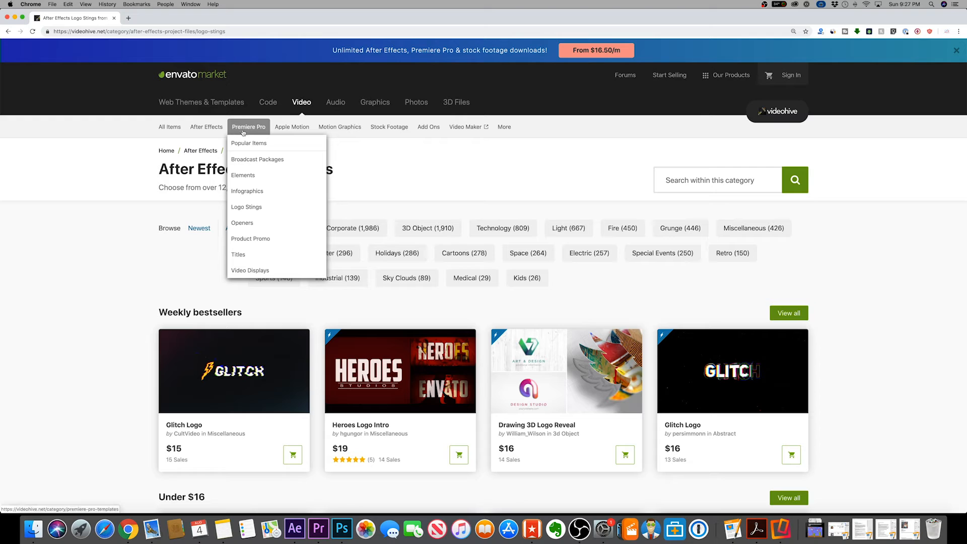
click(244, 207)
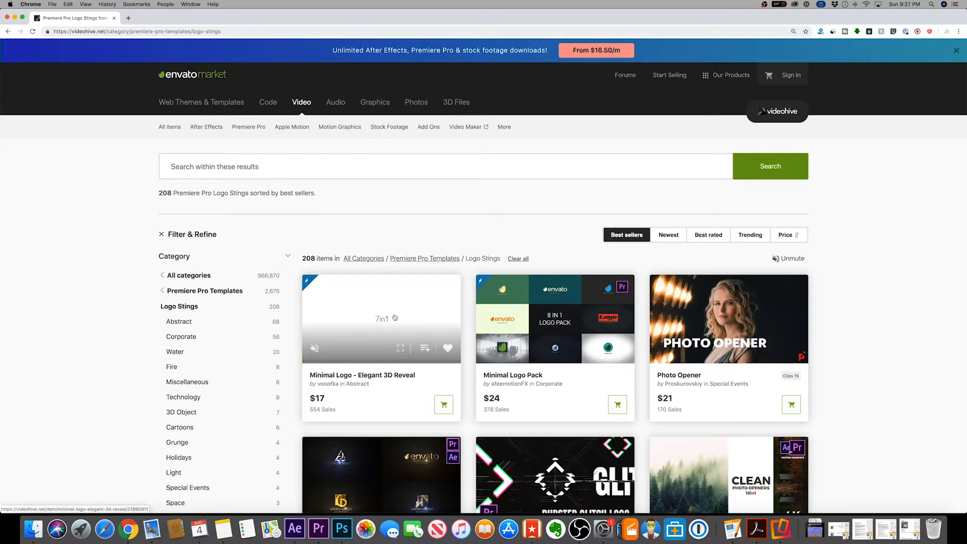
scroll(355, 320, down, 5)
scroll(354, 319, down, 3)
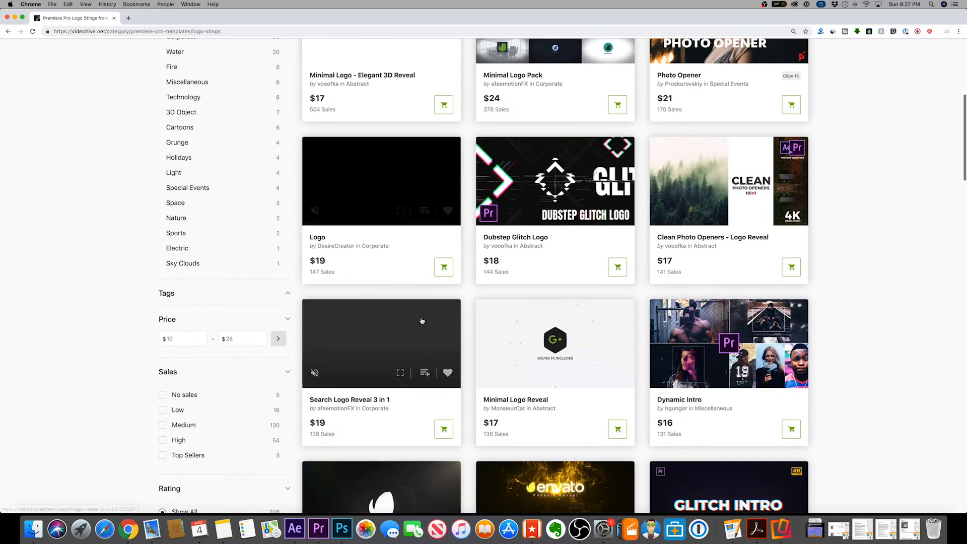
mouse_move(542, 353)
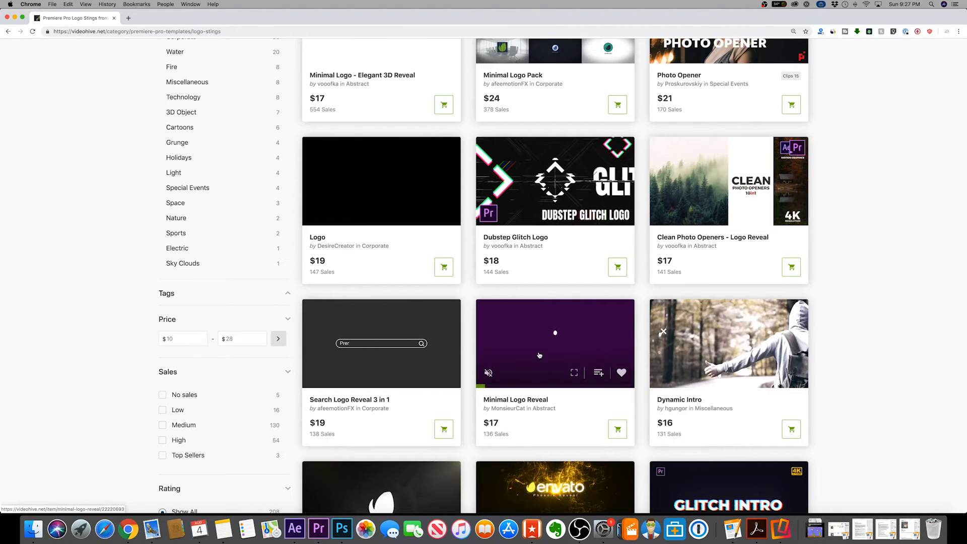
scroll(549, 351, down, 3)
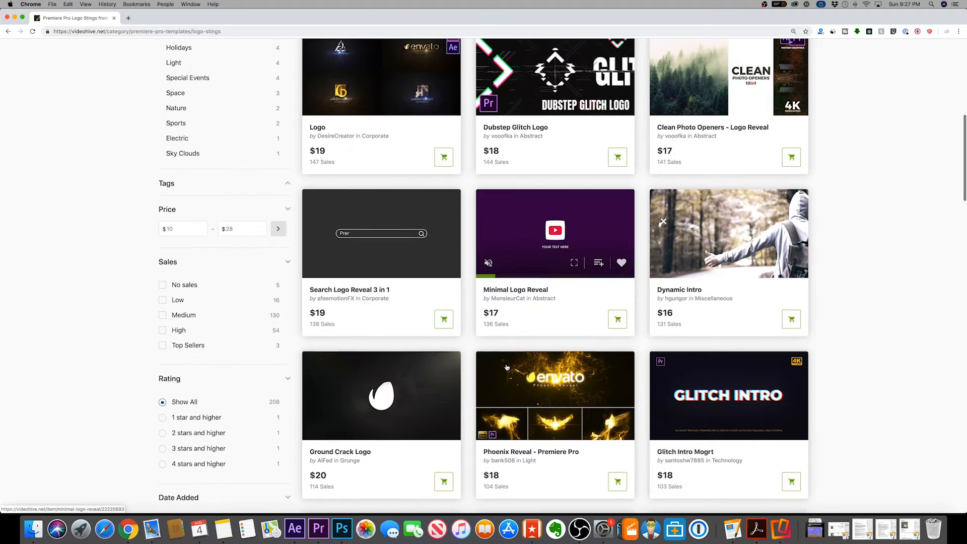
mouse_move(400, 401)
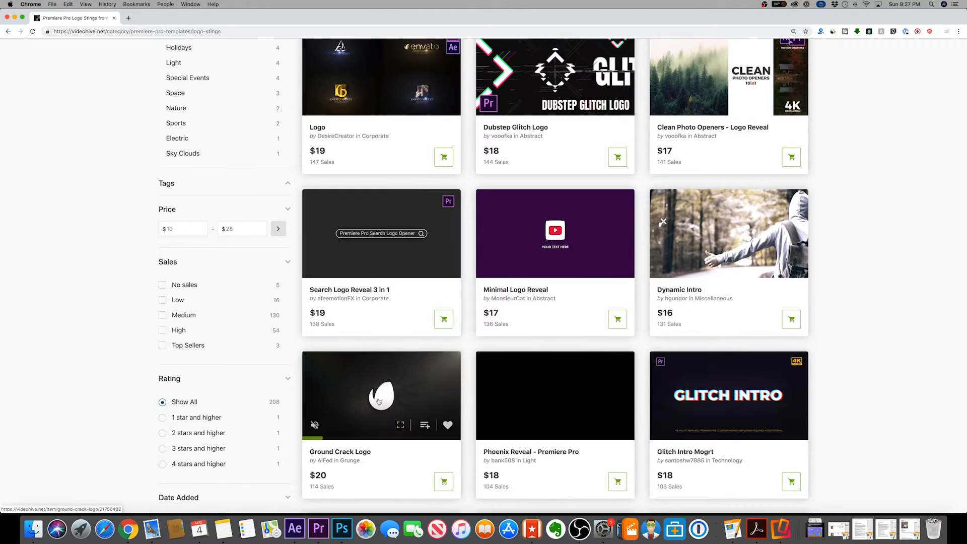
Step: Switch to the Graphics marketplace and open the popular items of the Logos category
scroll(378, 401, up, 10)
click(385, 103)
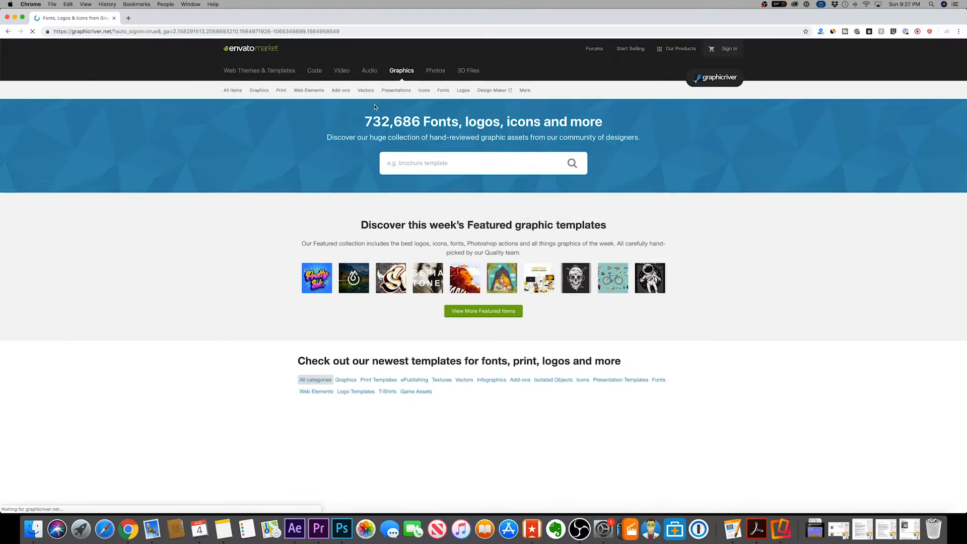
mouse_move(373, 111)
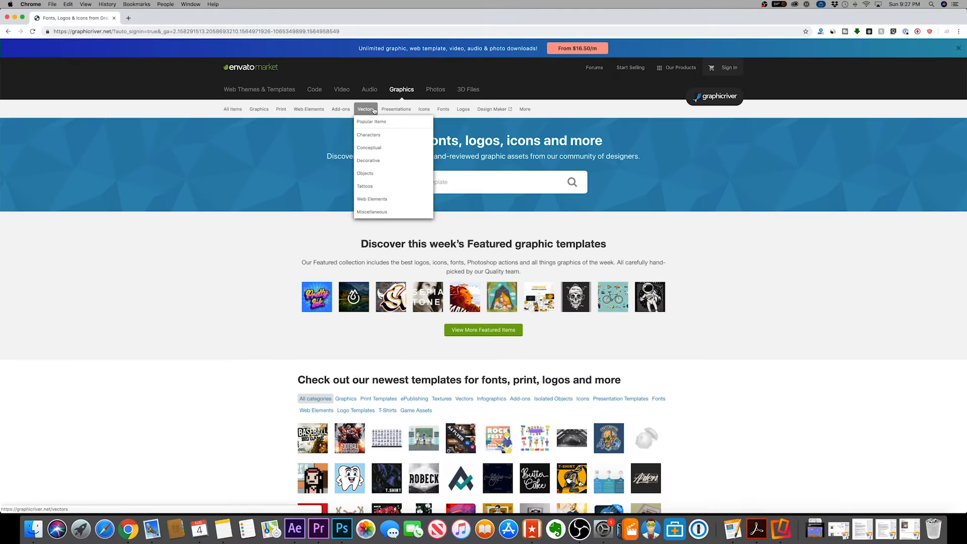
mouse_move(281, 109)
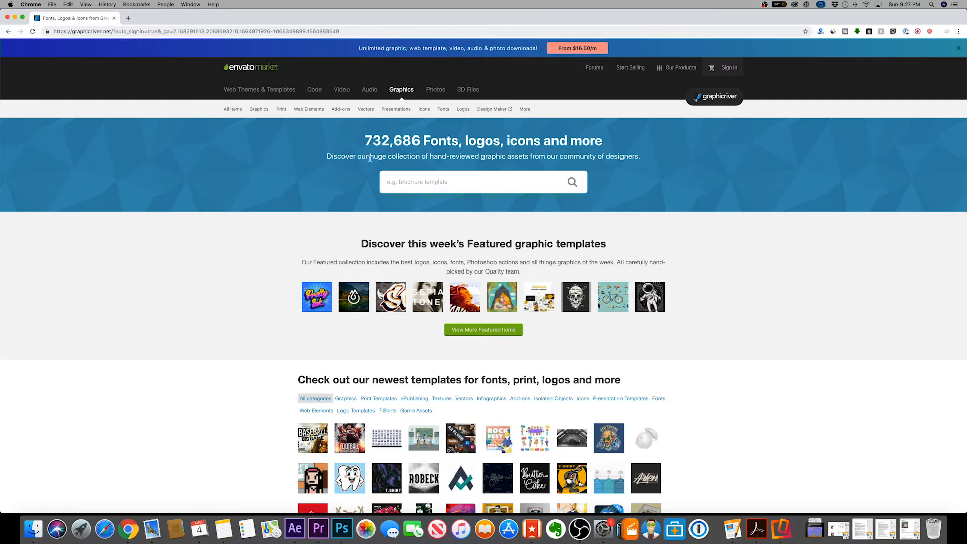
mouse_move(464, 113)
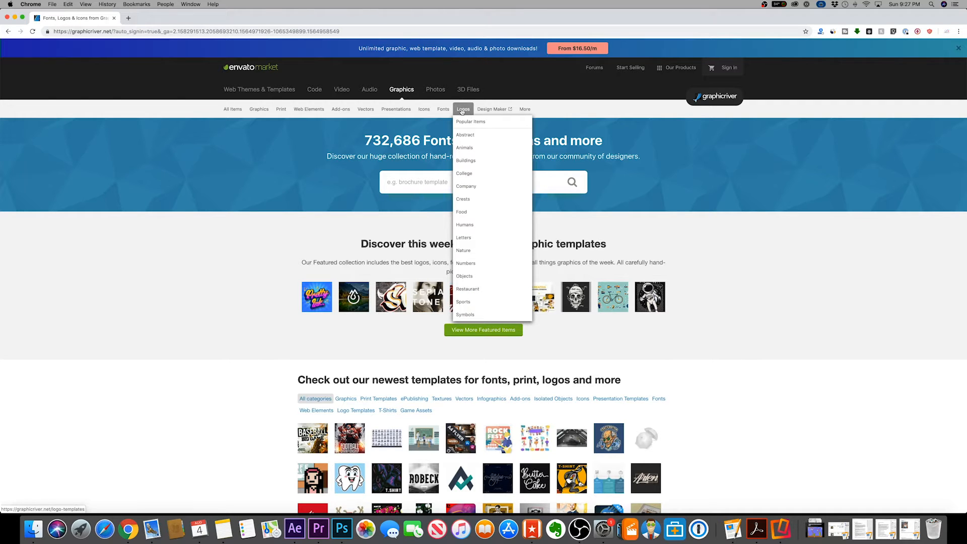
click(466, 122)
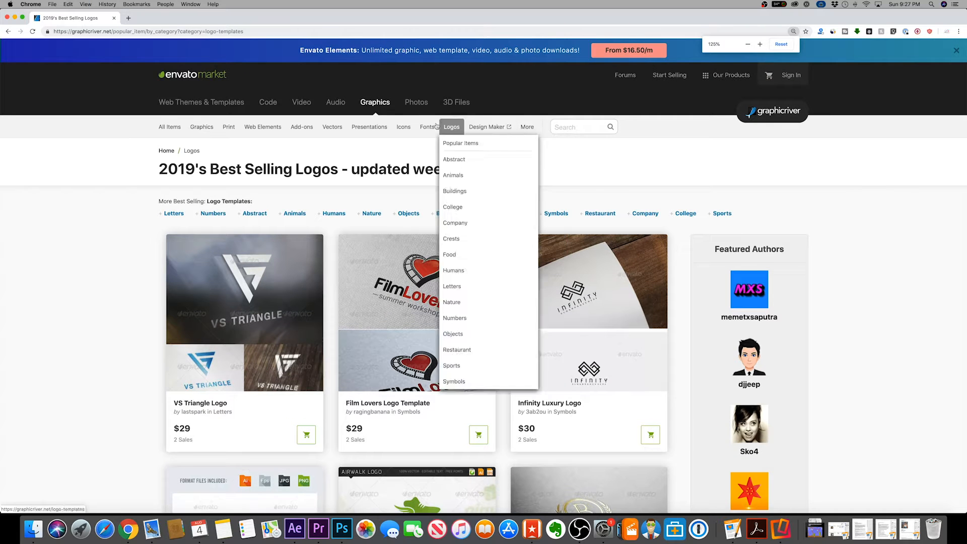
Step: Enlarge the page and examine the best-selling logo templates and the available logo subcategories
key(super+equal)
scroll(119, 297, down, 3)
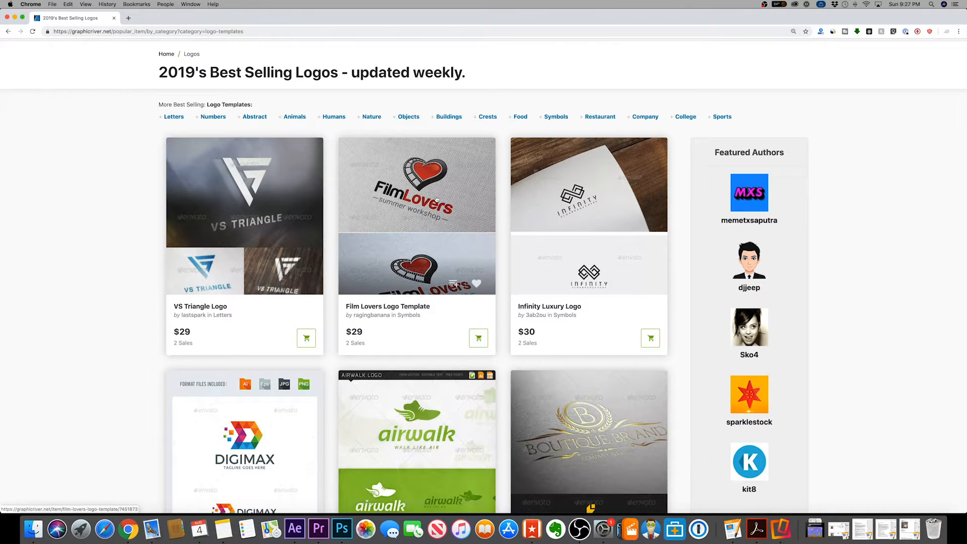
scroll(453, 211, down, 1)
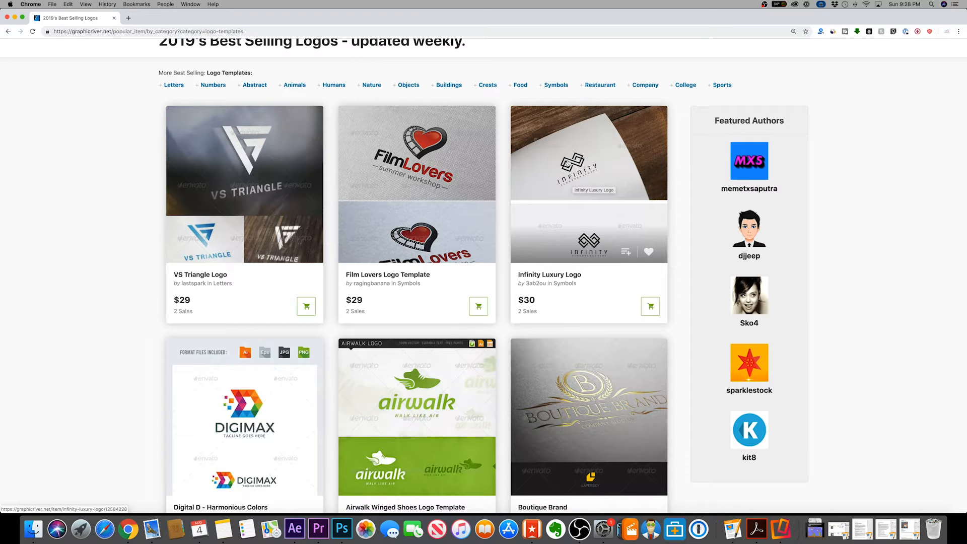
scroll(567, 184, down, 5)
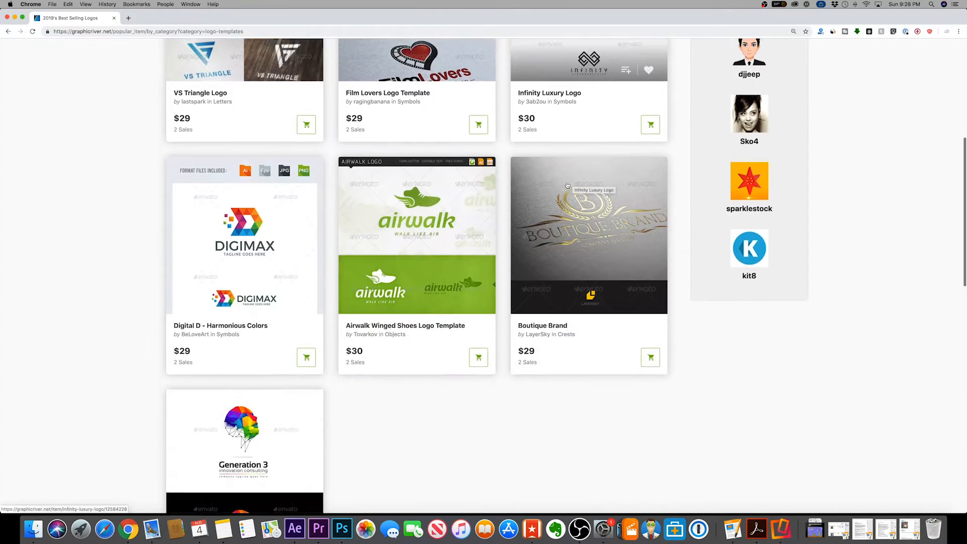
scroll(567, 185, up, 10)
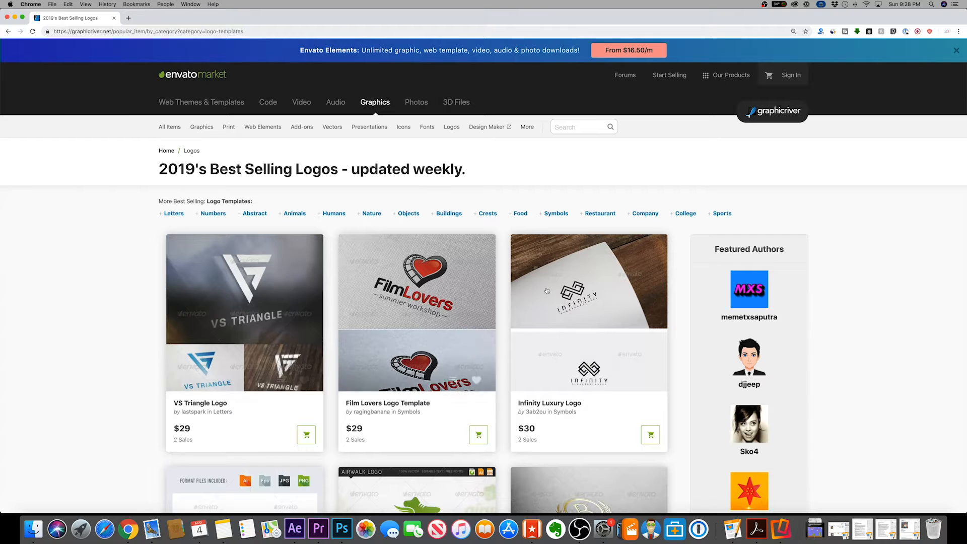
mouse_move(444, 130)
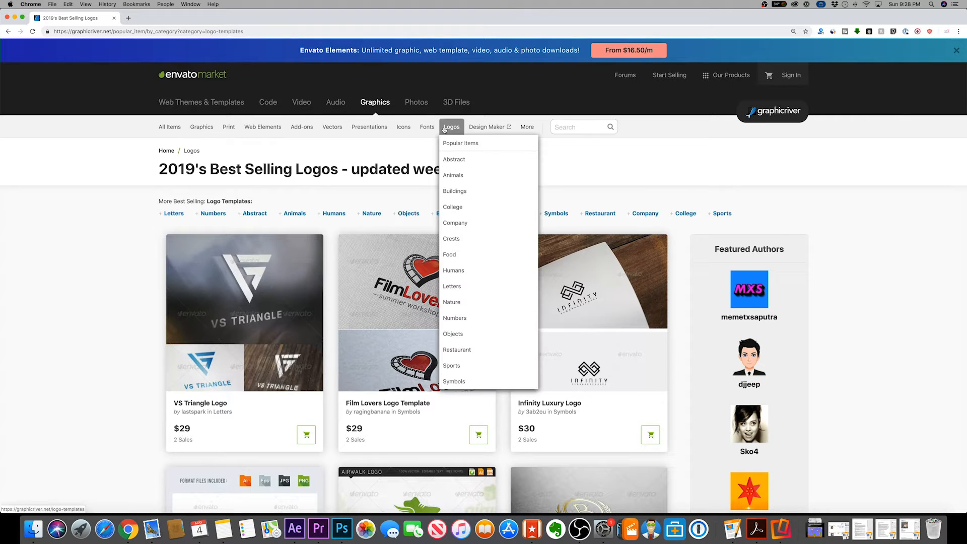
scroll(376, 349, down, 4)
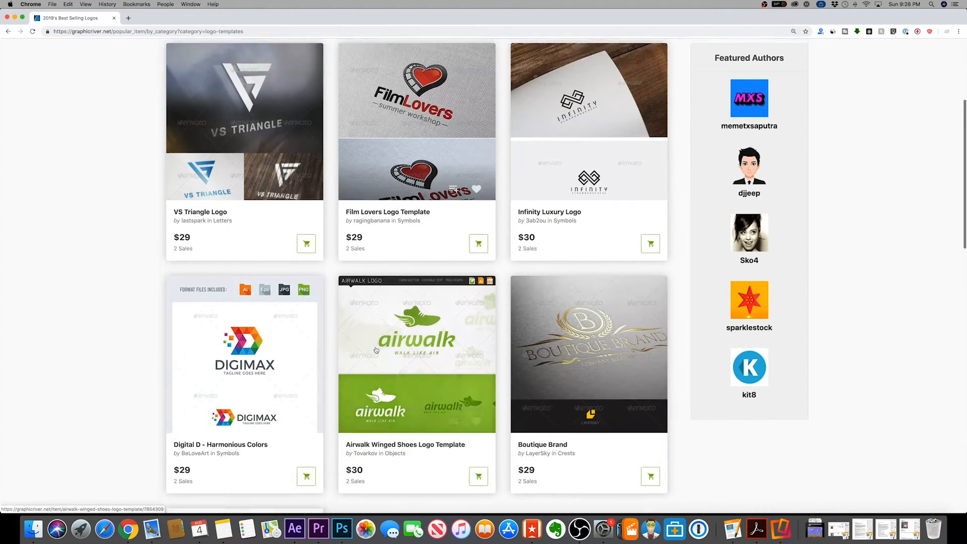
Step: Look through the rest of the best-selling logo templates and return to the start of the page
scroll(376, 349, down, 3)
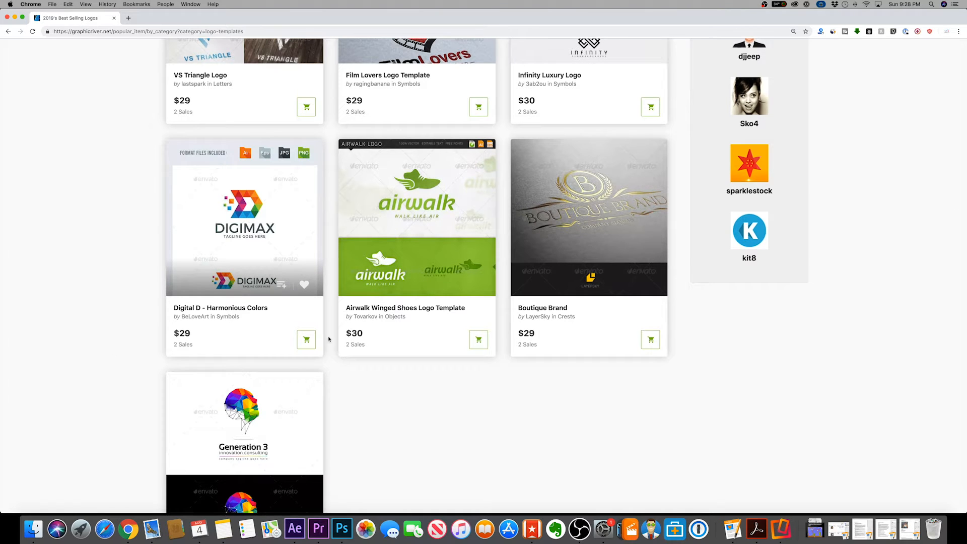
scroll(329, 339, up, 7)
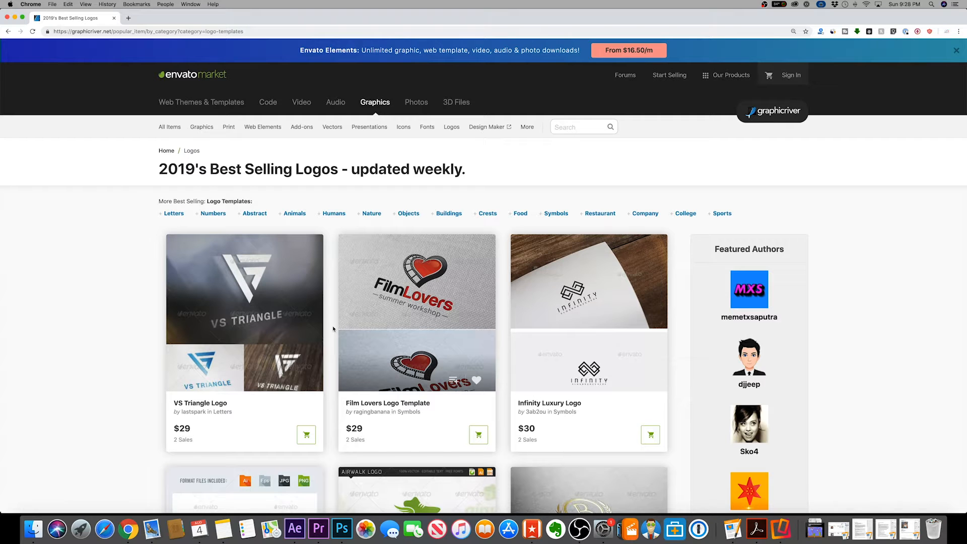
scroll(333, 329, down, 3)
scroll(240, 297, up, 3)
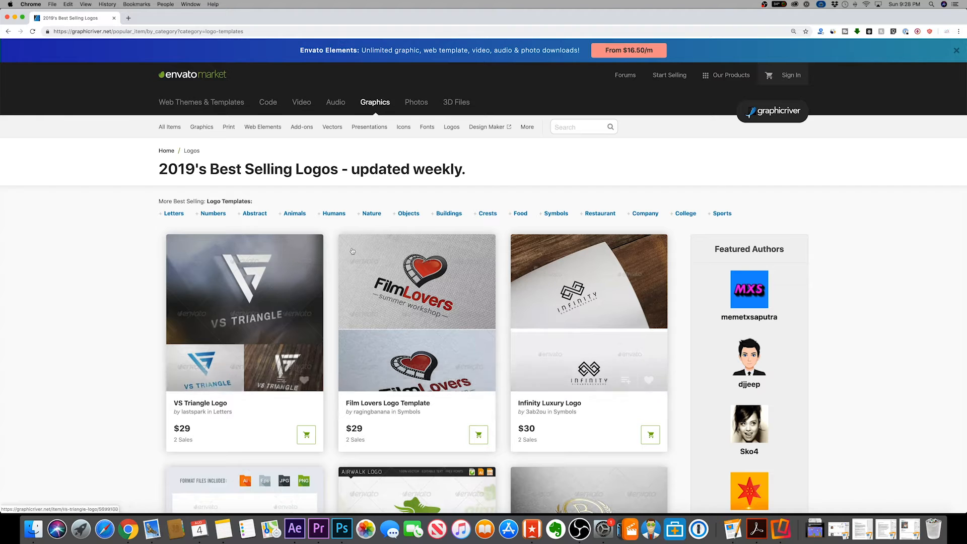
scroll(240, 157, down, 1)
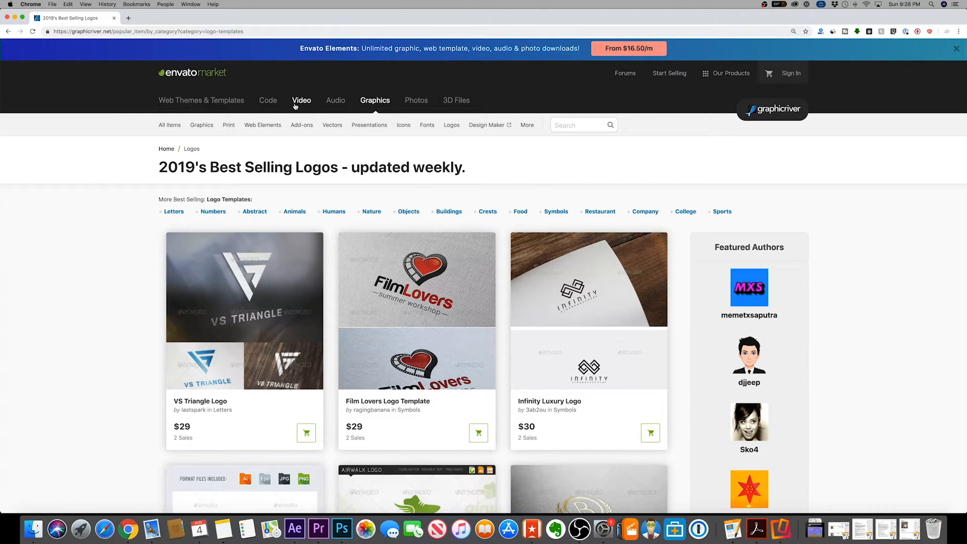
scroll(251, 302, down, 1)
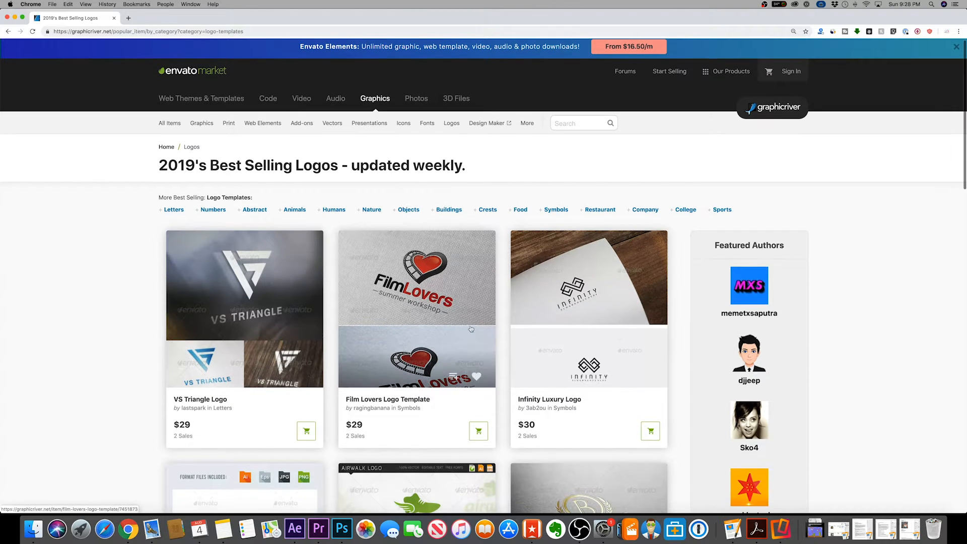
Step: Switch to the Video marketplace and open the Logo Stings category for Premiere Pro
click(300, 101)
mouse_move(248, 107)
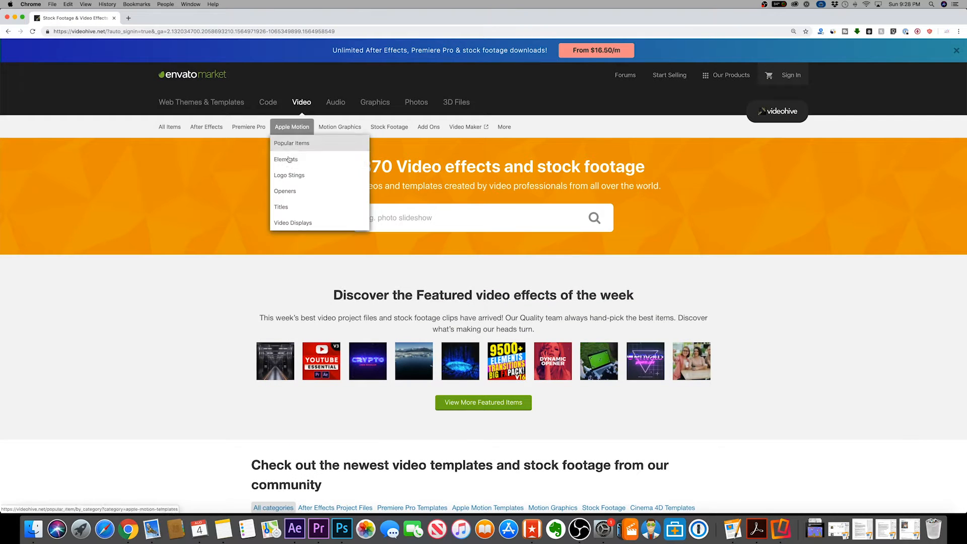
click(246, 206)
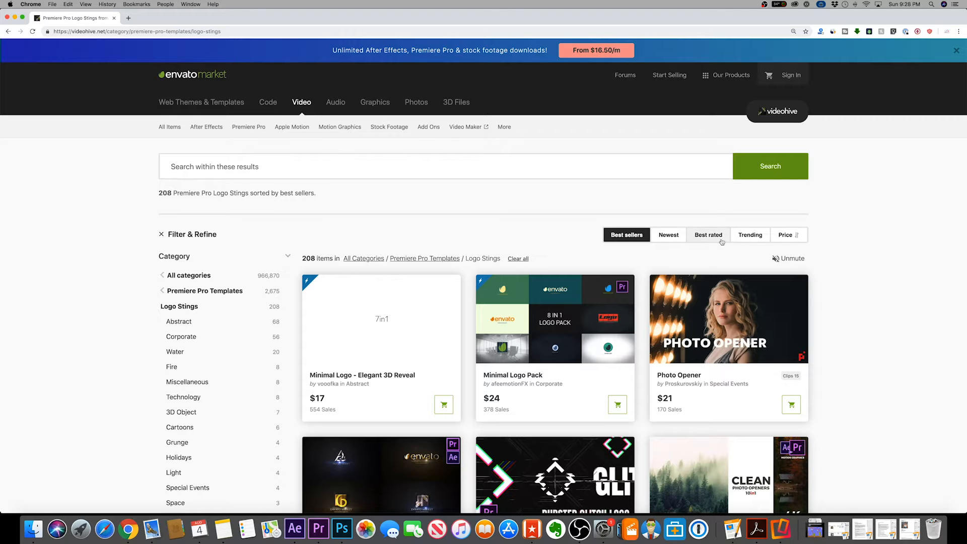
Step: Find Search Logo Reveal 3 in 1 among the best sellers, preview it and open its item page
scroll(720, 242, down, 6)
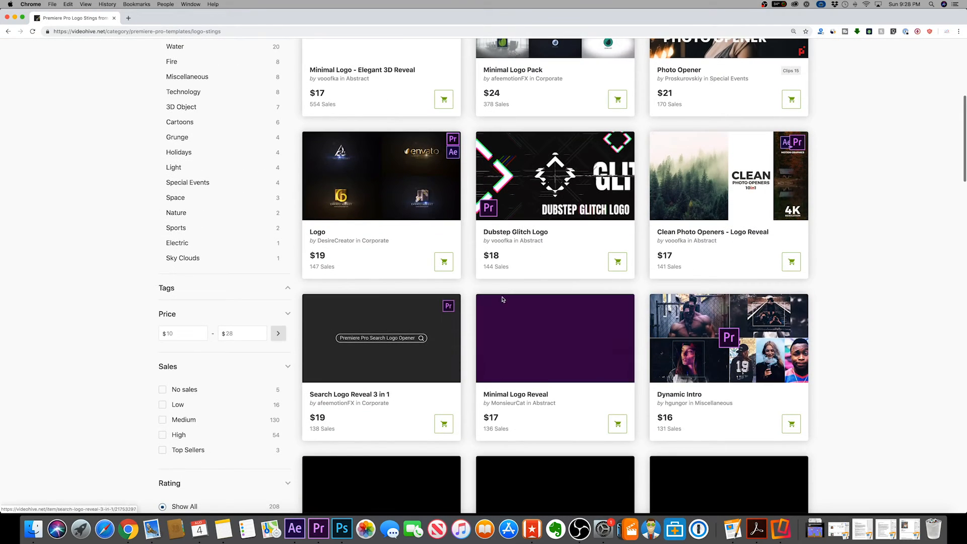
mouse_move(359, 336)
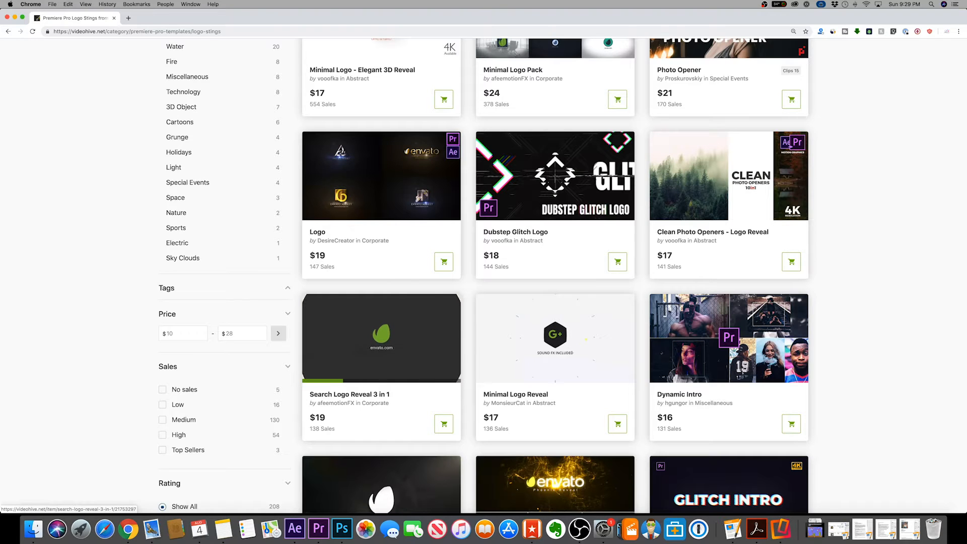
click(356, 318)
Step: Read the template's Features list, highlighting the lines on required software, plugins and duration
scroll(202, 292, down, 3)
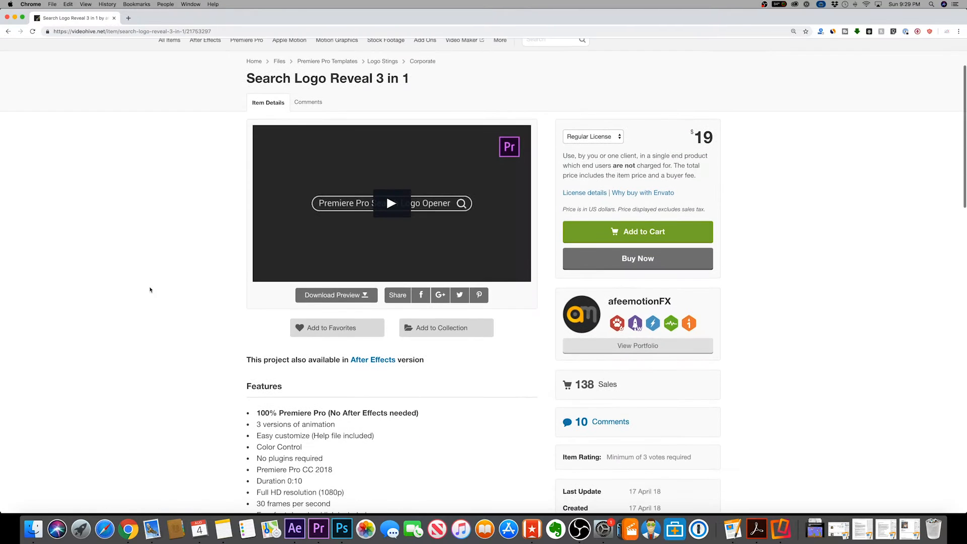
scroll(193, 282, down, 3)
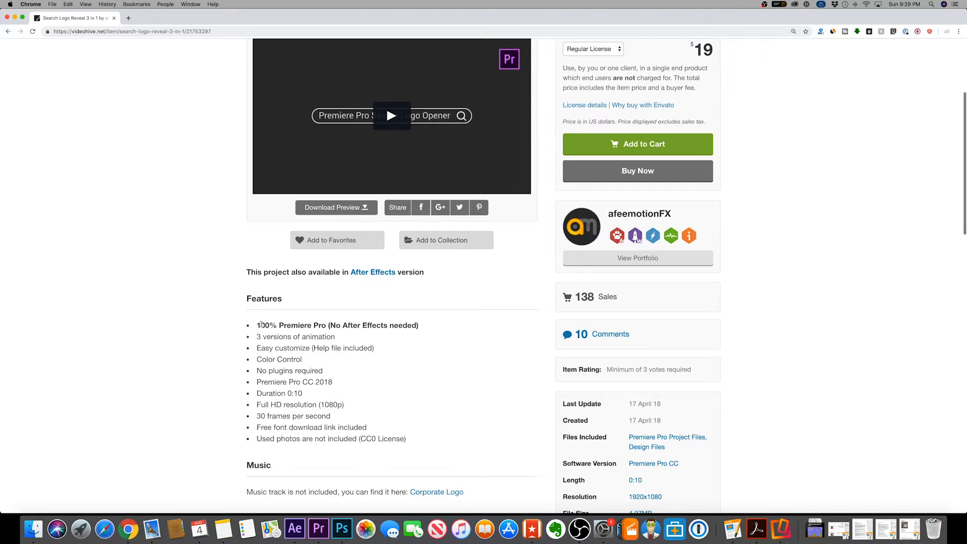
drag(257, 324, 329, 326)
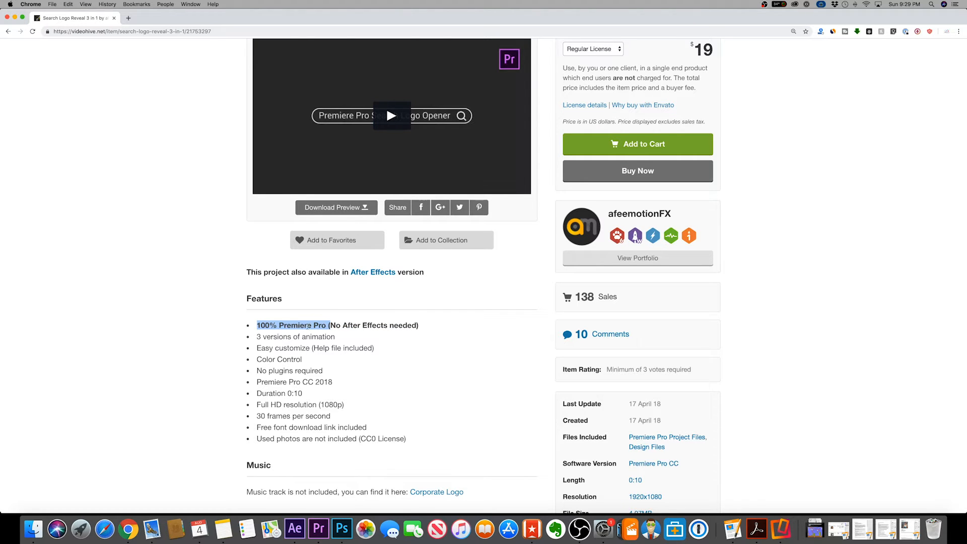
click(281, 325)
drag(281, 324, 415, 328)
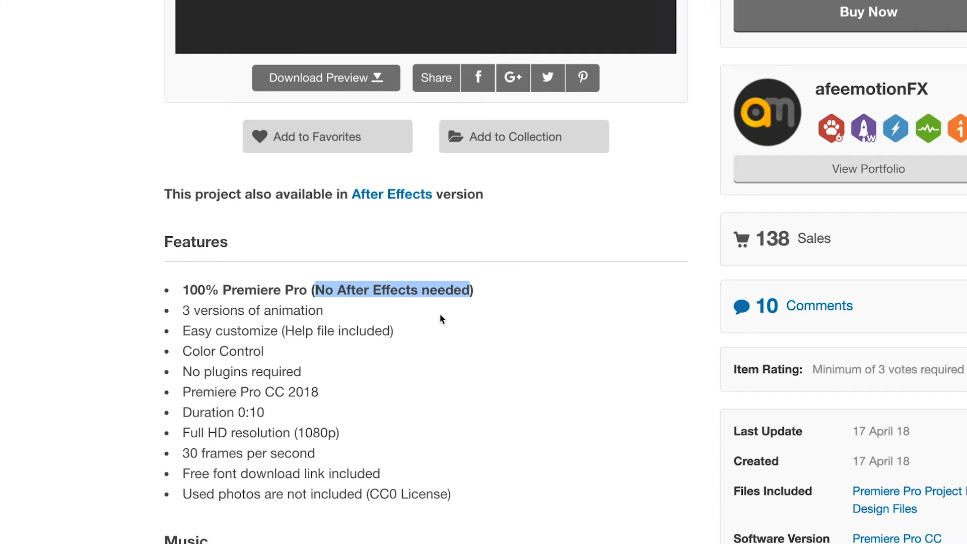
scroll(415, 310, down, 3)
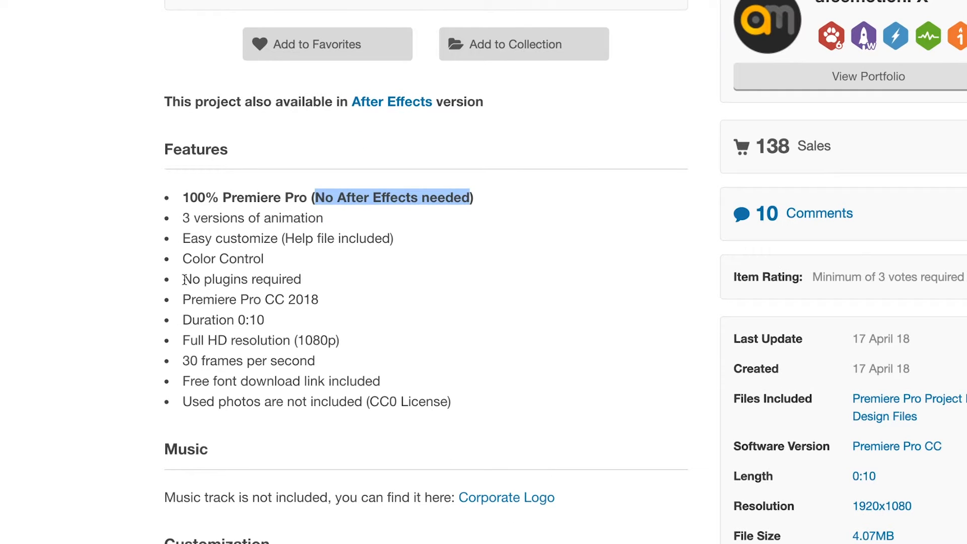
drag(183, 280, 308, 284)
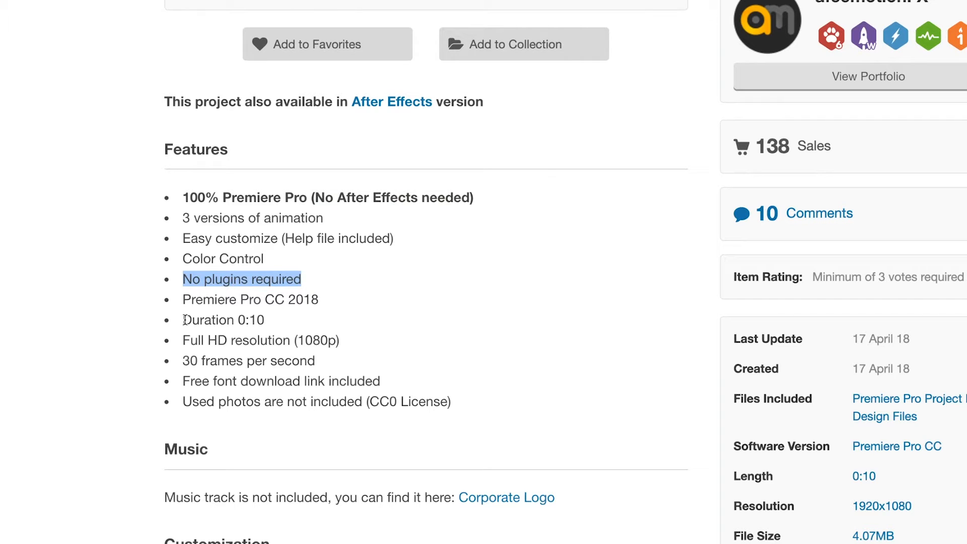
drag(186, 320, 311, 325)
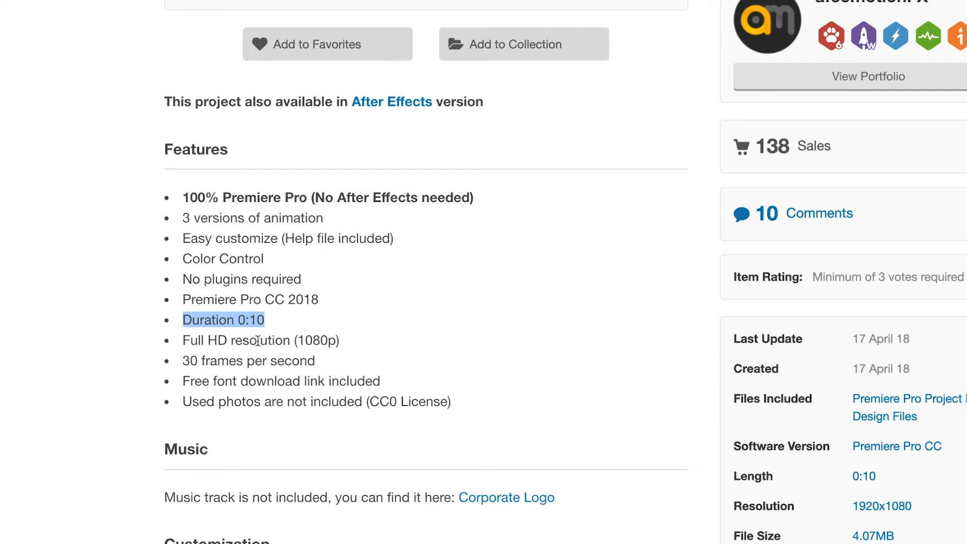
click(209, 325)
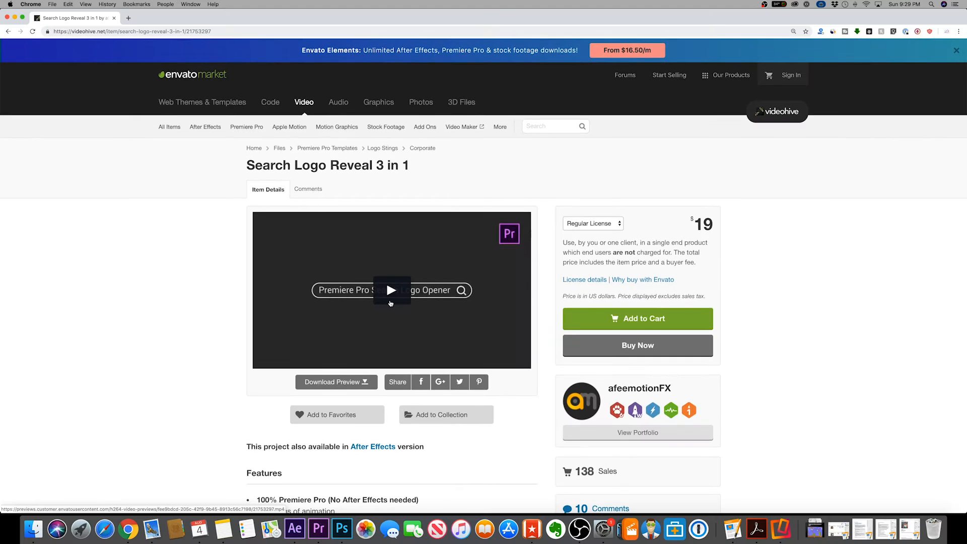
Step: Play the preview video of the Search Logo Reveal 3 in 1 template
click(390, 291)
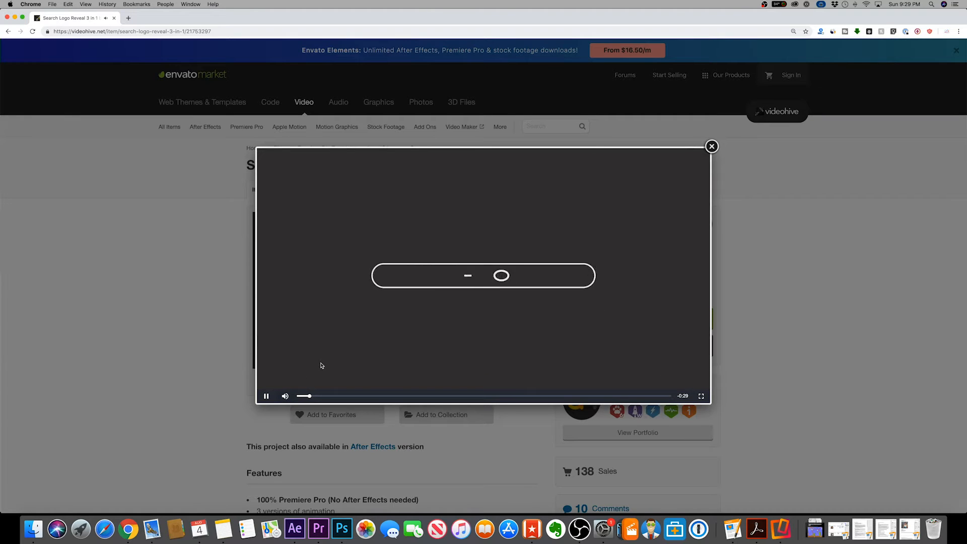
mouse_move(284, 397)
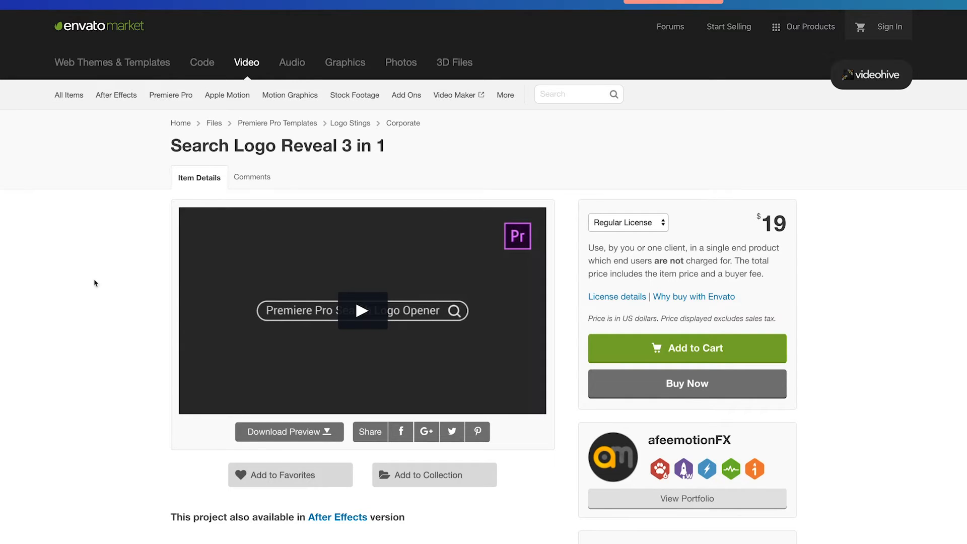
Step: Switch to the Audio marketplace and open the popular items of the Logos & Idents category
click(300, 67)
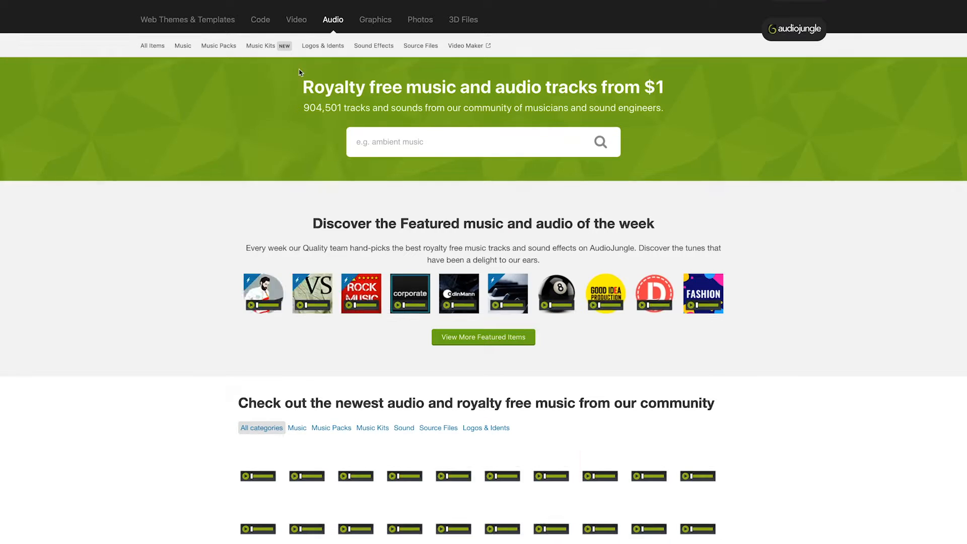
mouse_move(183, 70)
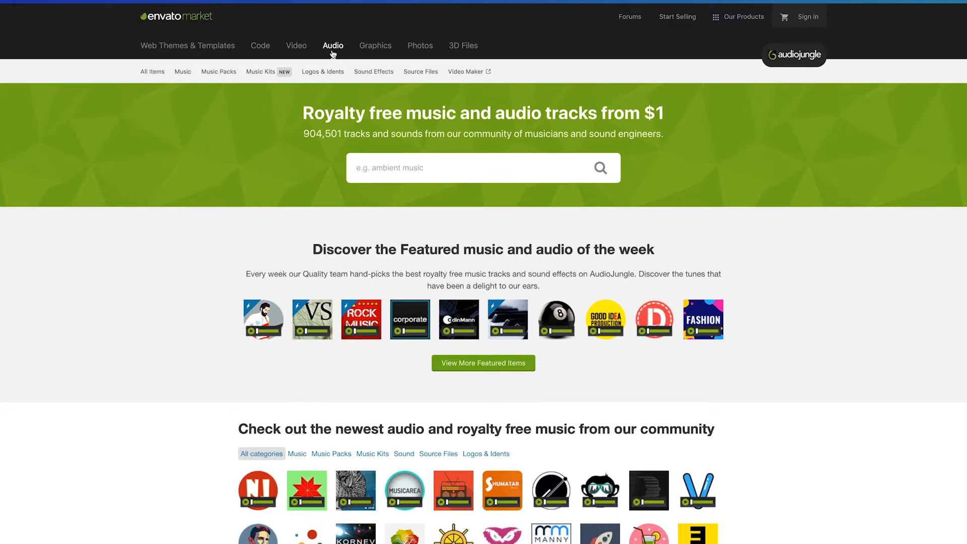
mouse_move(335, 74)
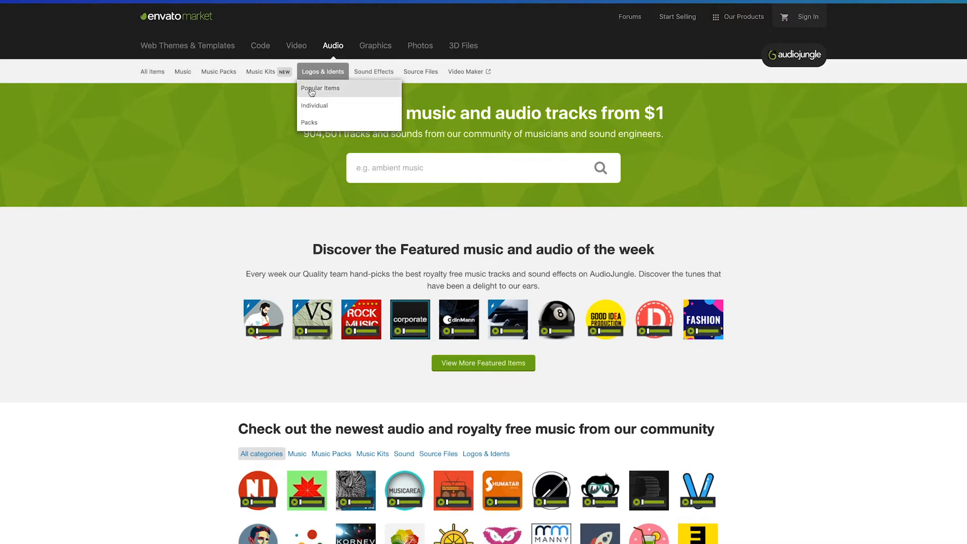
click(320, 88)
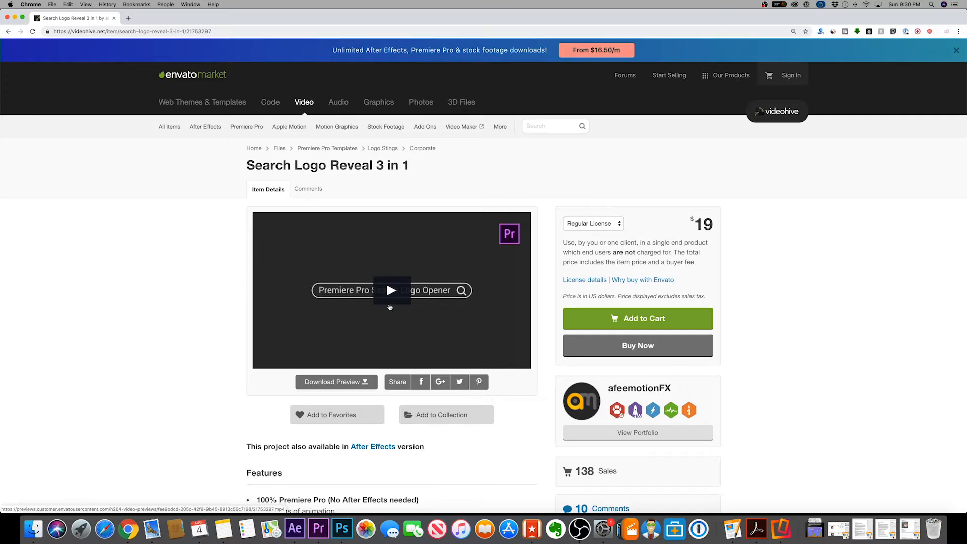
Step: Preview the template's video and check the Corporate Logo music track linked in its description
click(391, 295)
click(171, 231)
scroll(170, 230, down, 10)
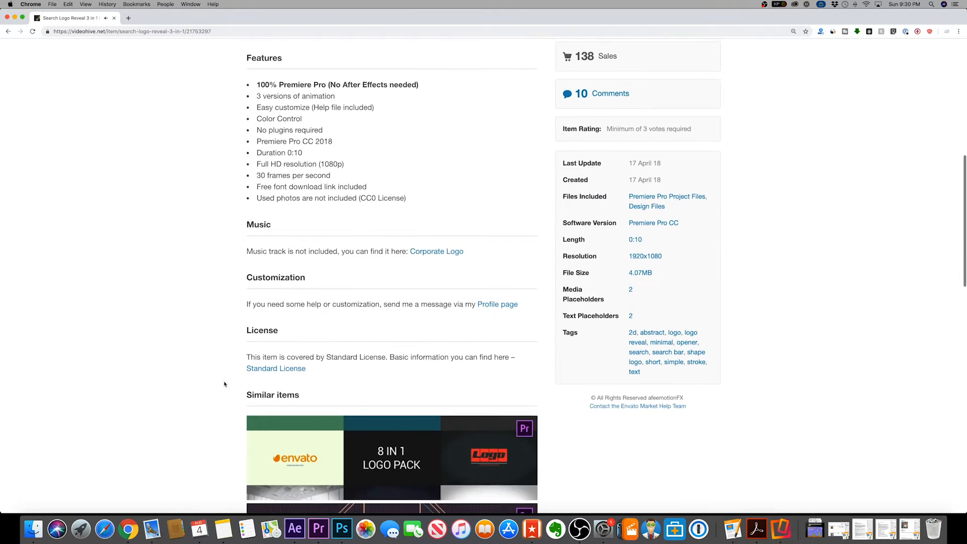
scroll(224, 384, down, 5)
scroll(225, 384, up, 5)
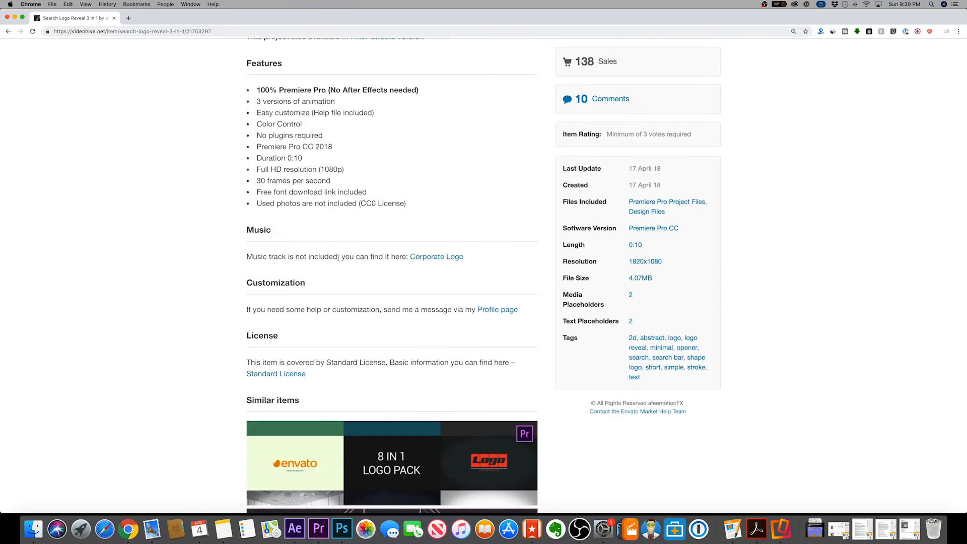
click(413, 259)
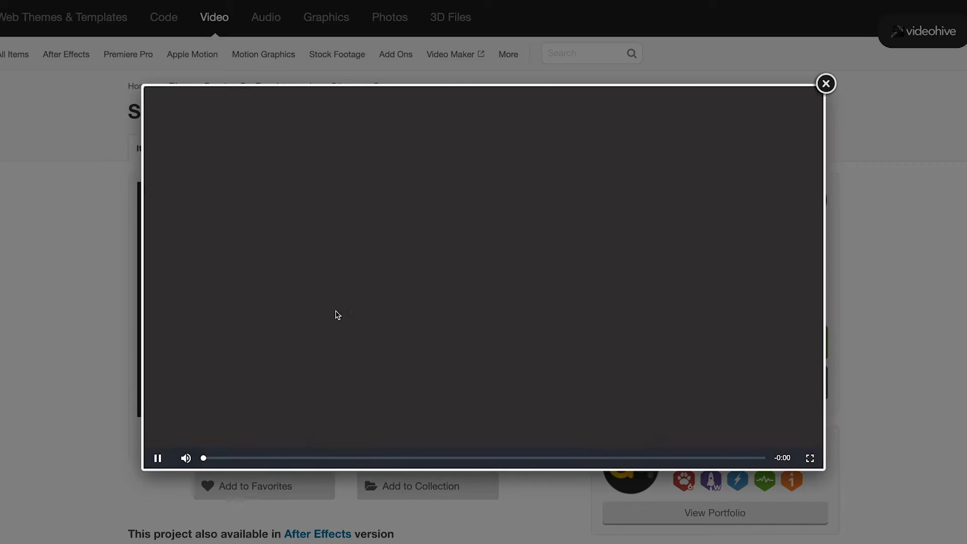
drag(230, 458, 590, 453)
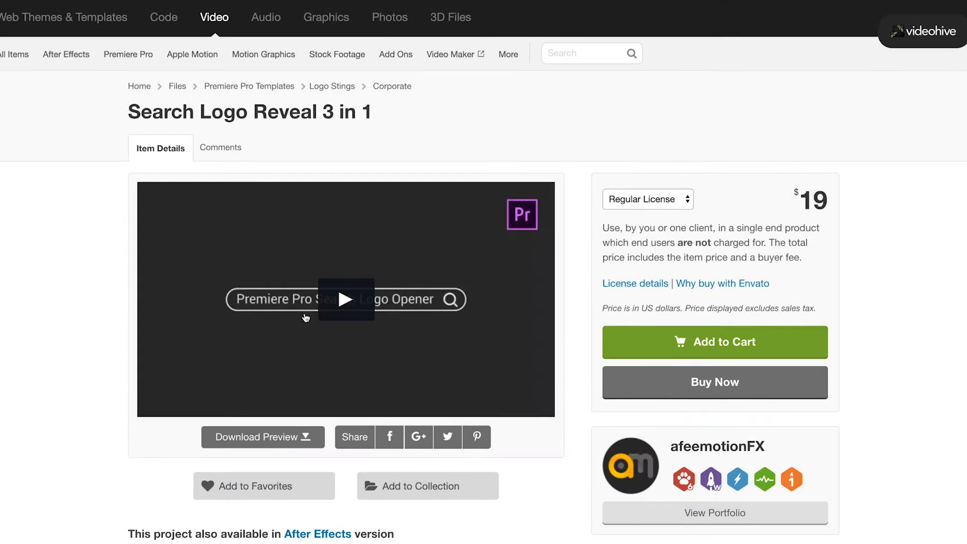
Step: Add Search Logo Reveal 3 in 1 to the cart, proceed to checkout and make the payment
click(699, 342)
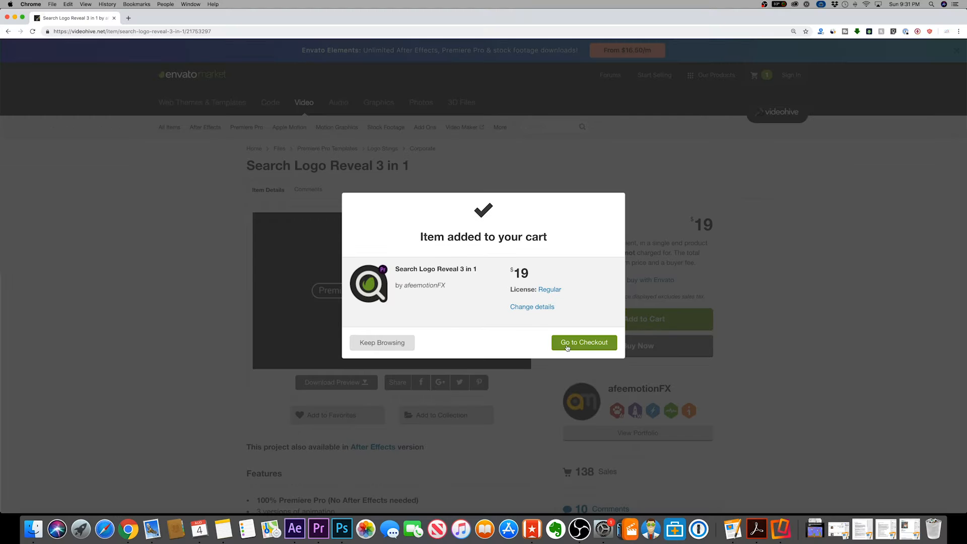
click(566, 347)
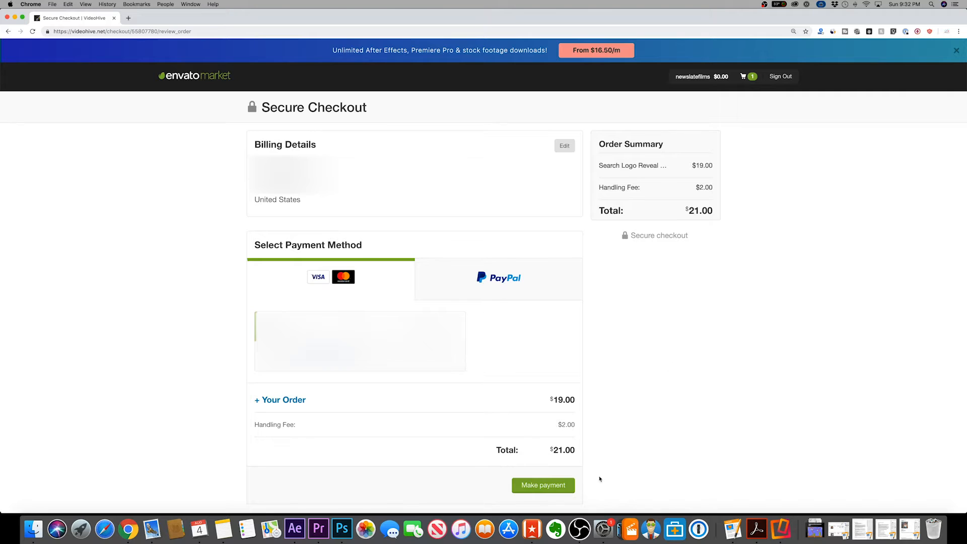
click(529, 486)
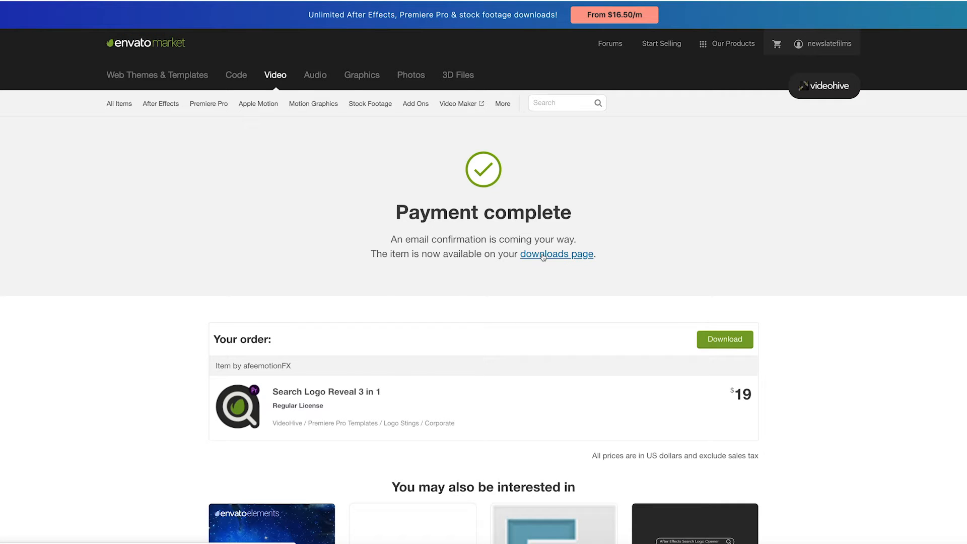
Step: Open the account's downloads page and look through the purchased items
scroll(172, 312, down, 15)
scroll(170, 313, down, 20)
scroll(170, 312, up, 20)
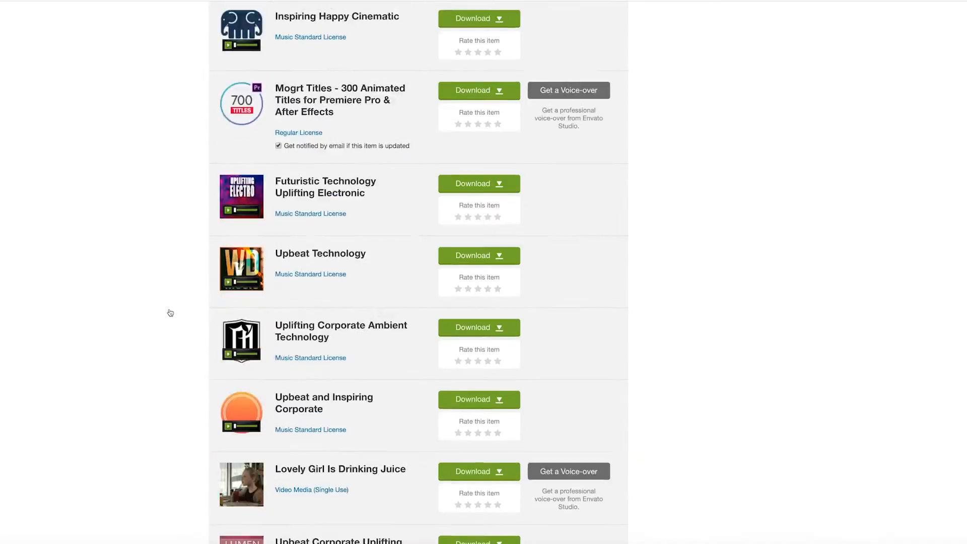
scroll(170, 312, up, 10)
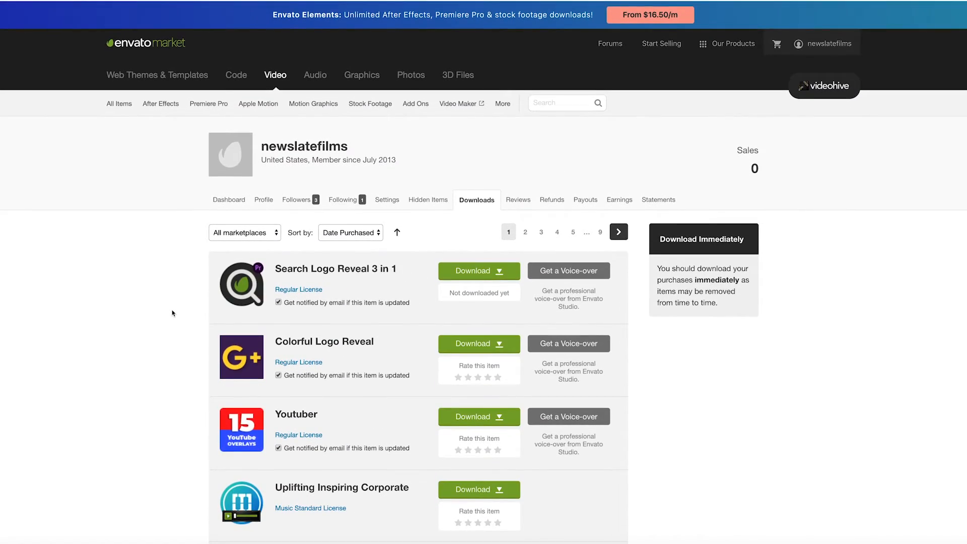
scroll(172, 313, down, 3)
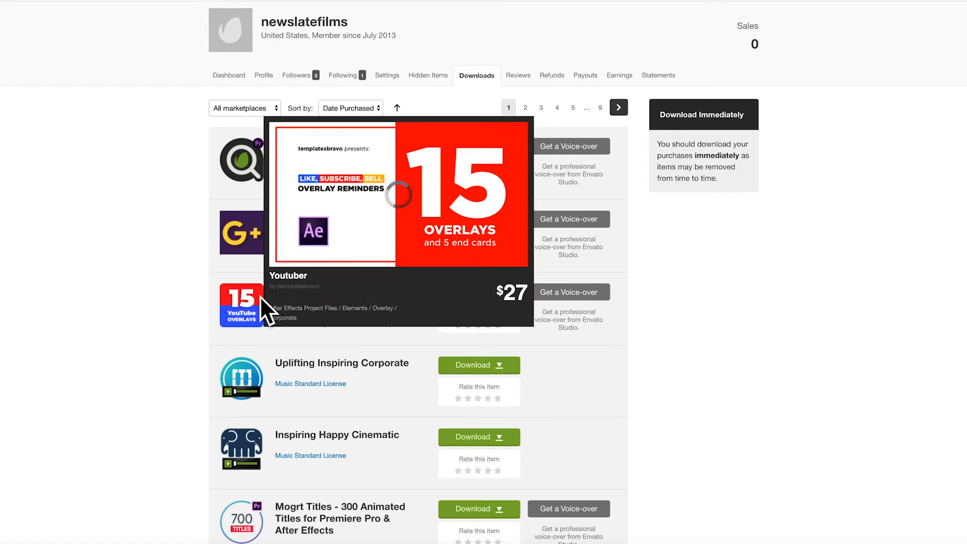
scroll(162, 282, down, 3)
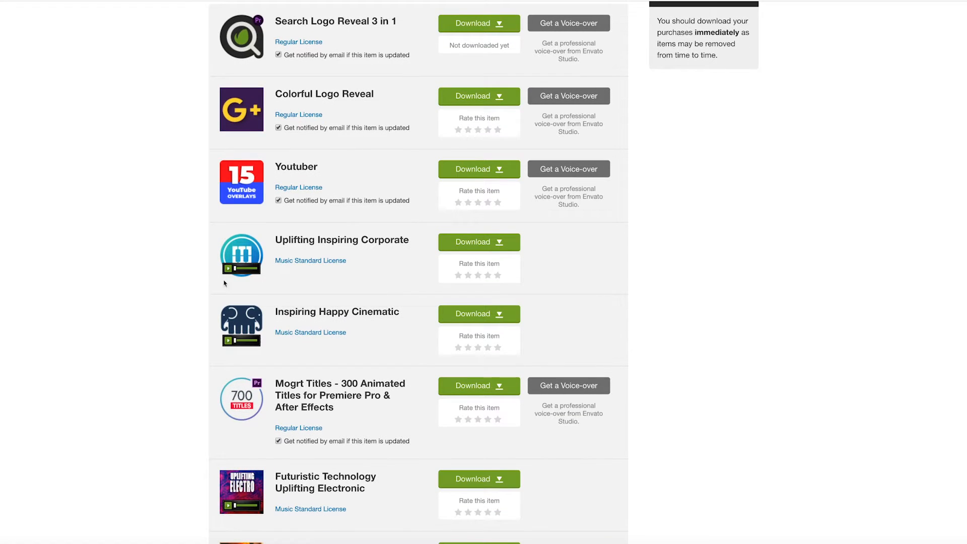
scroll(111, 317, down, 3)
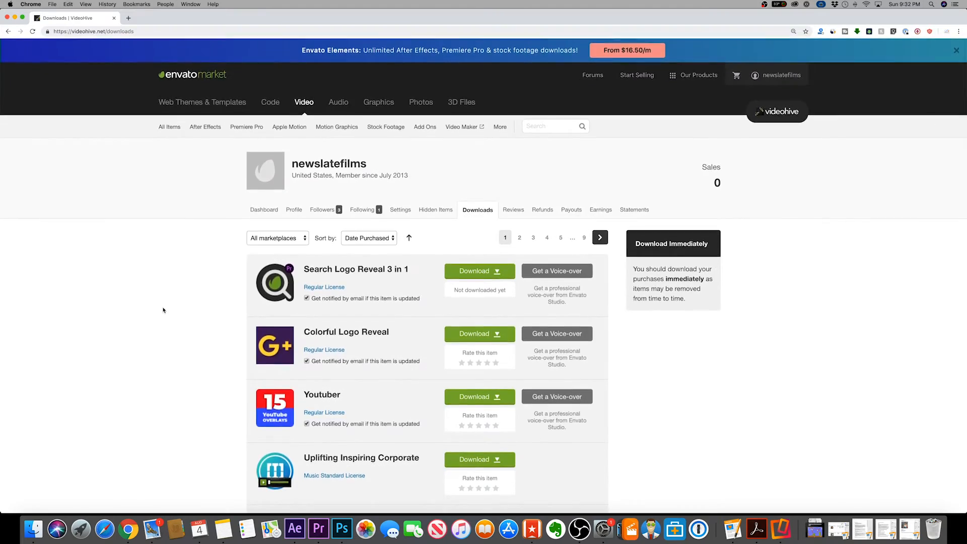
Step: Download the main files of Search Logo Reveal 3 in 1 and open the downloaded template folder
scroll(161, 307, down, 20)
scroll(162, 310, up, 20)
click(475, 270)
click(455, 291)
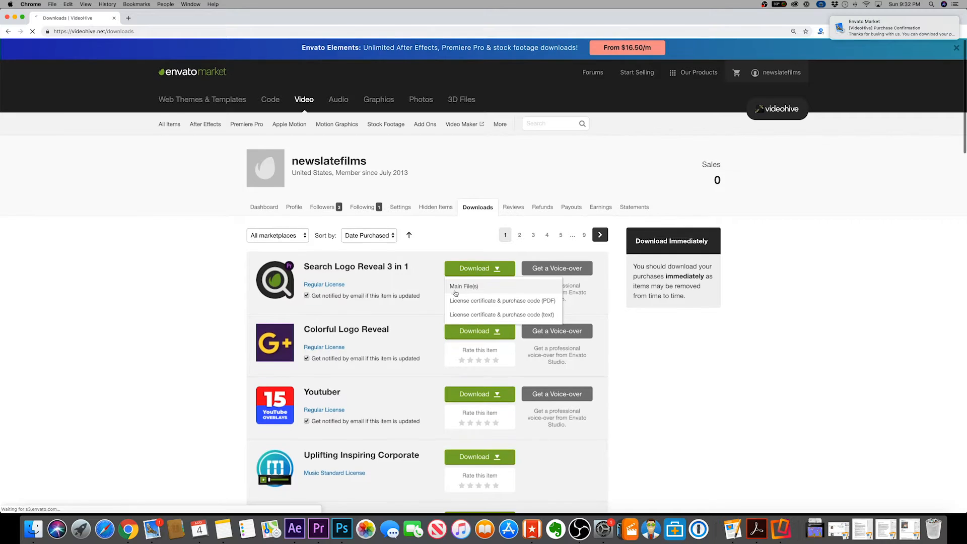
click(51, 505)
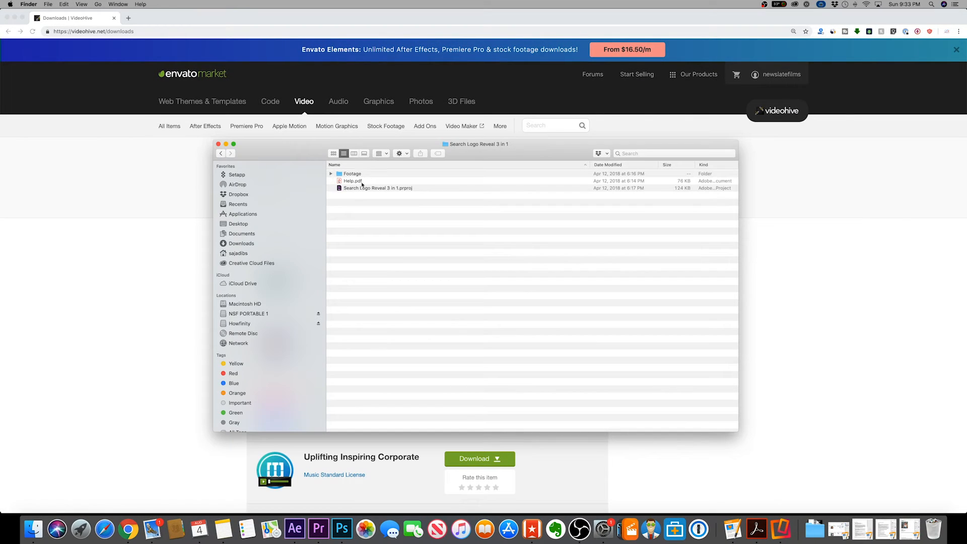
Step: Read the template's customization instructions in Help.pdf
double_click(360, 182)
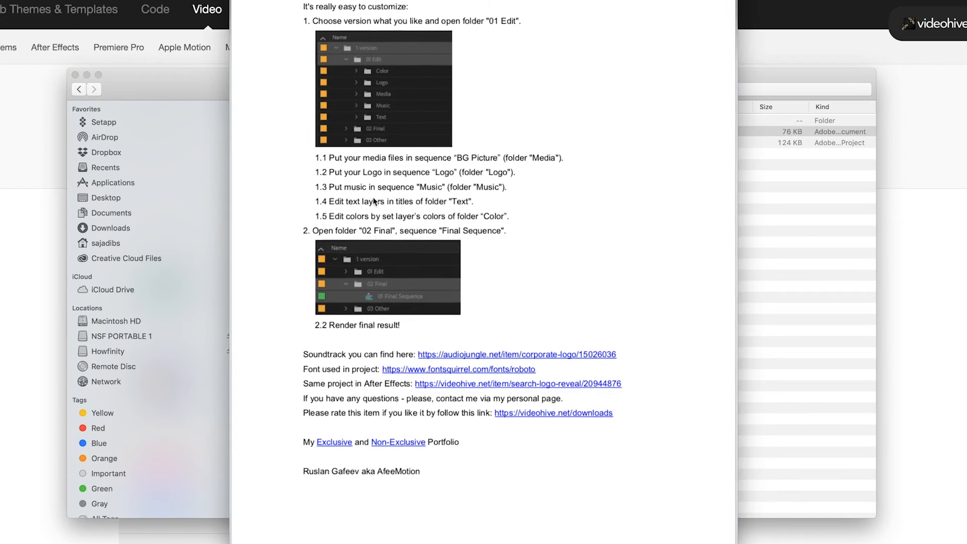
scroll(499, 217, down, 2)
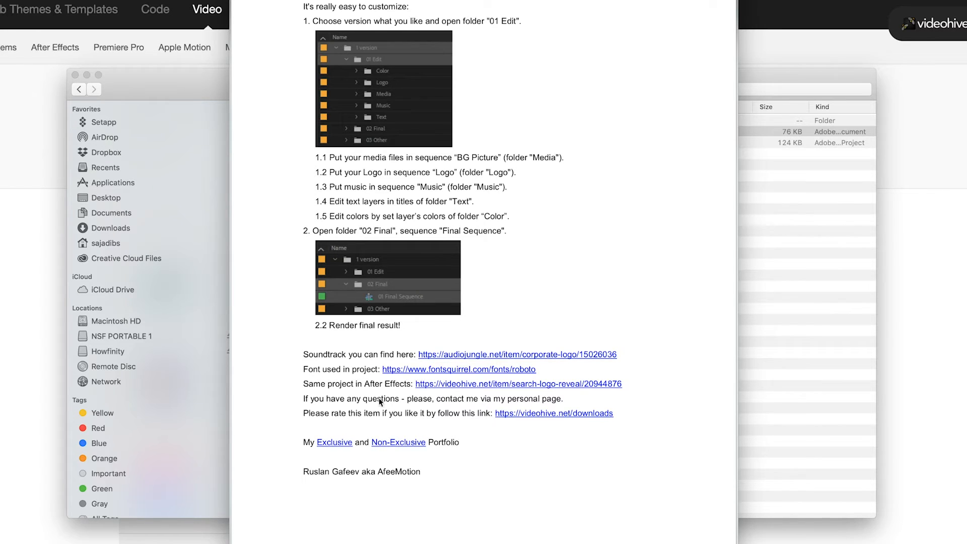
key(space)
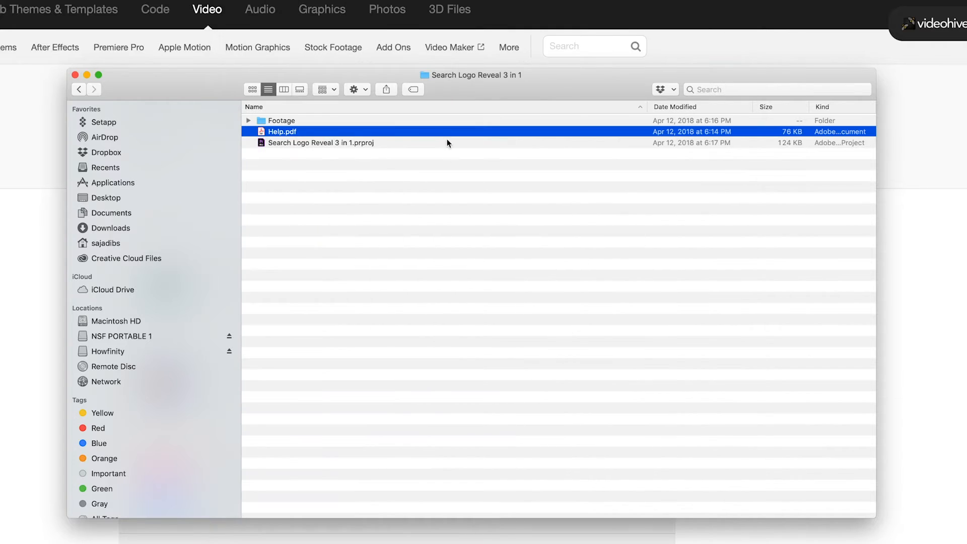
Step: Check the movie files in the Footage folder and view the help document once more
click(279, 143)
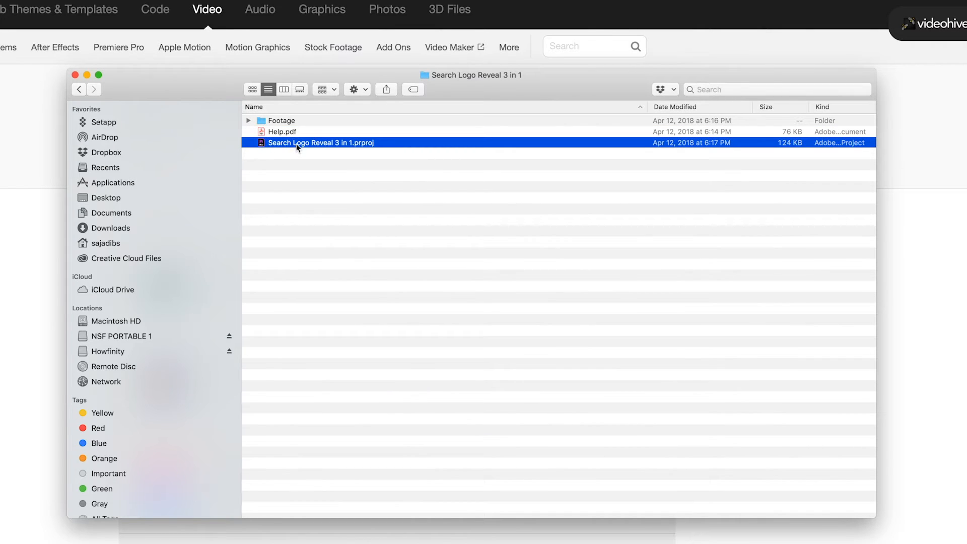
click(249, 120)
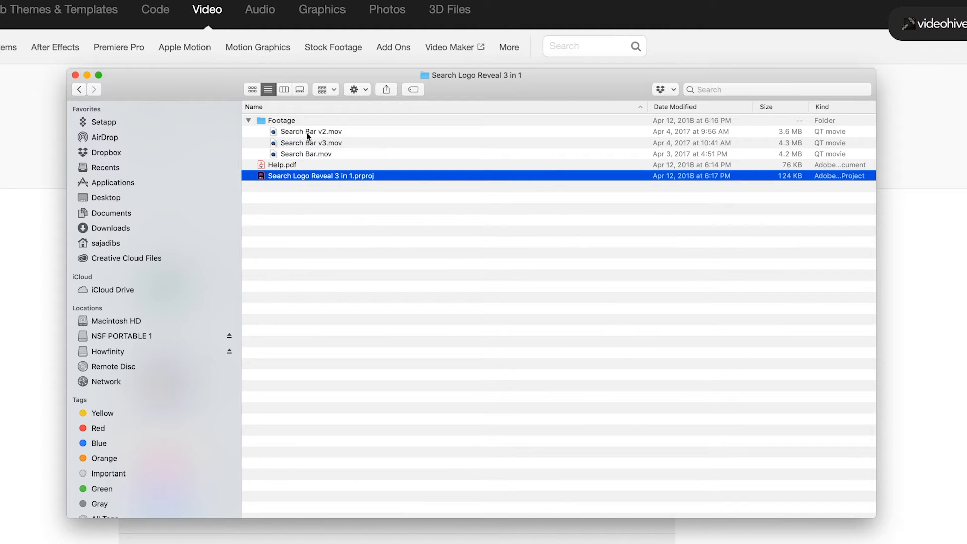
click(249, 121)
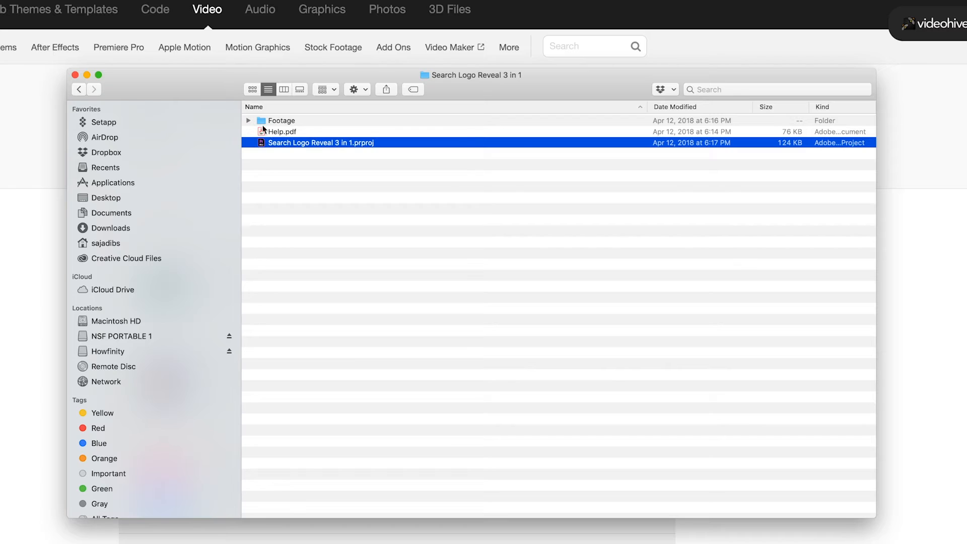
click(288, 122)
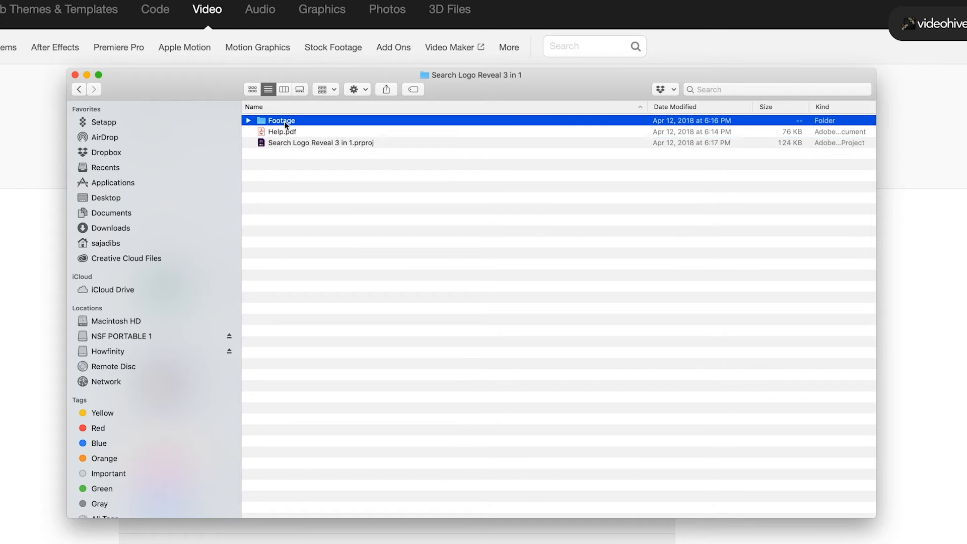
double_click(282, 132)
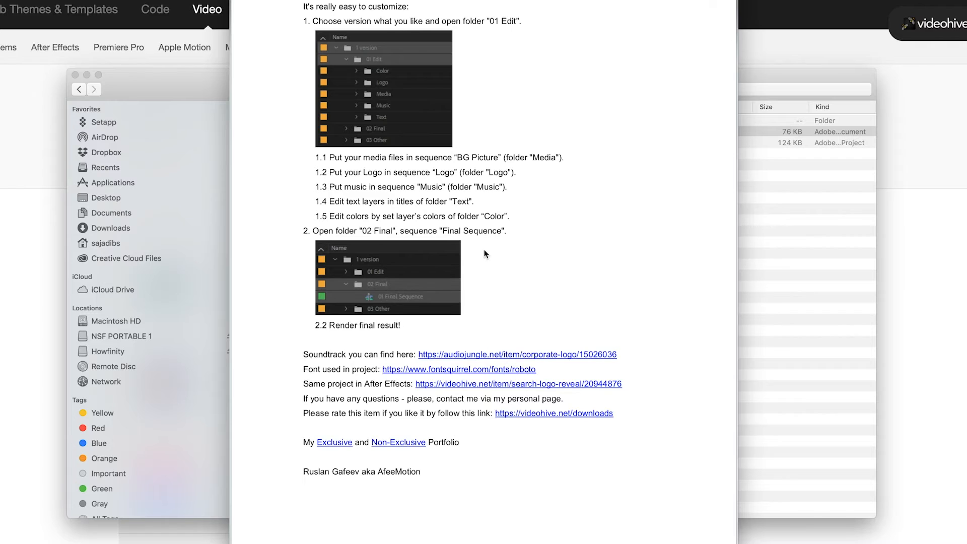
key(super+w)
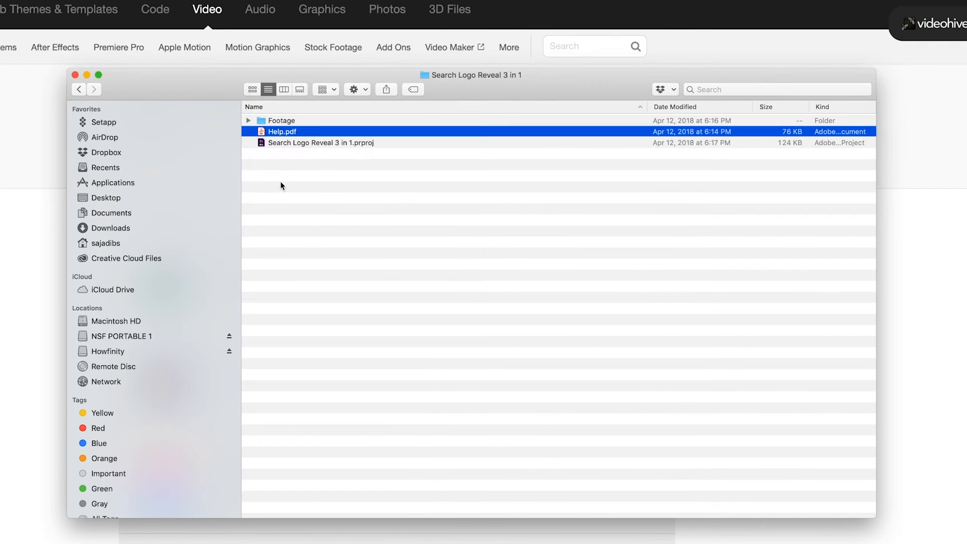
Step: Open Search Logo Reveal 3 in 1.prproj in Premiere Pro and look through its three final sequences
click(285, 145)
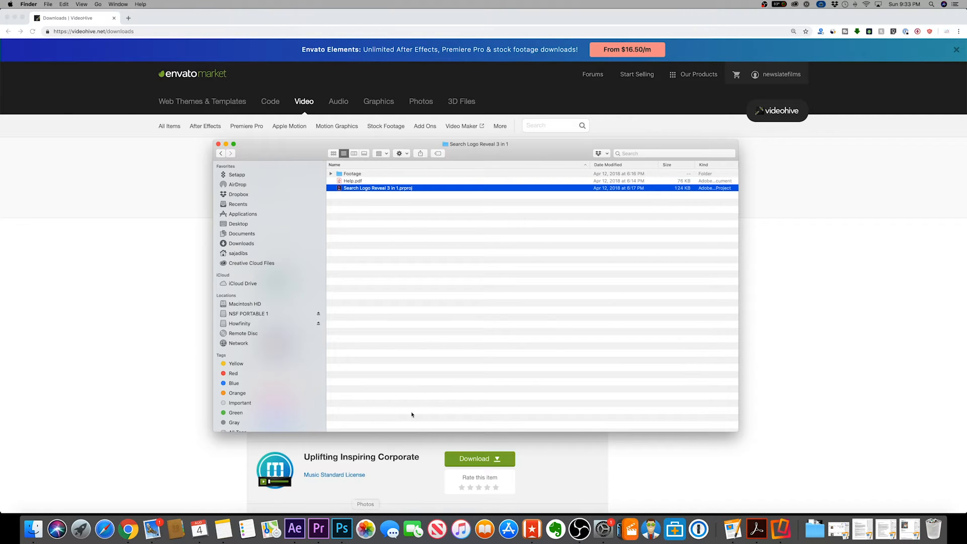
double_click(357, 189)
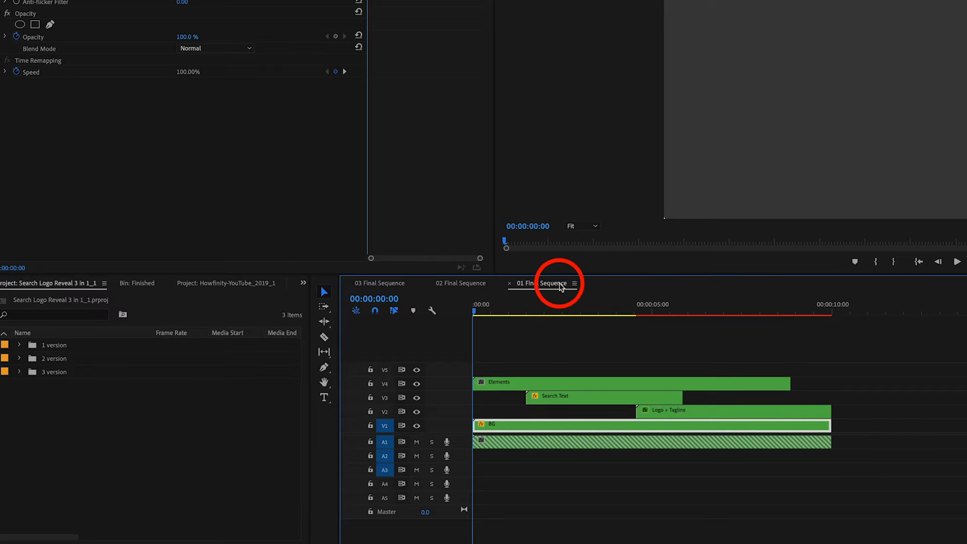
click(448, 284)
click(394, 285)
click(547, 284)
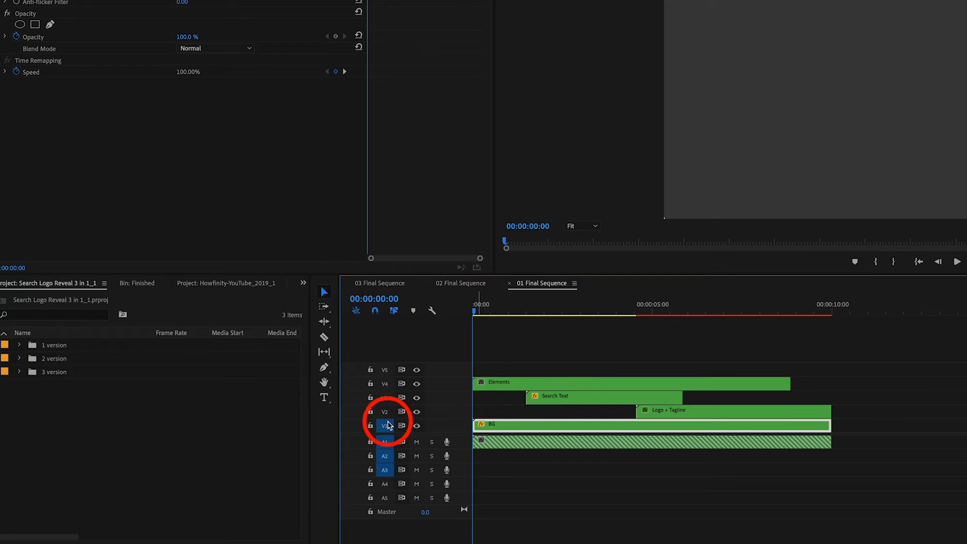
Step: Examine the contents of the 1 version bin and its 01 Edit folder, leaving them collapsed
click(19, 345)
click(19, 344)
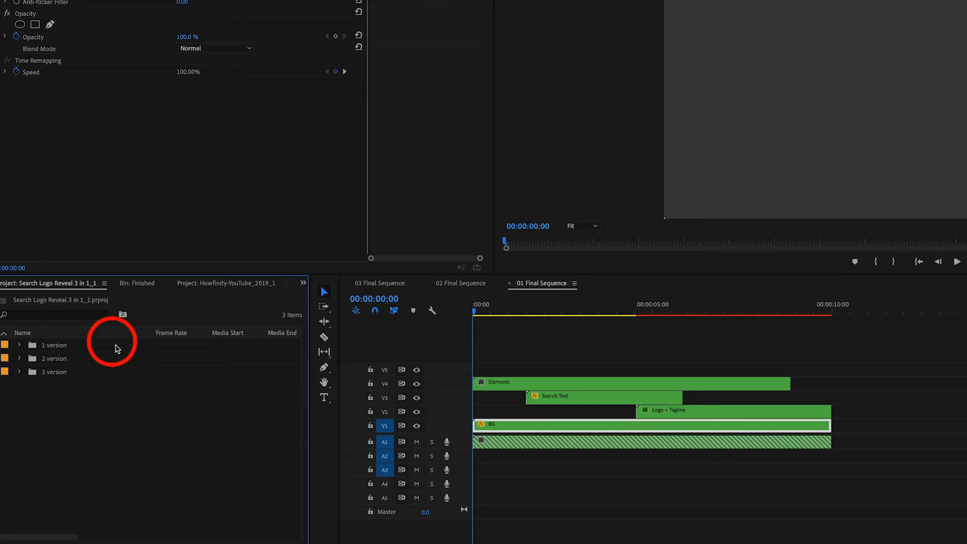
click(20, 345)
click(31, 358)
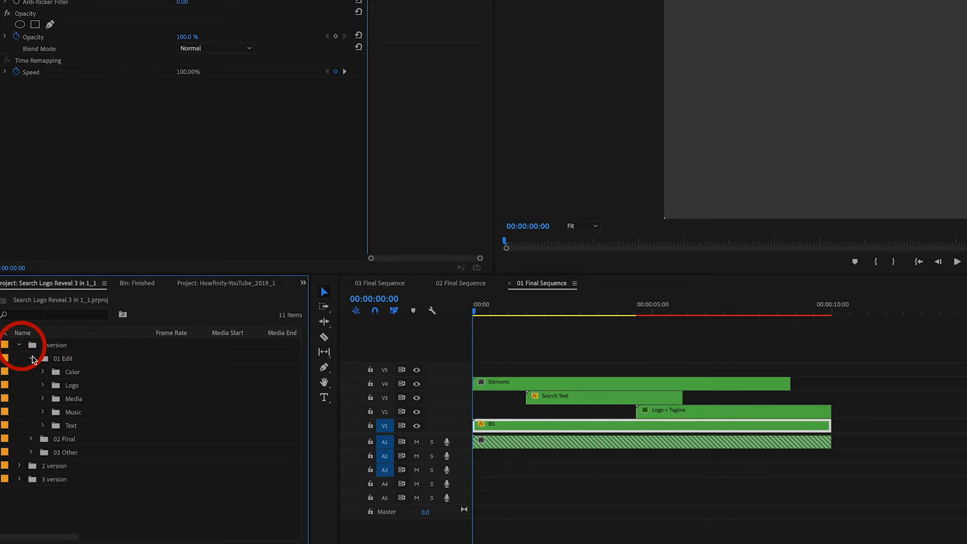
click(31, 358)
click(19, 345)
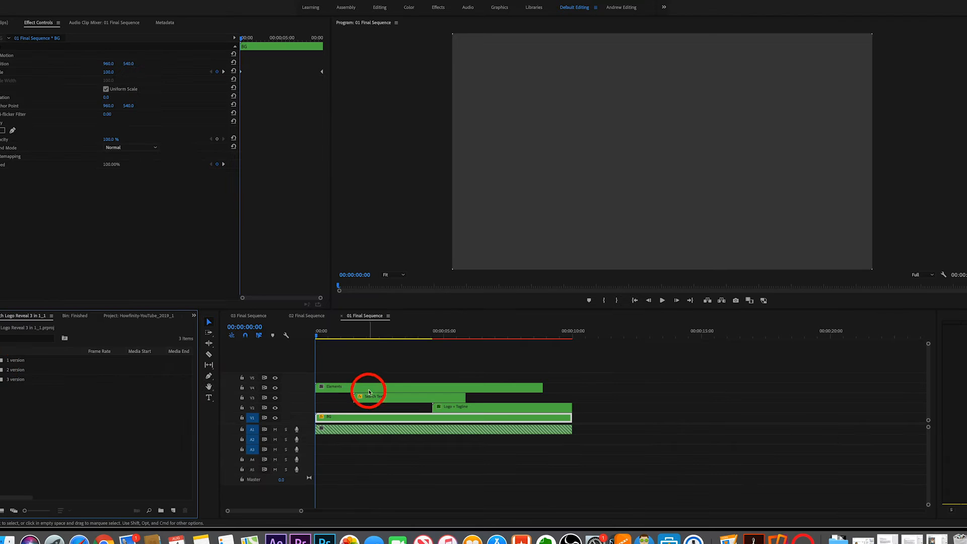
Step: Switch to 02 Final Sequence, play it and move the playhead to the full search text
click(297, 314)
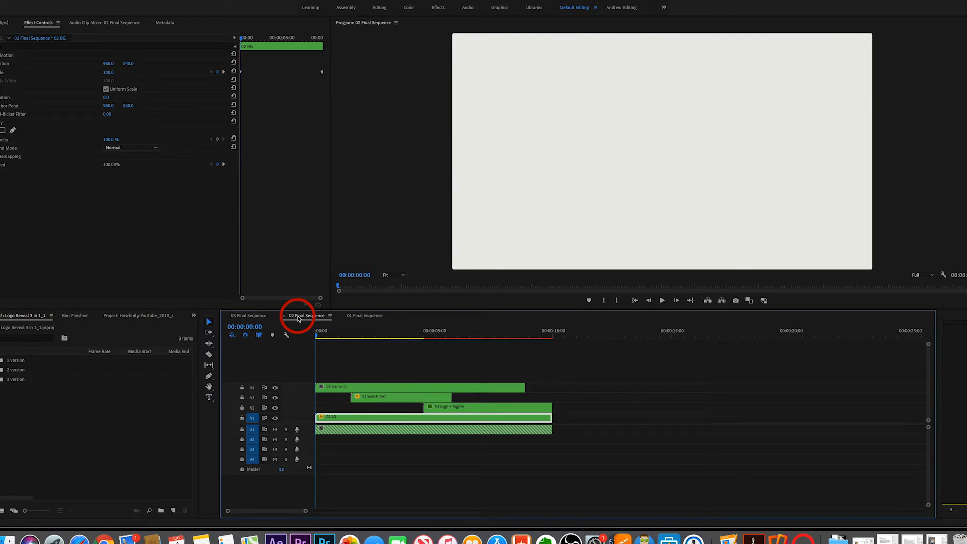
key(space)
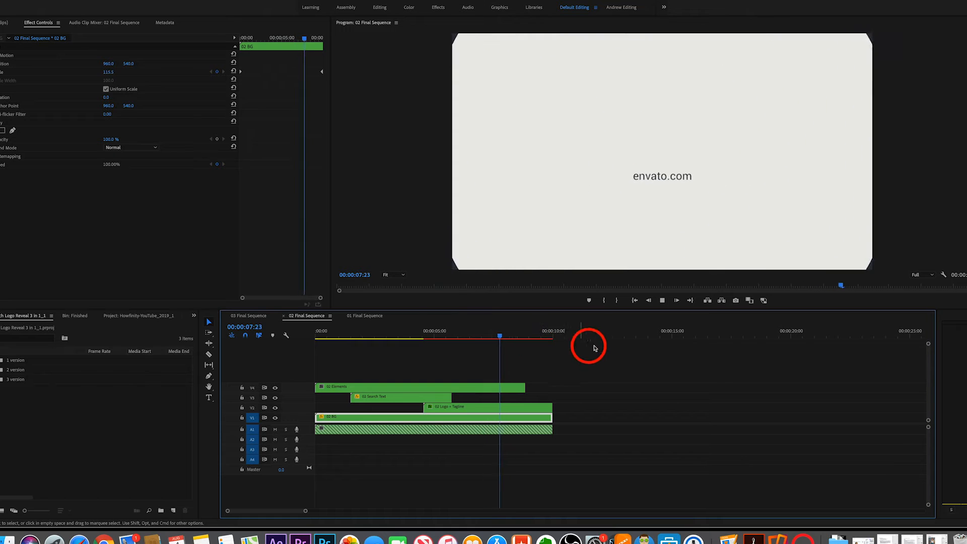
click(408, 337)
mouse_move(453, 371)
mouse_down()
mouse_move(487, 367)
mouse_move(468, 370)
mouse_up()
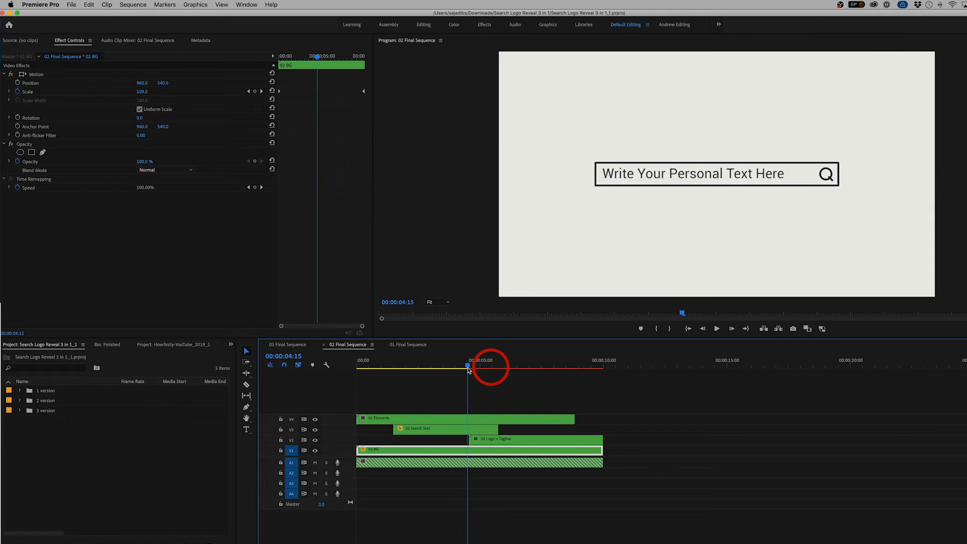
Step: Toggle the output of tracks V4, V3 and V2 off and on to identify their content, and return to the sequence start
click(315, 420)
click(315, 421)
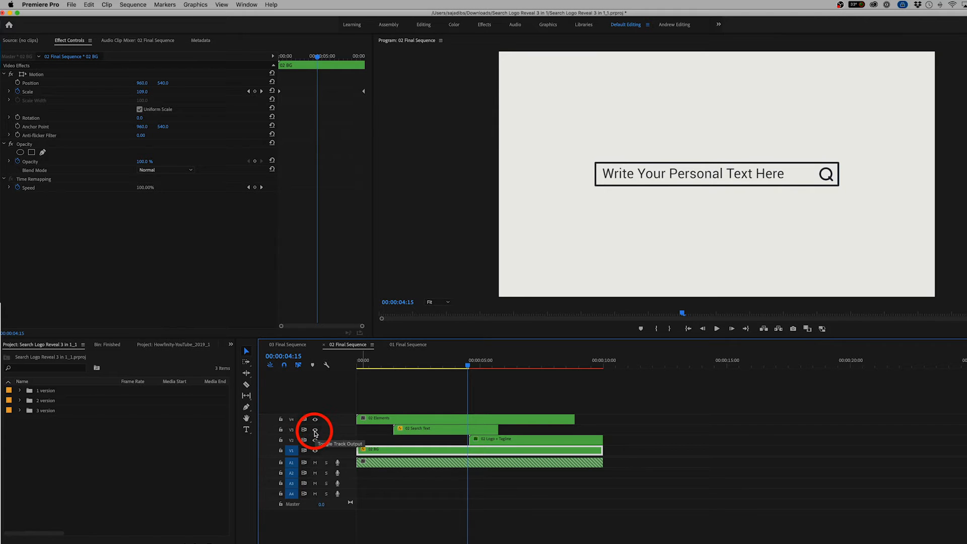
click(315, 431)
click(315, 430)
drag(505, 365, 553, 366)
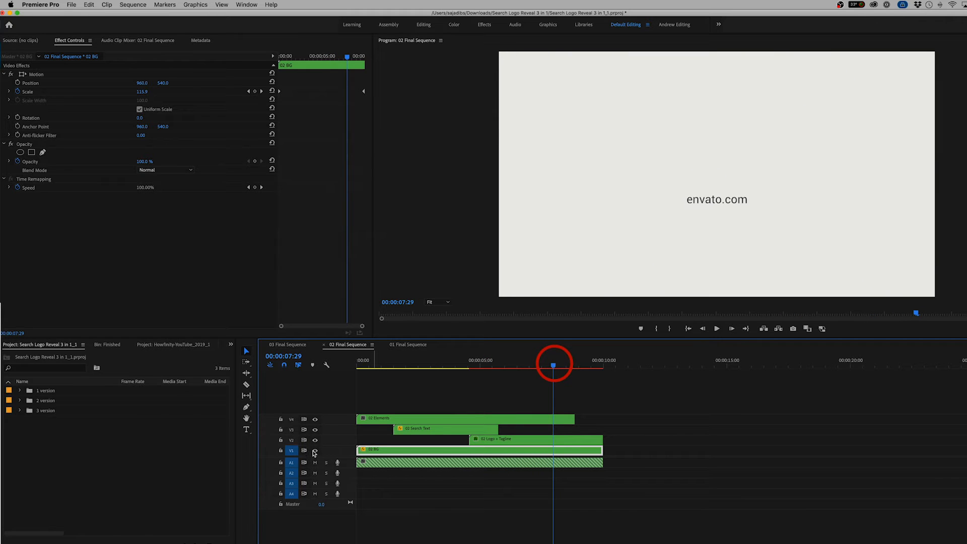
click(316, 440)
click(315, 440)
click(315, 440)
click(315, 440)
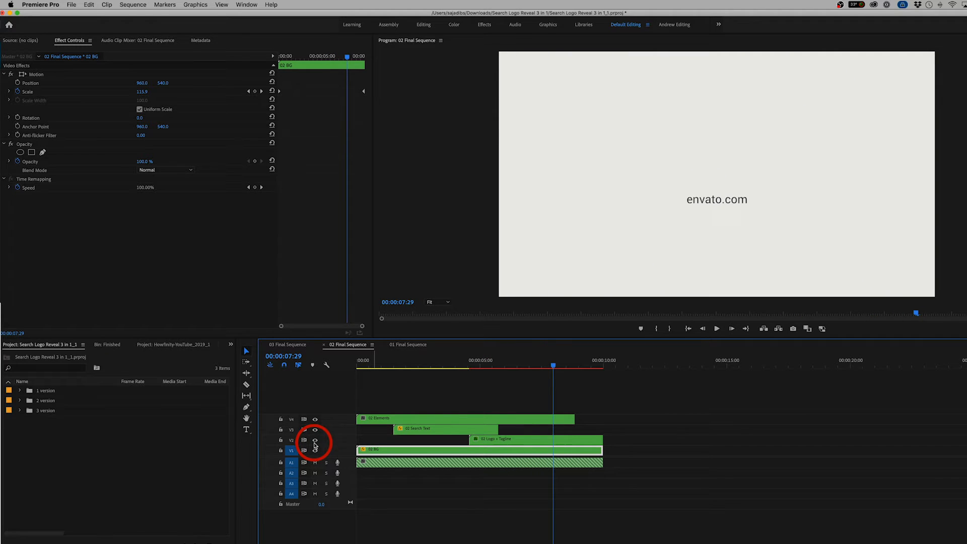
mouse_move(519, 363)
mouse_down()
mouse_move(368, 365)
mouse_move(532, 365)
mouse_up()
key(Home)
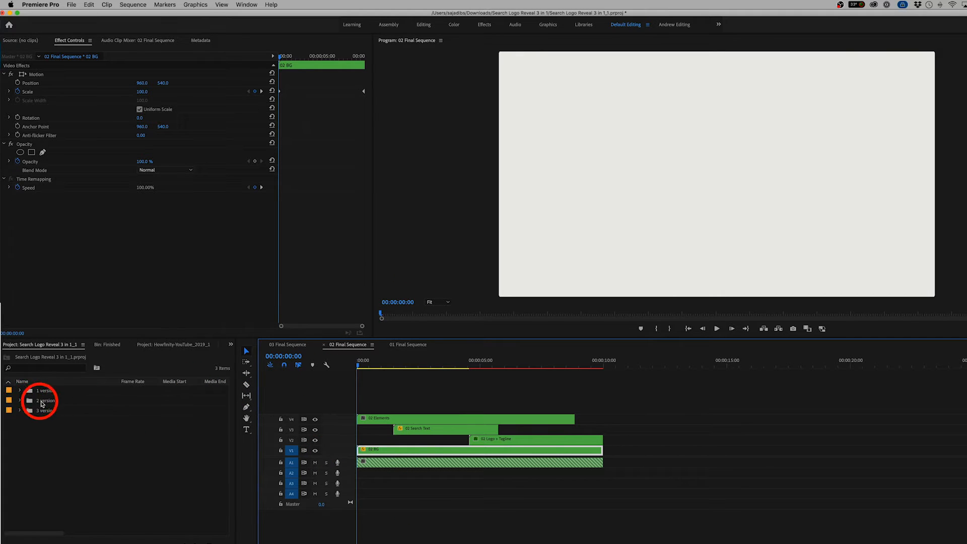
Step: Open the 02 Search Text title from the 2 version Text folder and change its text to "How to do anything..."
click(20, 401)
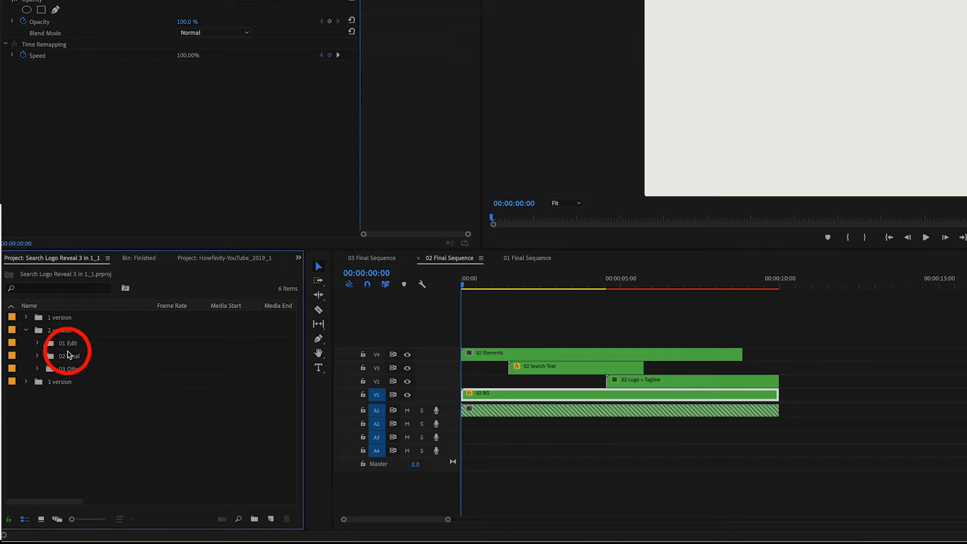
click(37, 344)
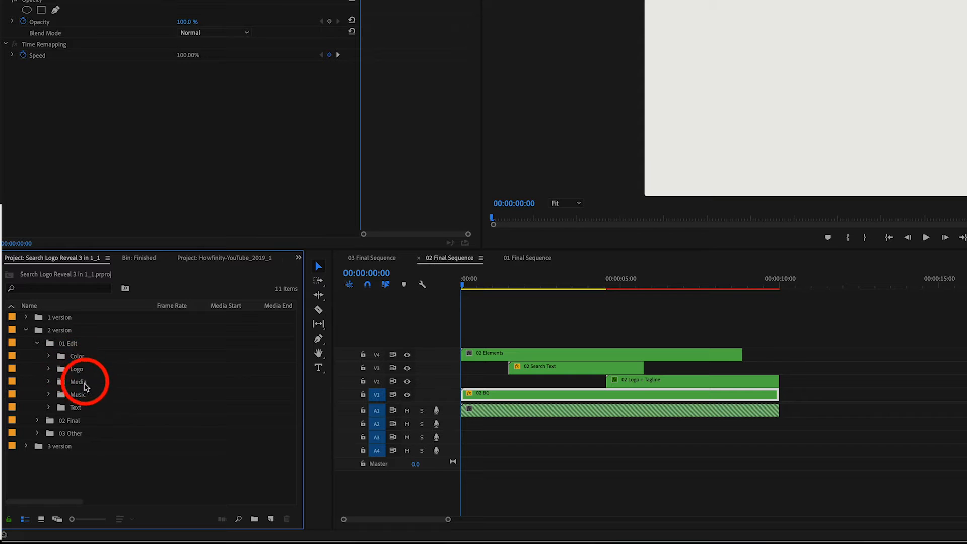
click(49, 407)
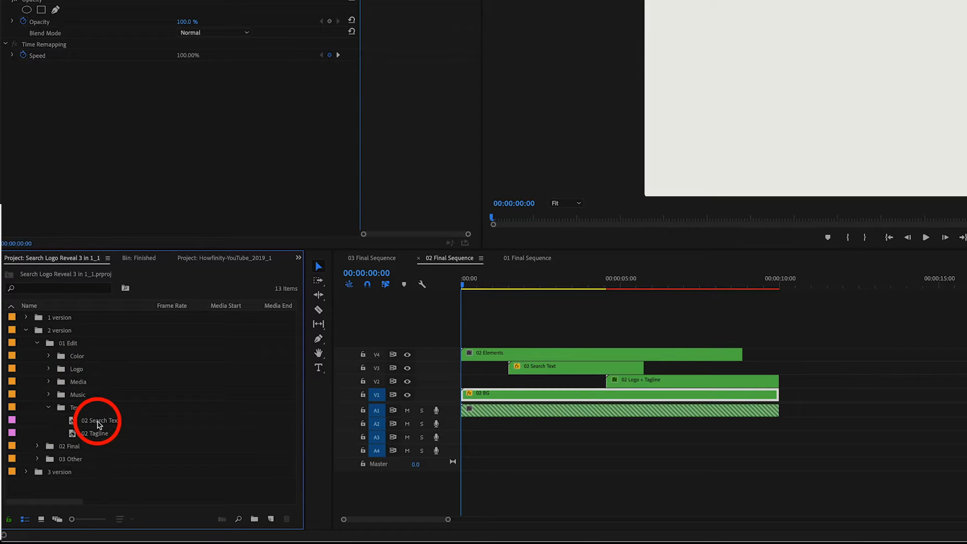
drag(501, 286, 576, 288)
click(576, 287)
double_click(75, 421)
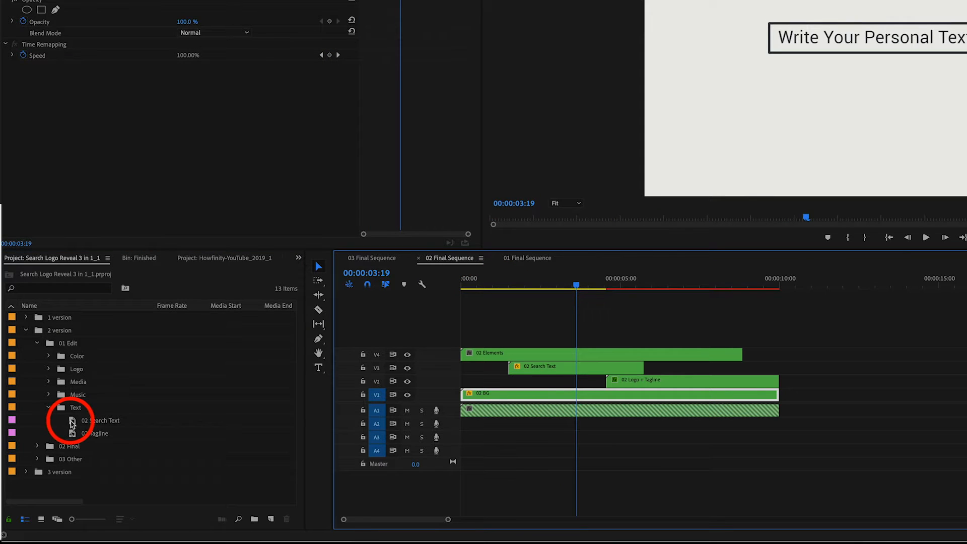
click(405, 12)
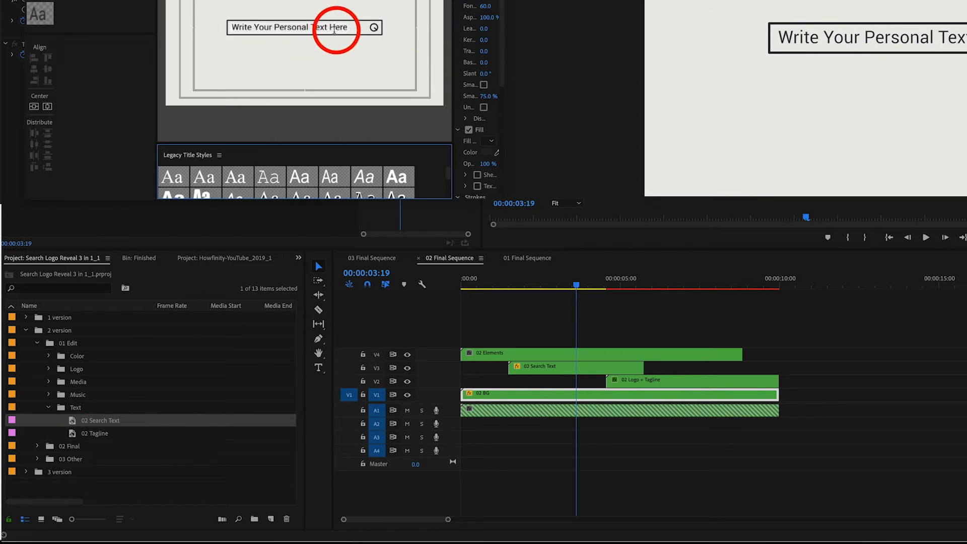
click(340, 28)
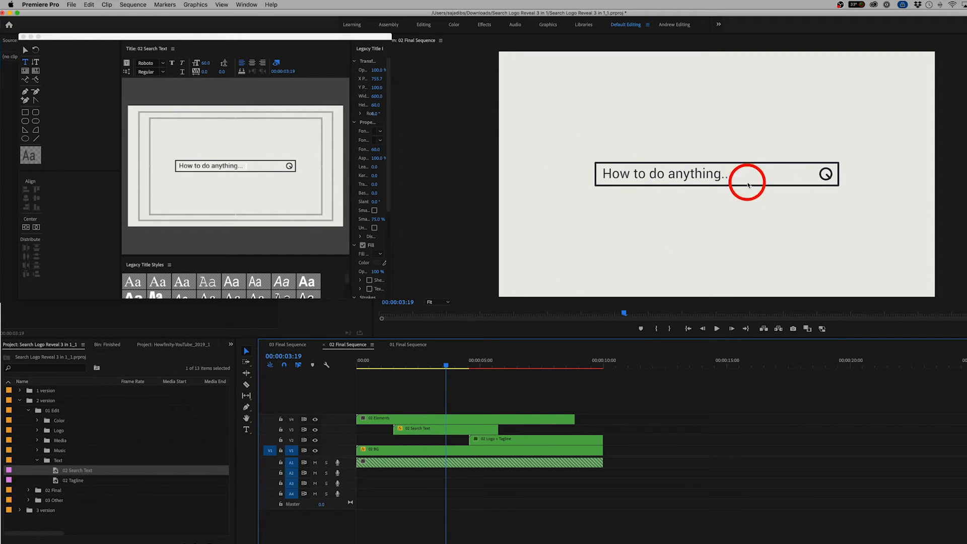
Step: Open the 02 Tagline title and replace its text with "Howfinity.com"
drag(434, 366, 522, 376)
click(547, 372)
double_click(57, 481)
click(235, 183)
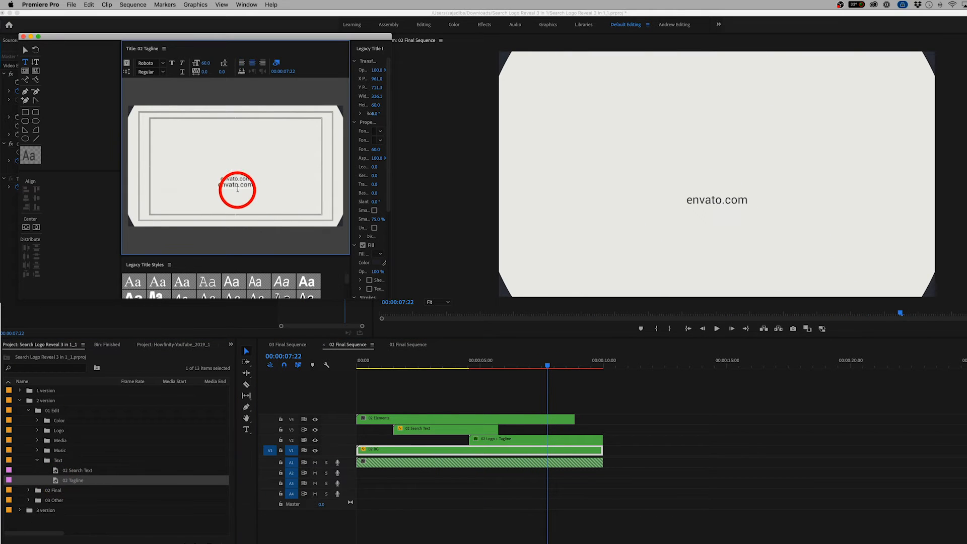
click(241, 193)
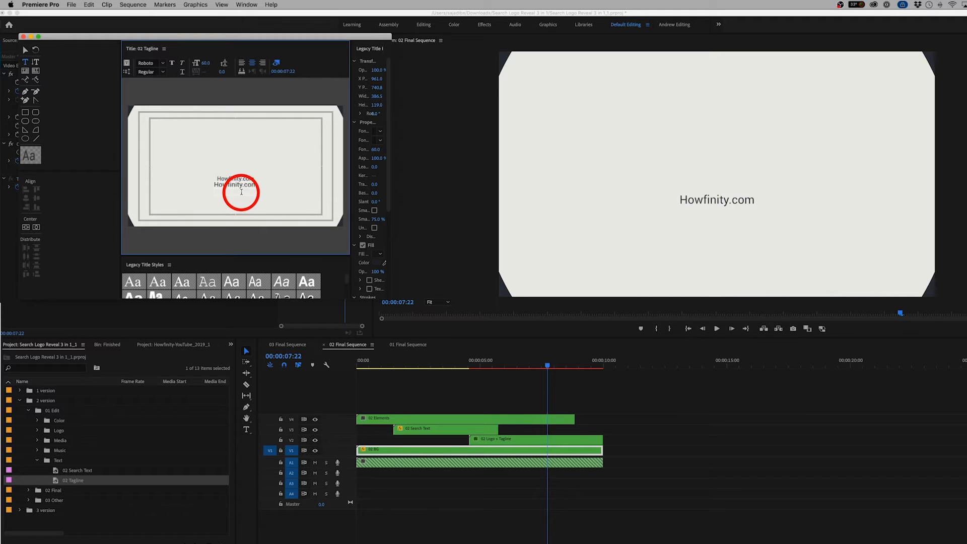
Step: Scrub through the end of the sequence to check the tagline and logo part, and collapse the Text folder
click(576, 400)
click(559, 365)
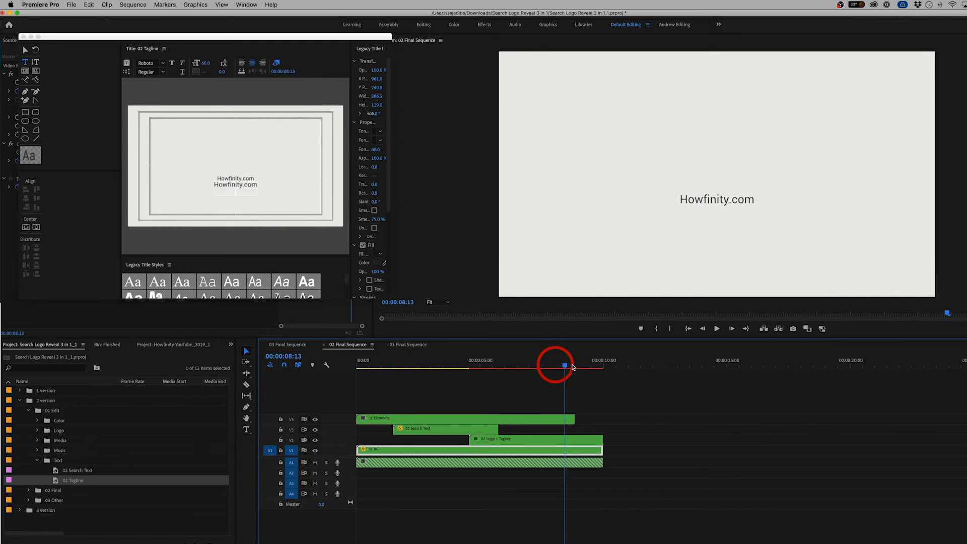
drag(471, 364, 528, 367)
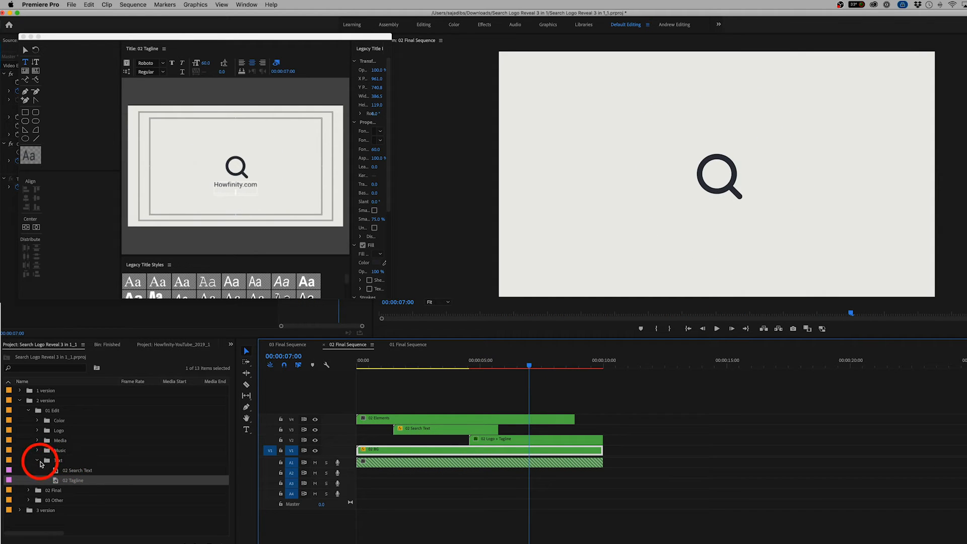
click(37, 460)
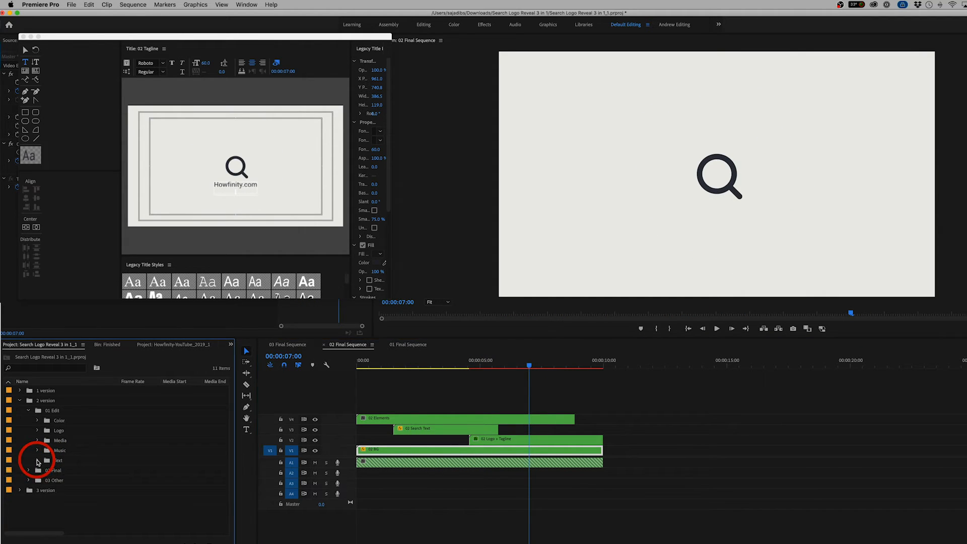
Step: Open the 02 Logo sequence from the 2 version Logo folder and bring the playhead back near its start
click(38, 430)
click(54, 441)
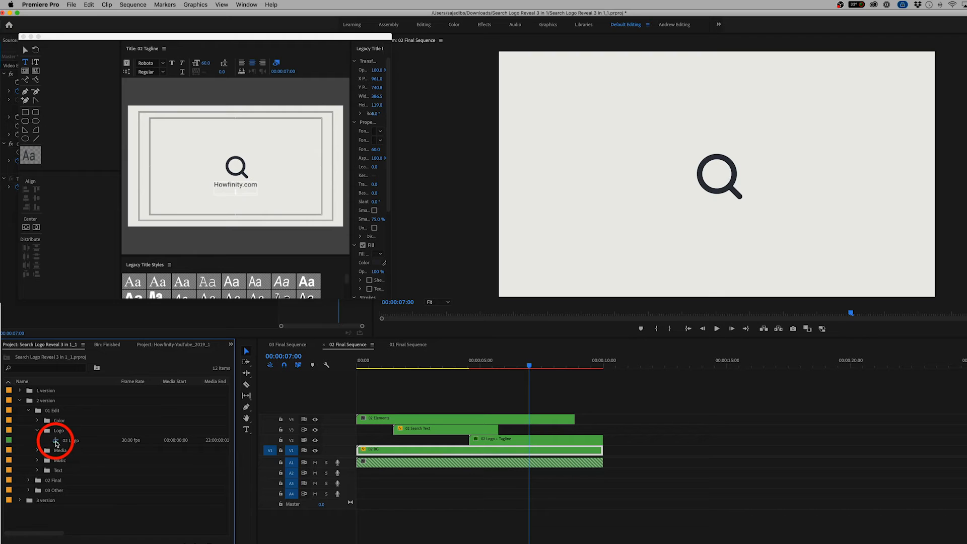
double_click(56, 442)
click(458, 348)
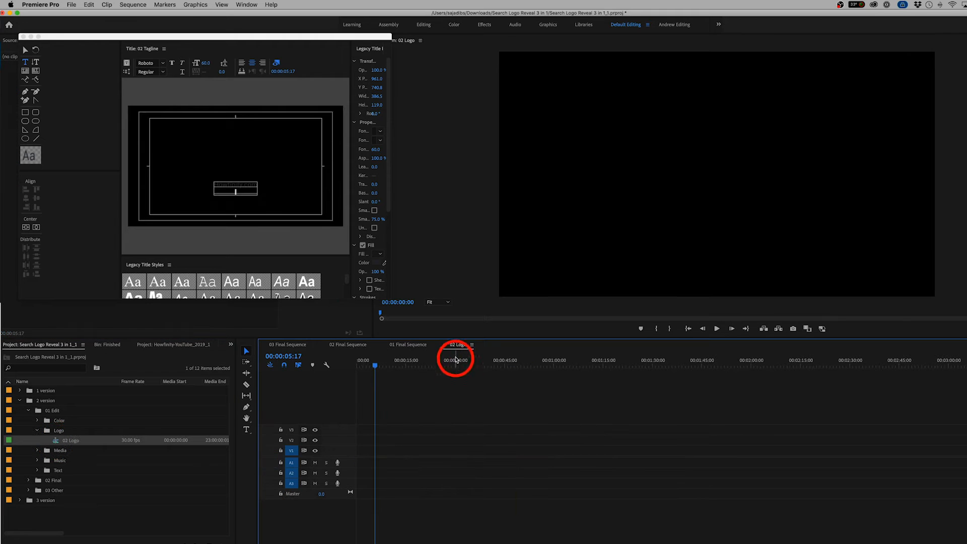
mouse_move(375, 367)
mouse_down()
mouse_move(410, 367)
mouse_move(359, 372)
mouse_up()
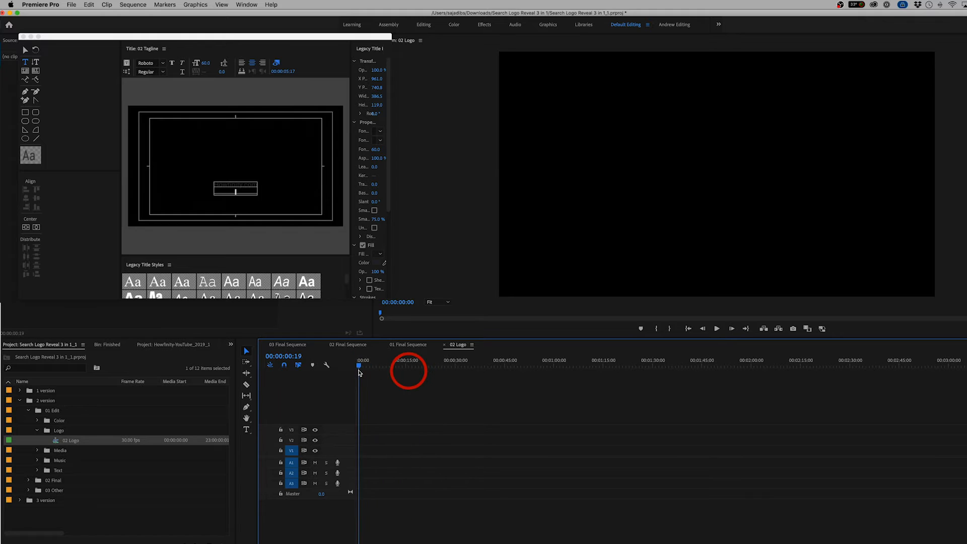
mouse_move(397, 439)
mouse_down()
mouse_move(388, 460)
mouse_move(386, 447)
mouse_move(366, 453)
mouse_up()
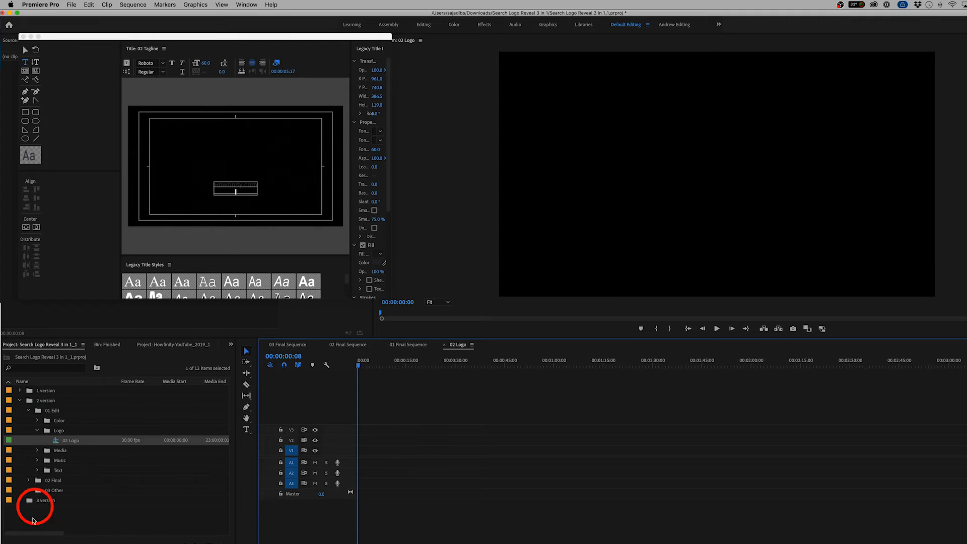
Step: Start a media import and preview the files in the Dropbox Logo folder to find the black logo version
click(64, 519)
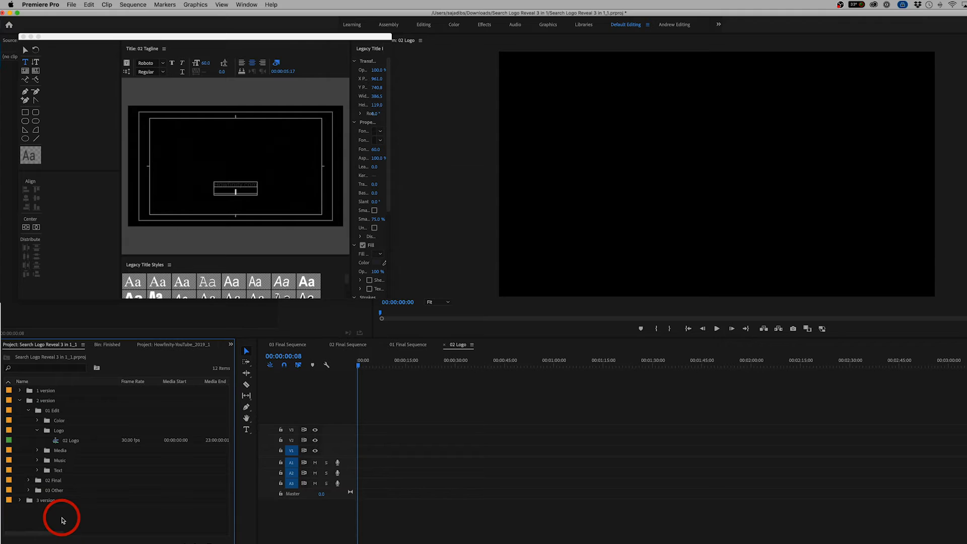
double_click(63, 520)
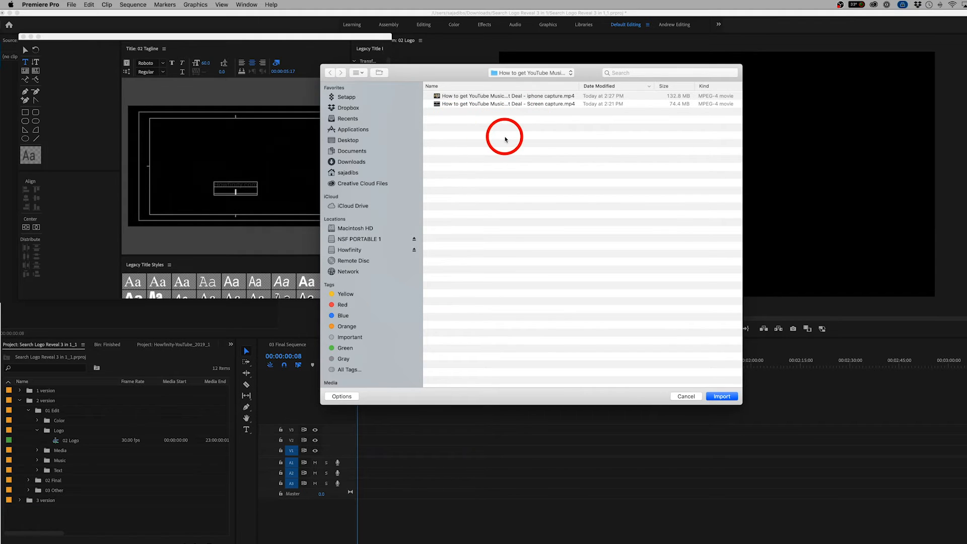
click(357, 109)
click(485, 97)
key(space)
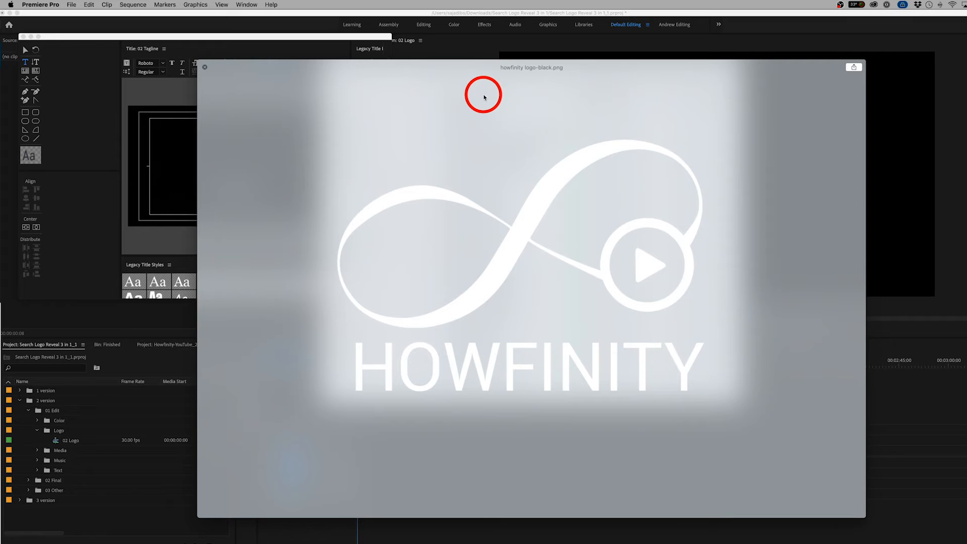
key(space)
key(space)
key(Down)
key(Down)
key(Down)
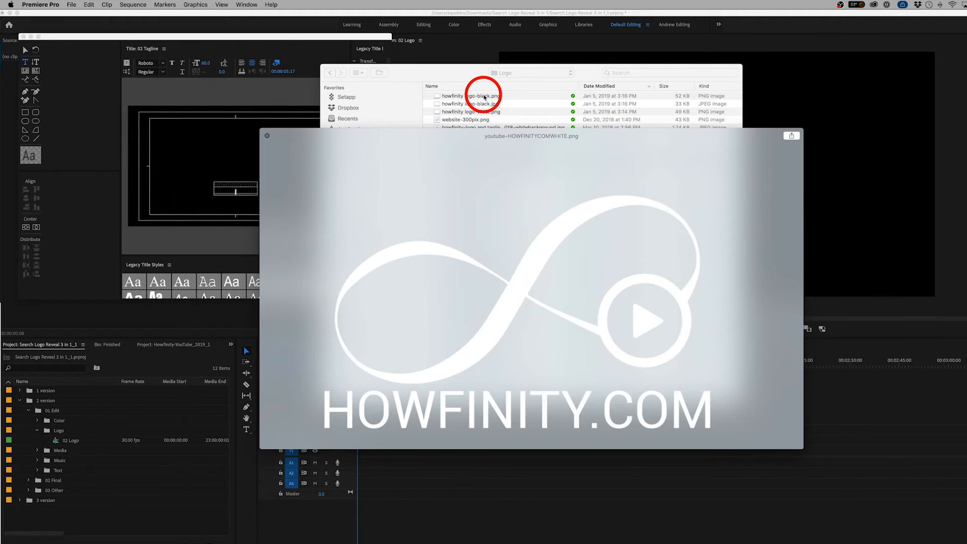
key(Down)
key(Down)
key(Down)
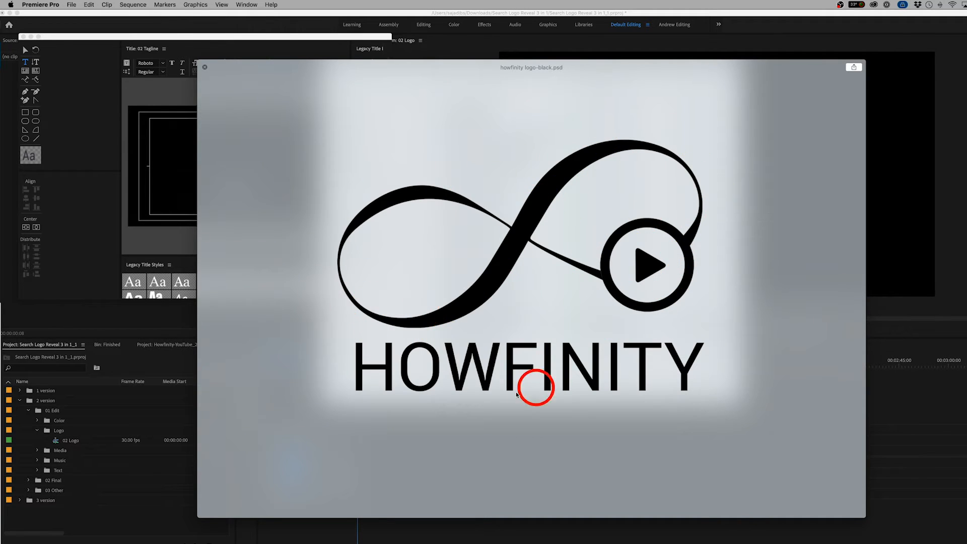
Step: Import howfinity logo-black.psd with all layers merged
key(space)
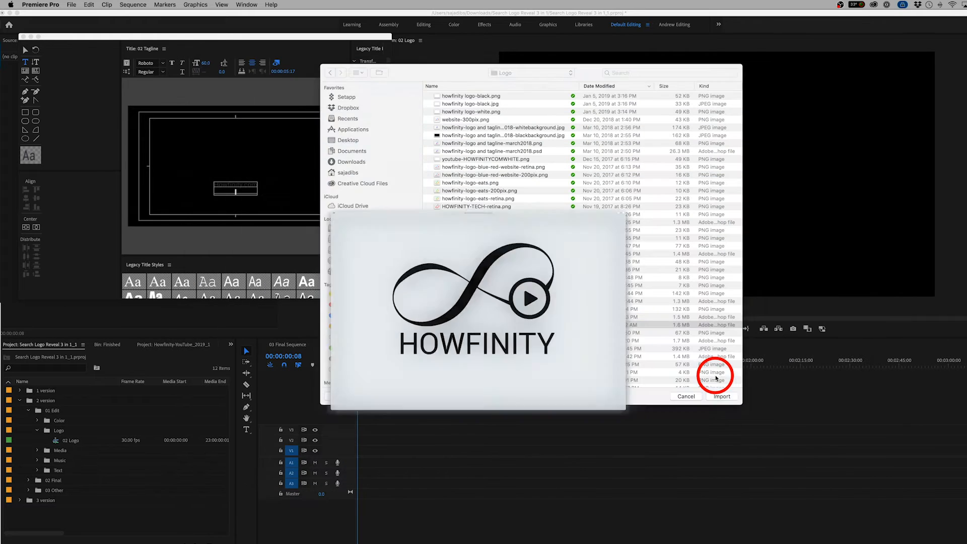
click(722, 396)
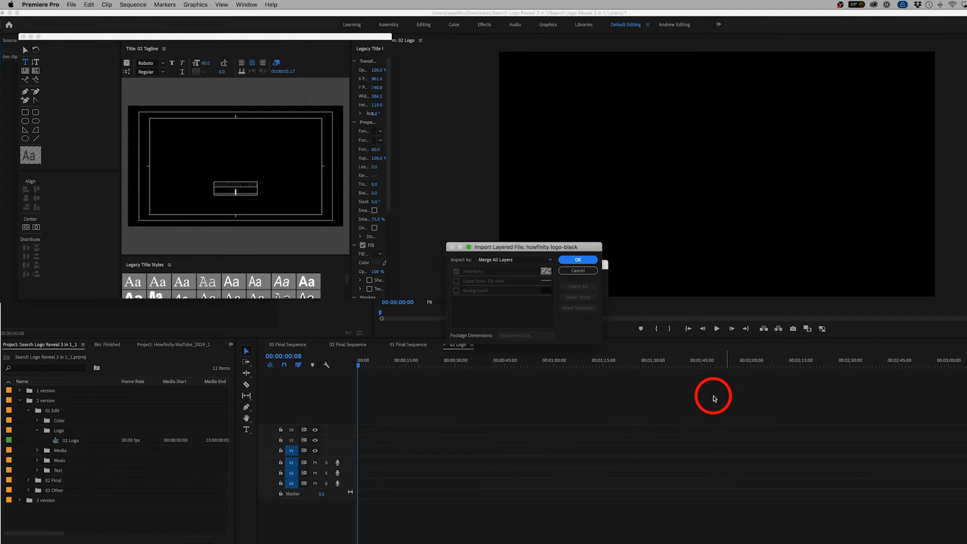
click(572, 261)
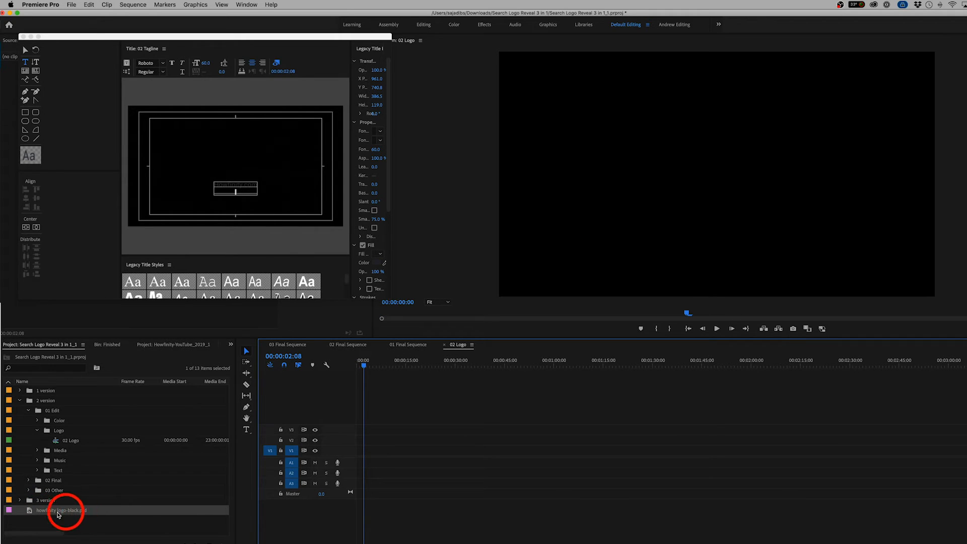
Step: Place howfinity logo-black.psd on V1 at the start of the 02 Logo sequence and extend the clip to about 10 seconds
drag(30, 512, 72, 500)
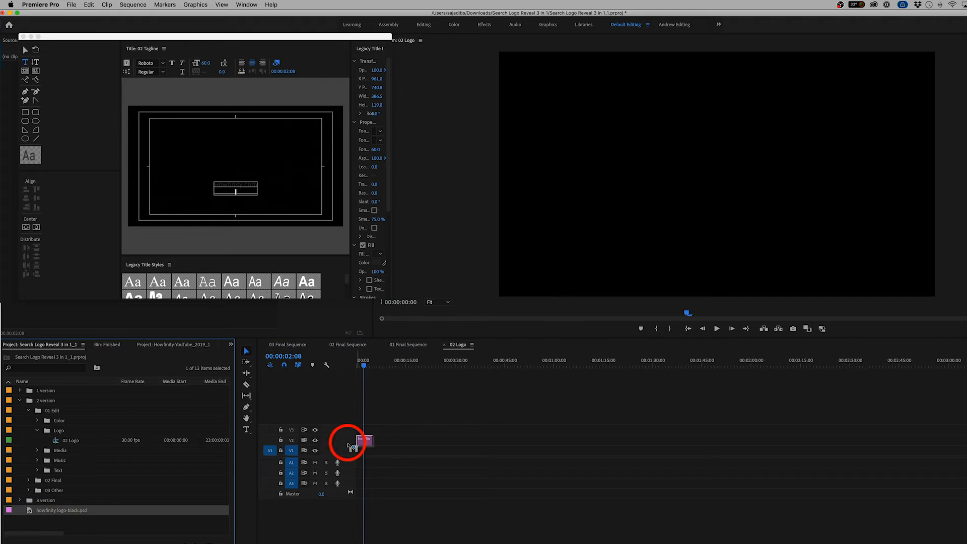
drag(348, 454, 352, 457)
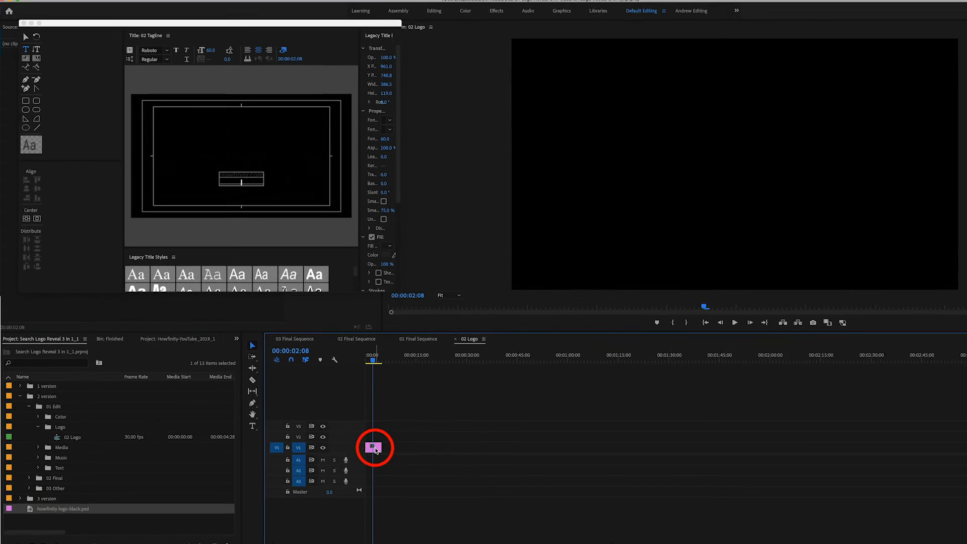
drag(522, 404, 588, 410)
drag(695, 373, 655, 370)
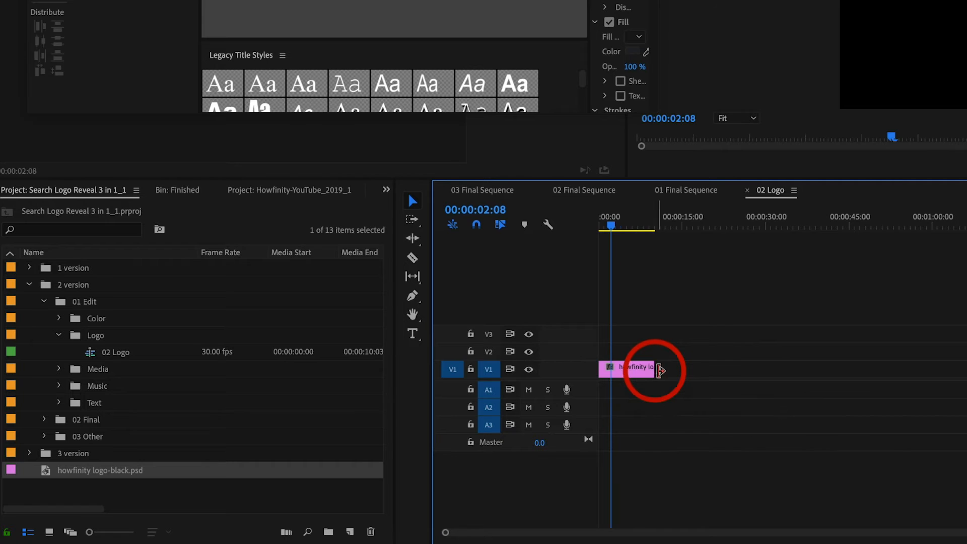
Step: Check the logo reveal in 02 Final Sequence around 00:00:07:12, toggling the V2 output off and on
click(617, 225)
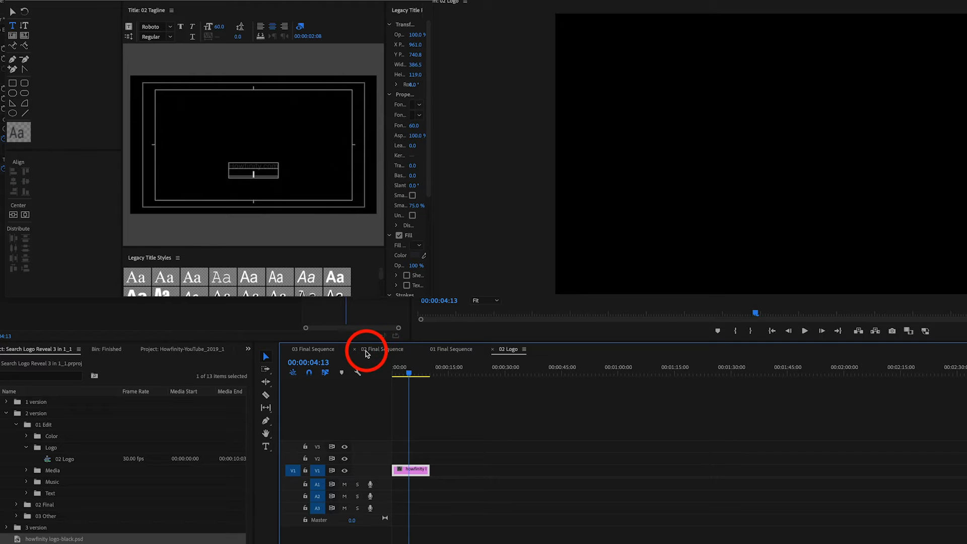
click(383, 353)
click(596, 370)
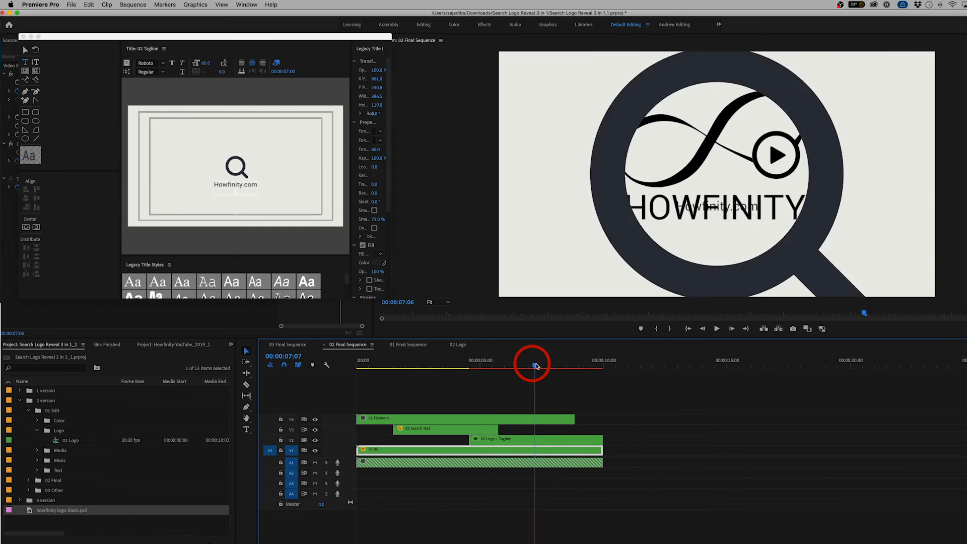
drag(597, 370, 586, 373)
drag(526, 366, 540, 367)
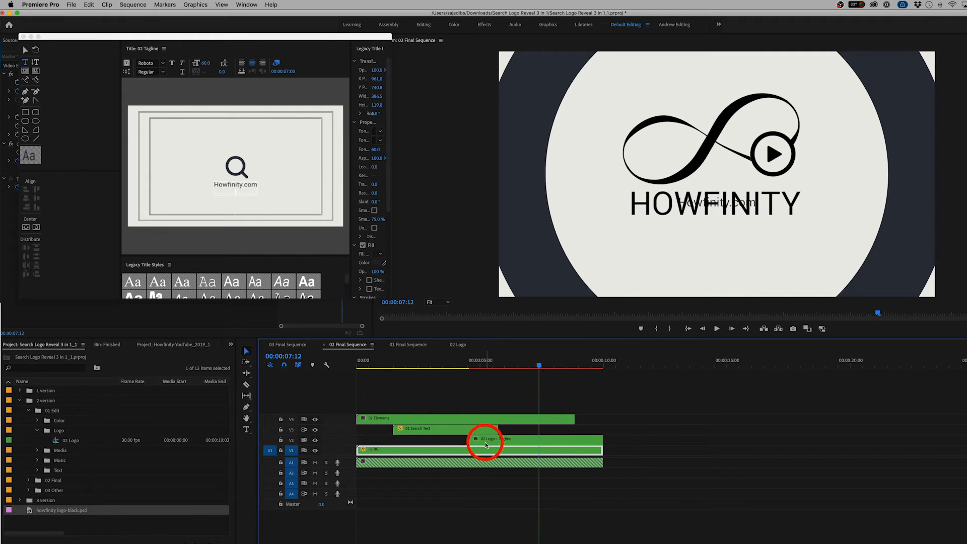
click(507, 441)
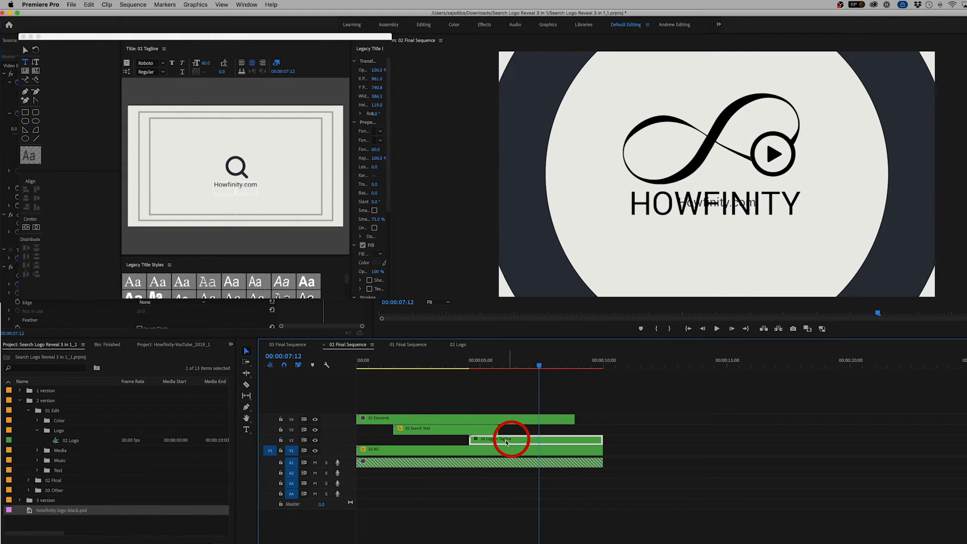
click(315, 441)
click(315, 440)
Step: Open the nested 02 Logo + Tagline sequence, move the playhead to 00:00:06:17, and close the title editor window
double_click(524, 442)
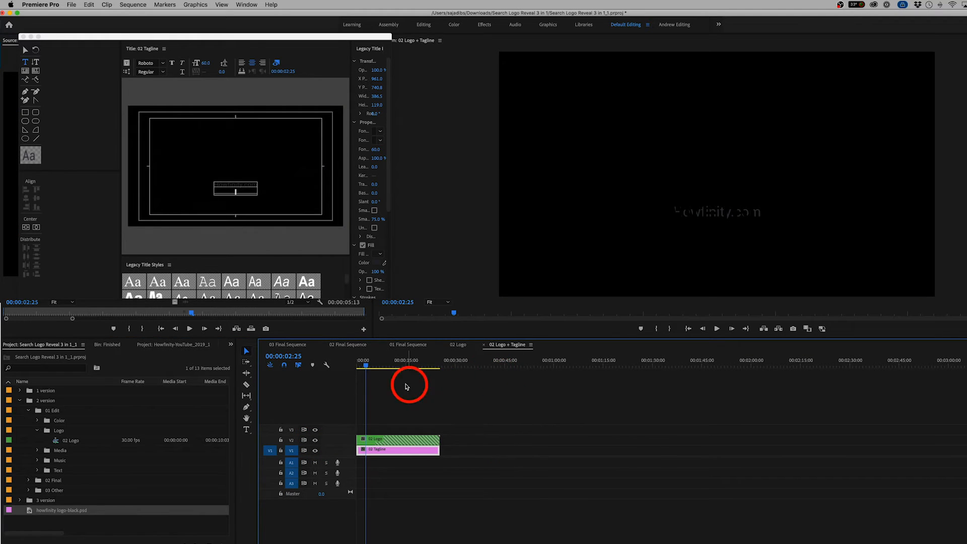
drag(373, 368, 378, 369)
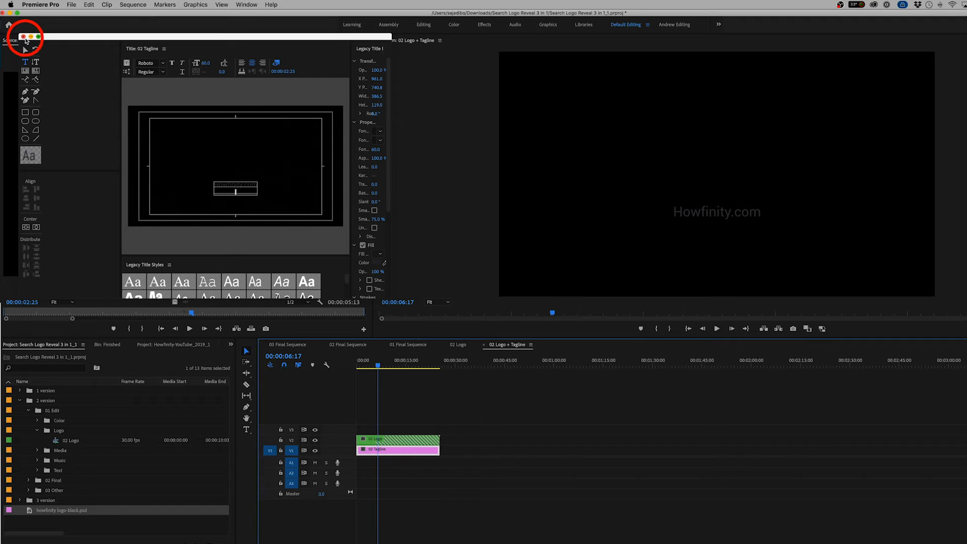
click(23, 37)
Step: Lower the 02 Tagline clip by setting its vertical position to 723, and deselect it
click(384, 448)
click(155, 42)
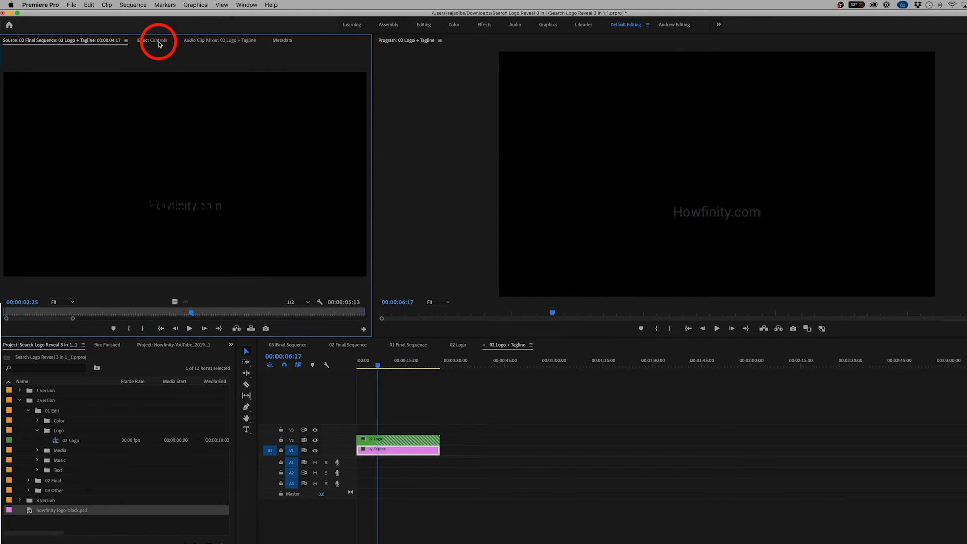
click(237, 419)
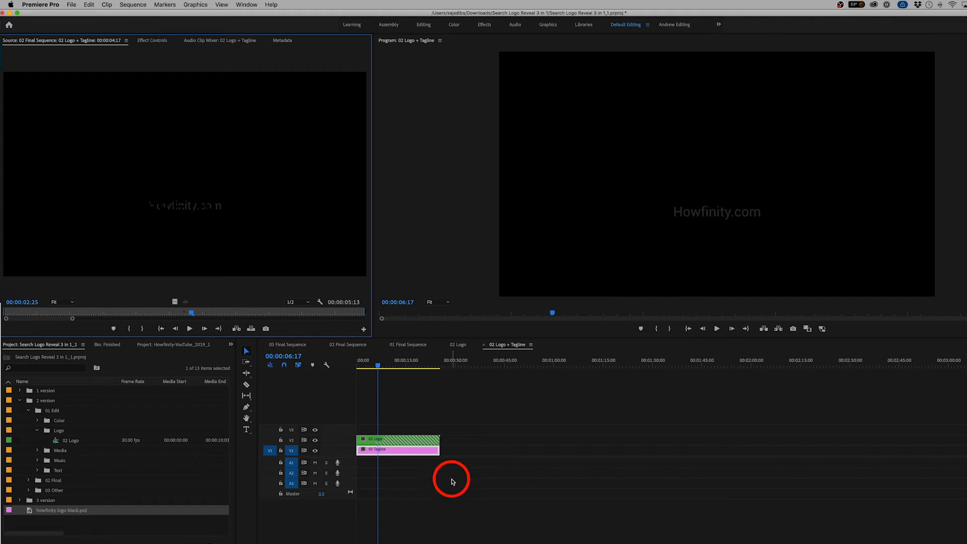
click(380, 450)
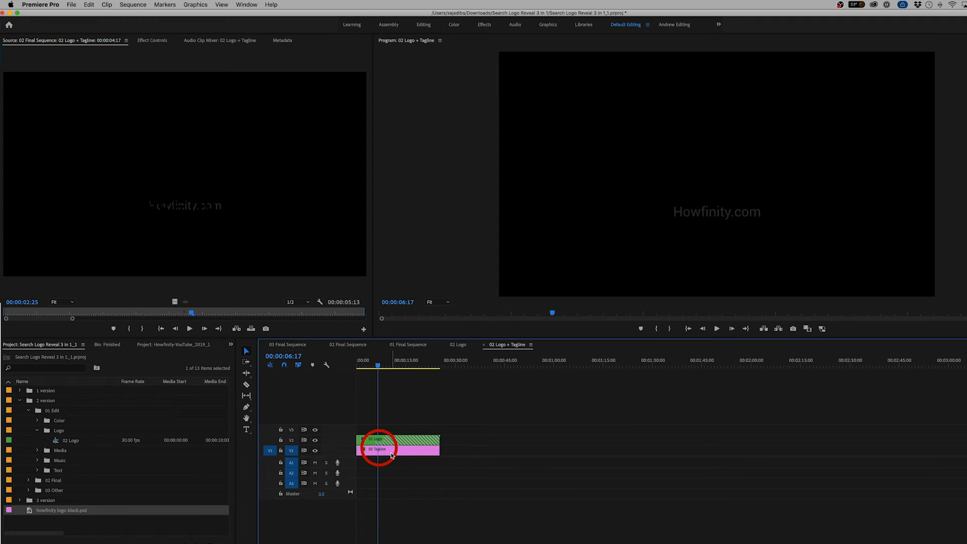
click(144, 41)
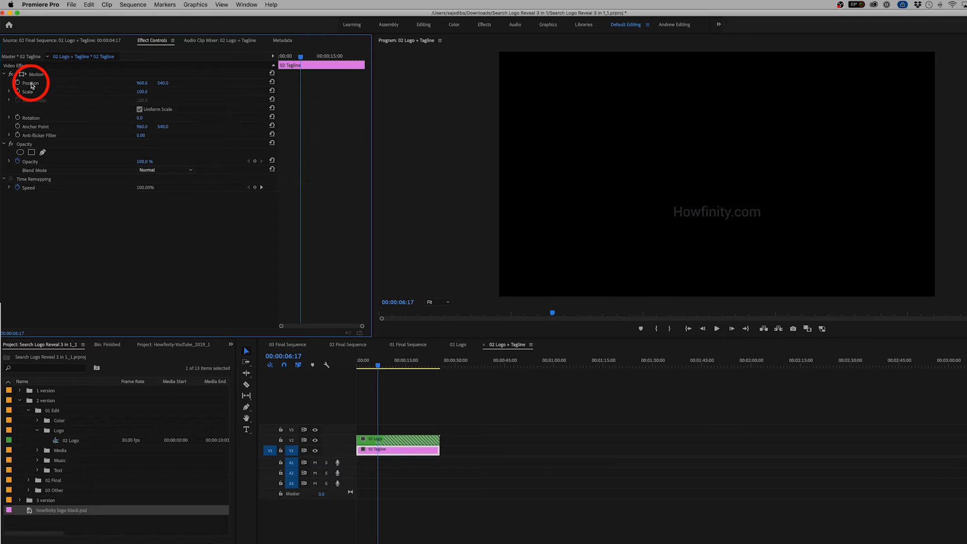
drag(161, 83, 161, 83)
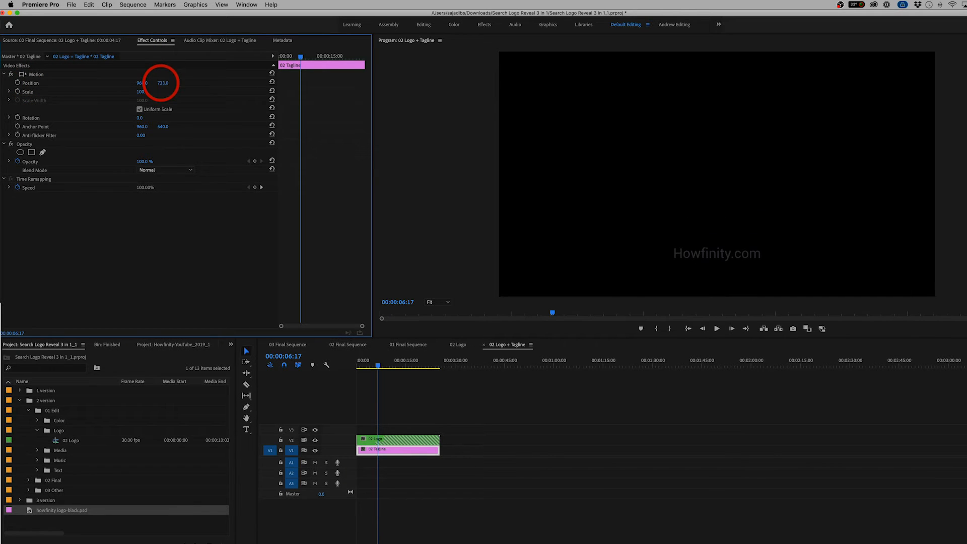
key(super+shift+a)
click(467, 358)
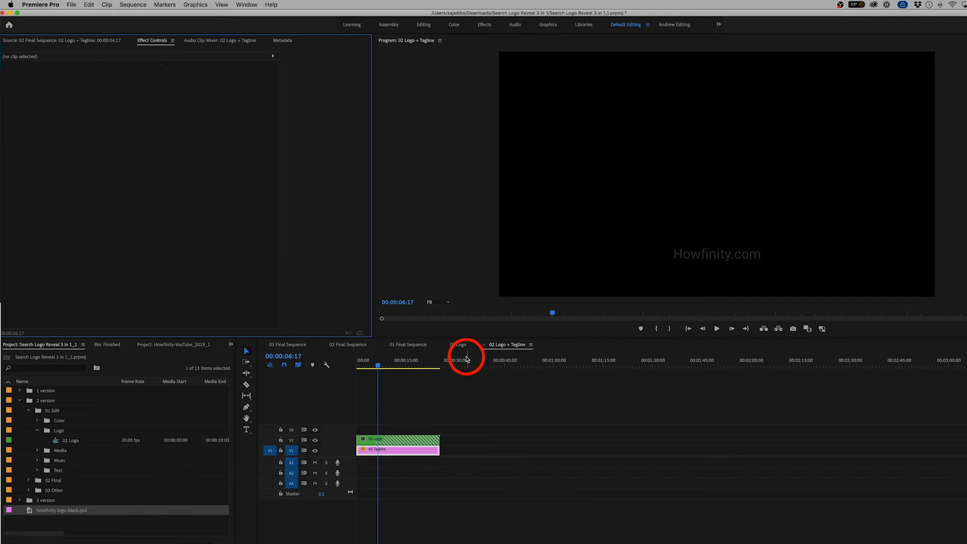
Step: Return to 02 Final Sequence and check the spacing between the logo and the tagline
click(348, 345)
click(717, 240)
click(634, 199)
click(796, 206)
click(682, 252)
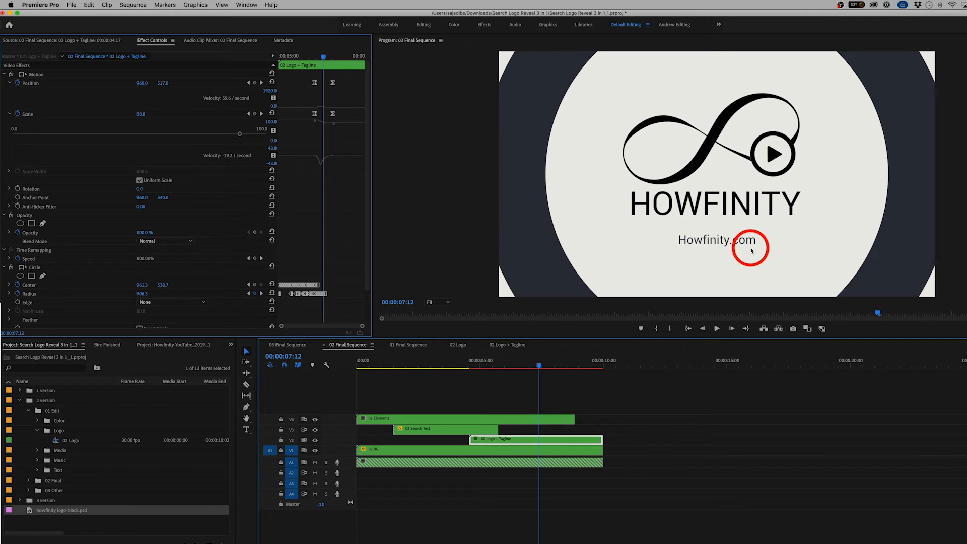
Step: Move the playhead to 00:00:02:08 and toggle the V1 output off and on to identify the background
drag(541, 370, 413, 367)
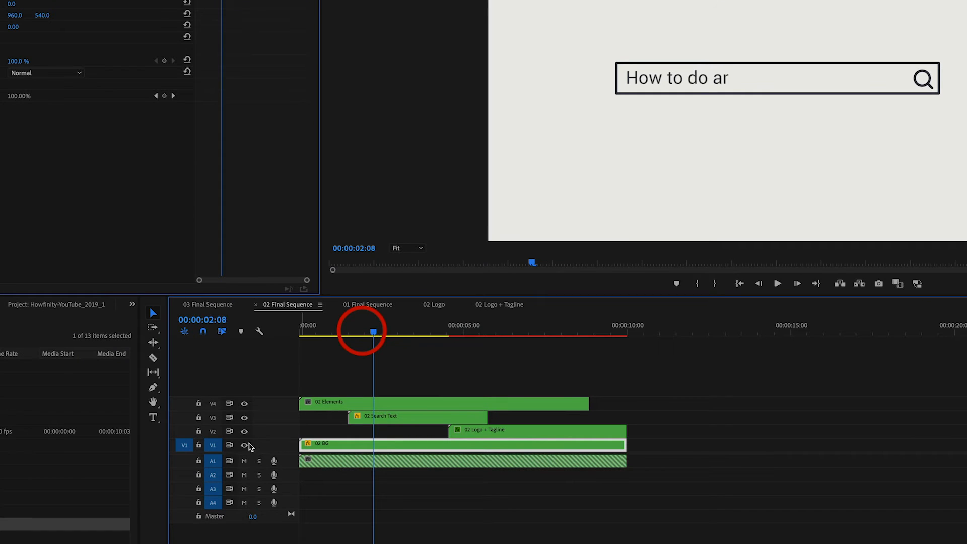
click(244, 445)
click(244, 445)
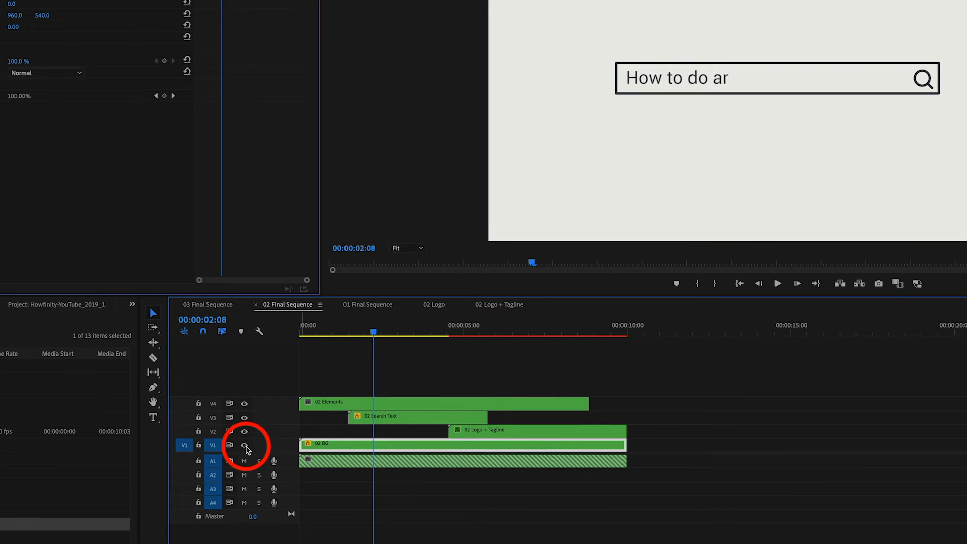
click(245, 446)
click(245, 446)
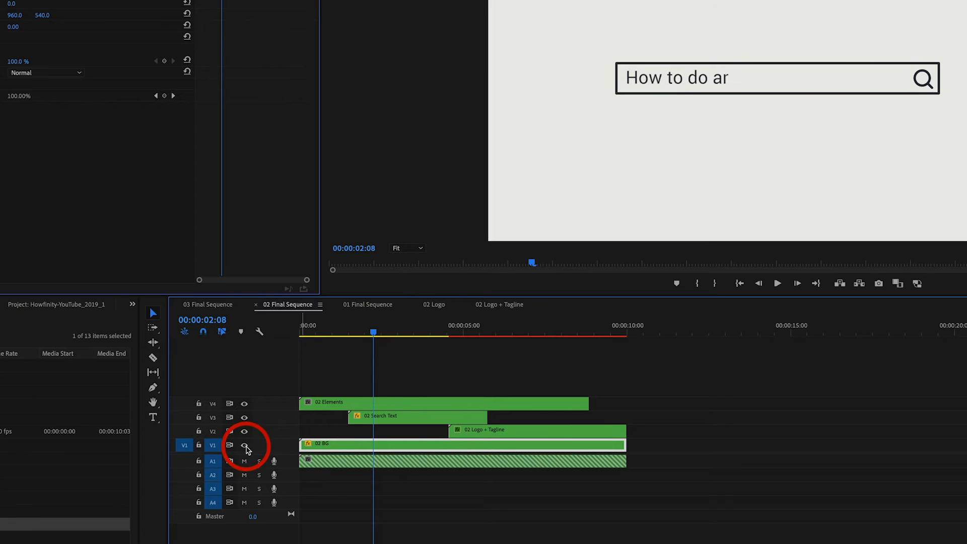
Step: Open the nested 02 BG sequence and toggle its V1 output off and on to check the colour layer
double_click(349, 445)
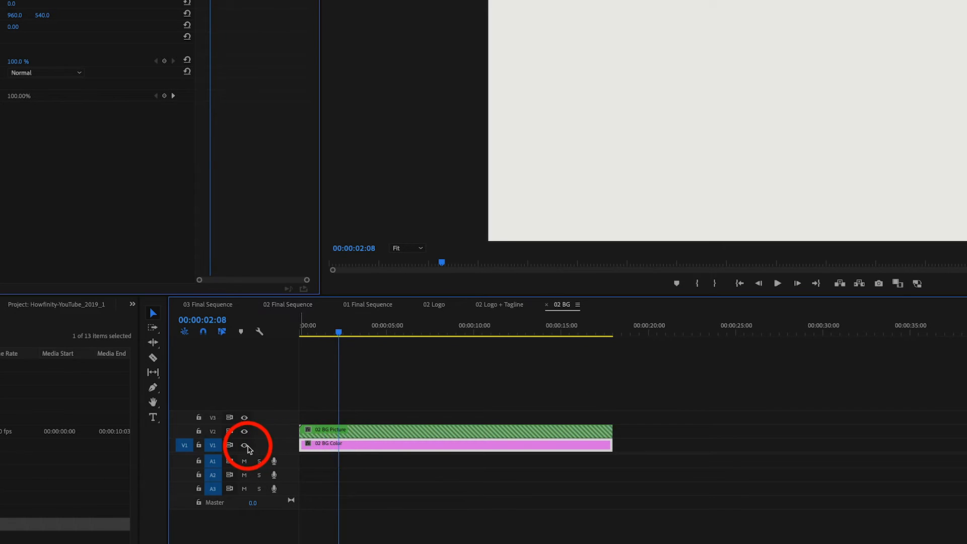
click(245, 446)
click(245, 445)
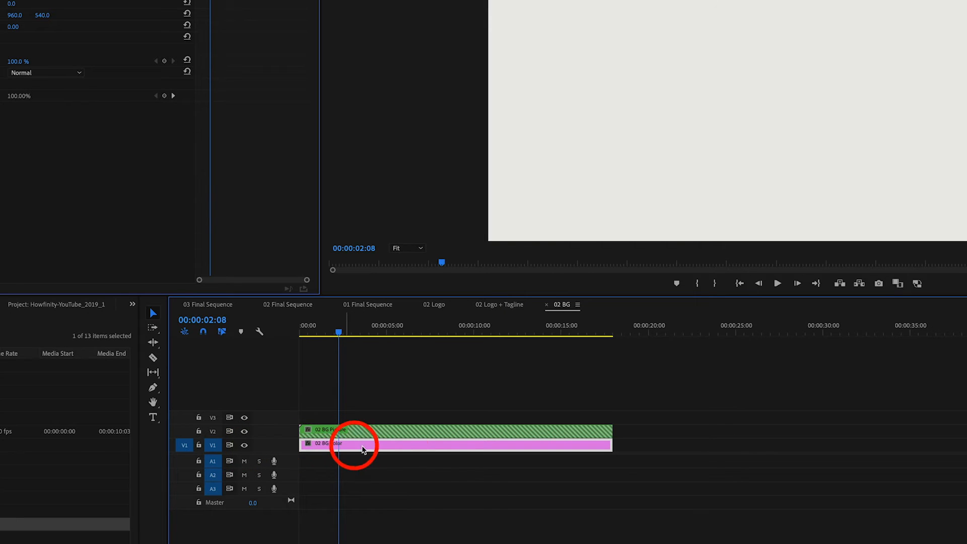
Step: Set the 02 BG Color clip to blue (0B00D4) and preview the new background in 02 Final Sequence
click(326, 431)
click(332, 445)
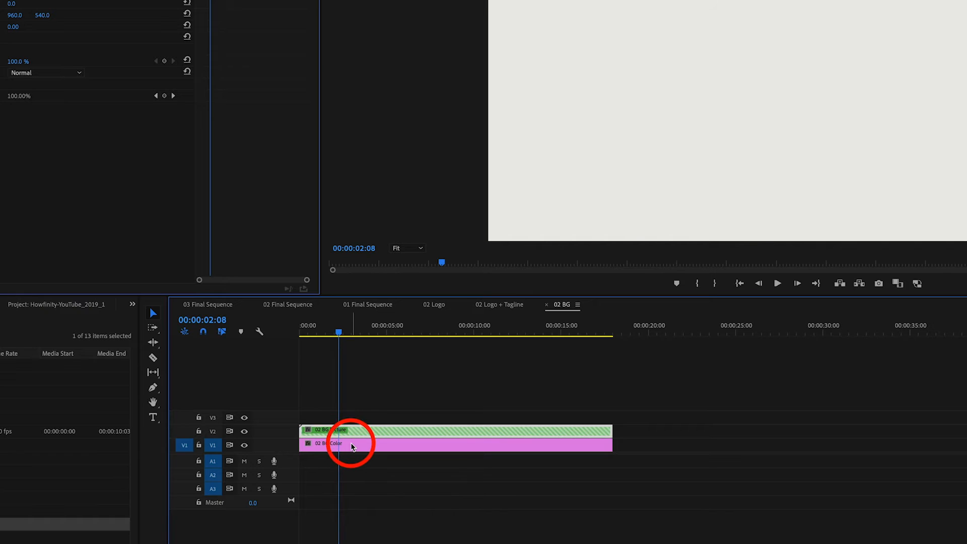
double_click(333, 447)
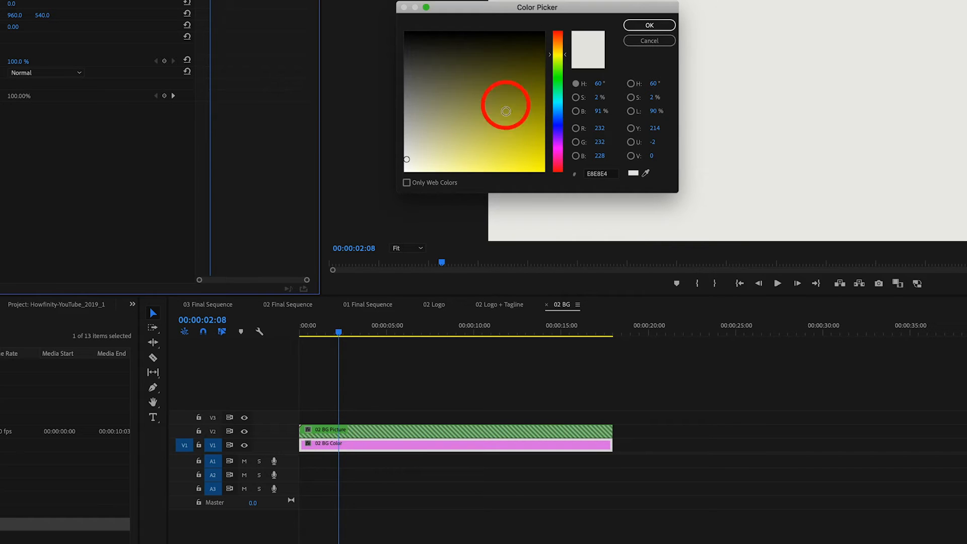
click(557, 134)
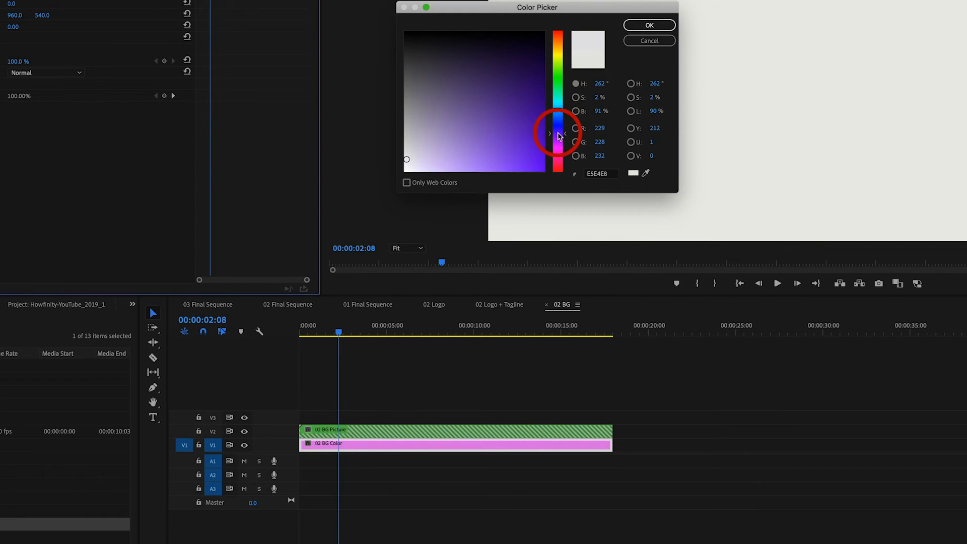
click(534, 116)
mouse_move(541, 120)
mouse_down()
mouse_move(540, 106)
mouse_move(546, 147)
mouse_up()
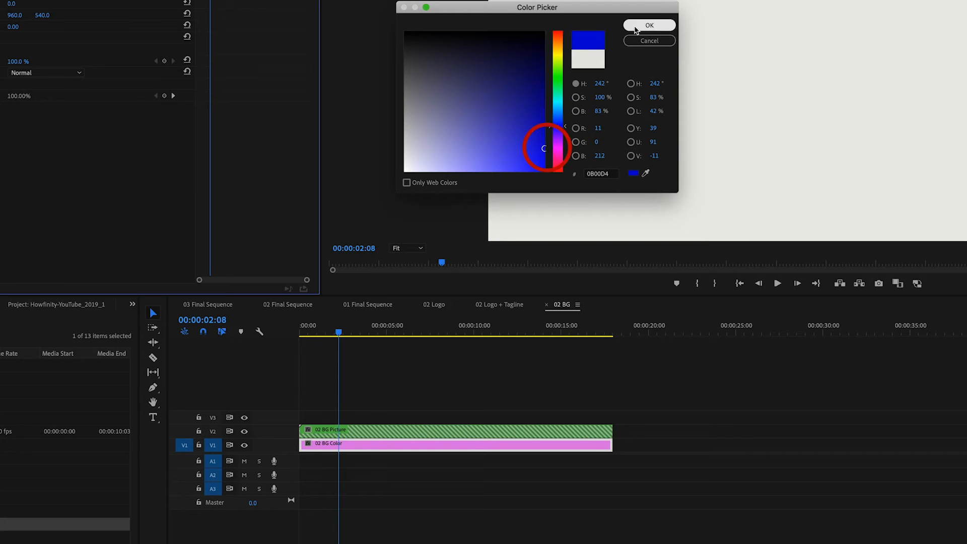
click(637, 27)
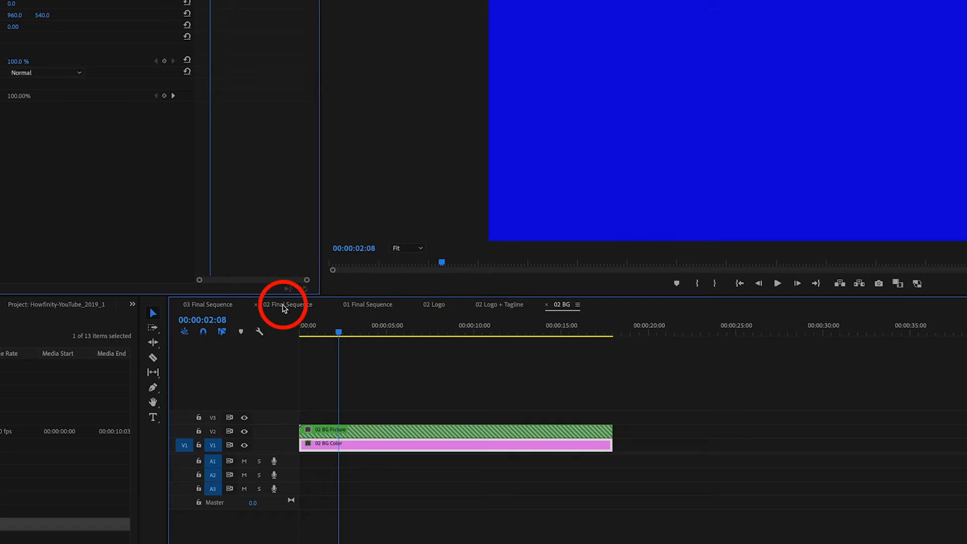
click(285, 308)
drag(371, 330, 431, 333)
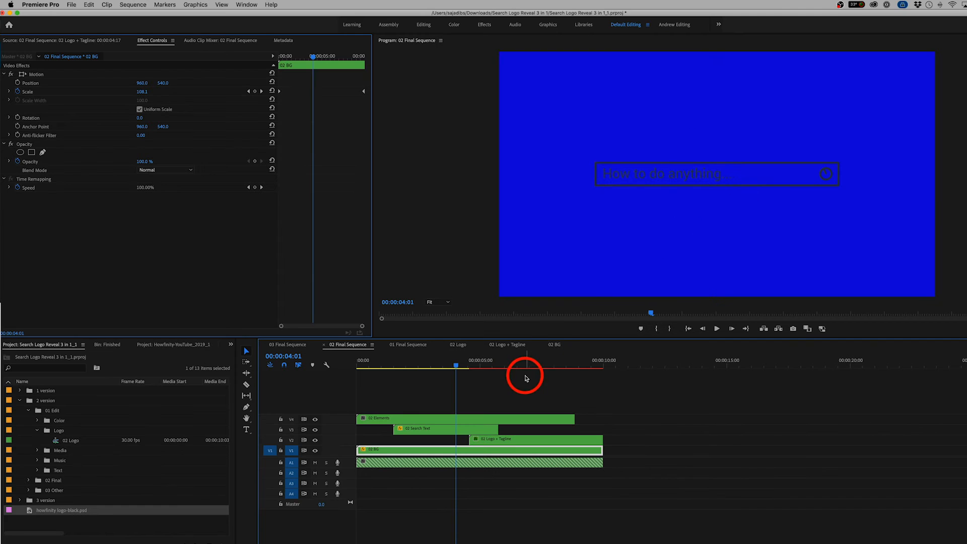
Step: Set the 02 BG Color clip in 02 BG to white (FFFFFF) and check the background in 02 Final Sequence
click(554, 344)
double_click(427, 451)
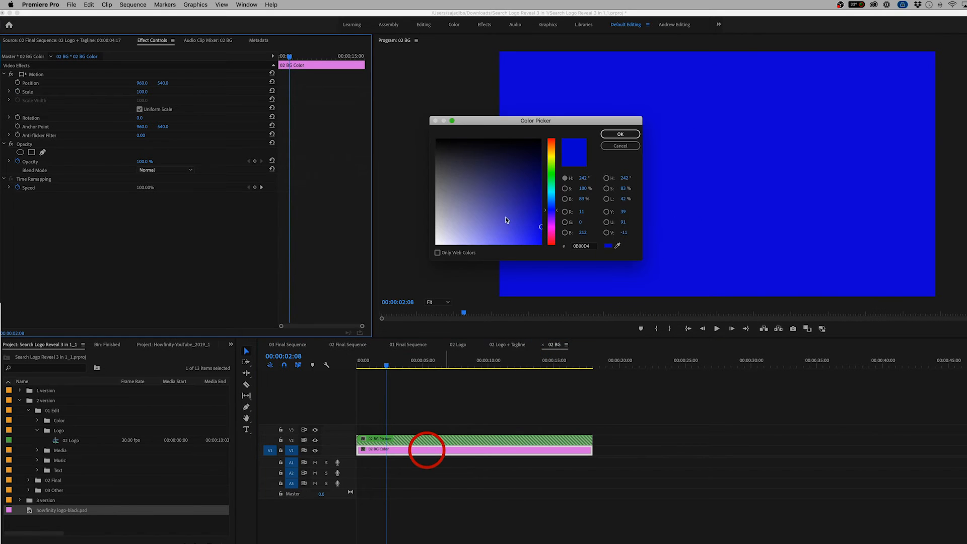
drag(508, 205, 394, 270)
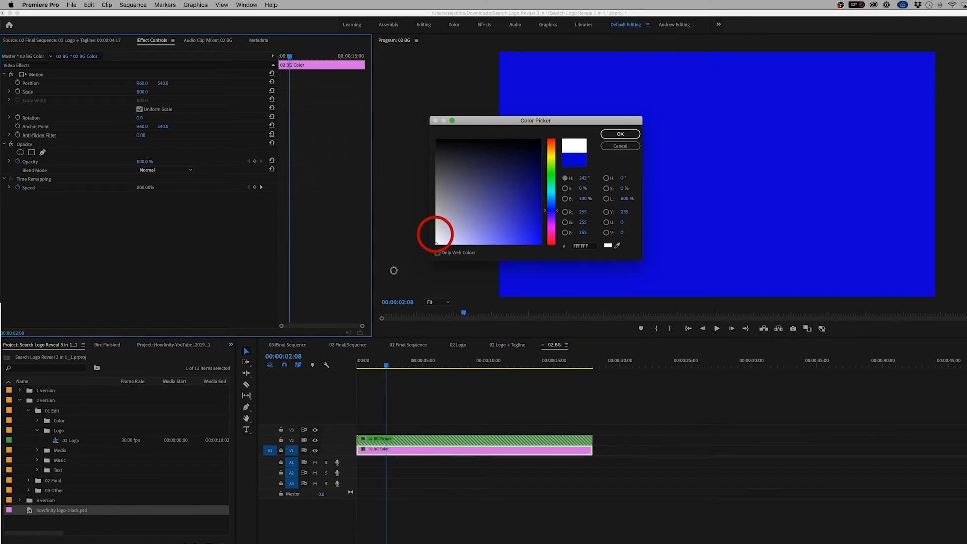
click(620, 134)
click(347, 344)
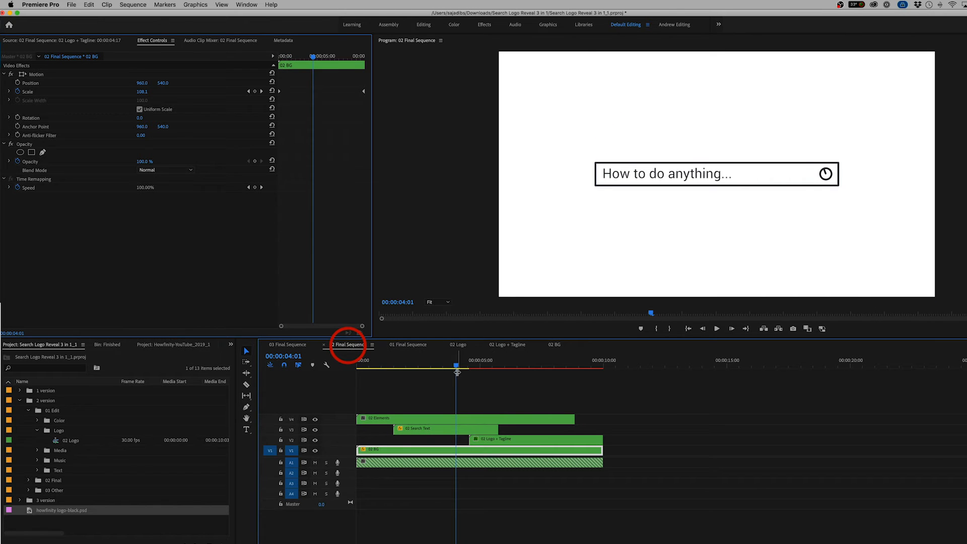
click(476, 367)
click(391, 373)
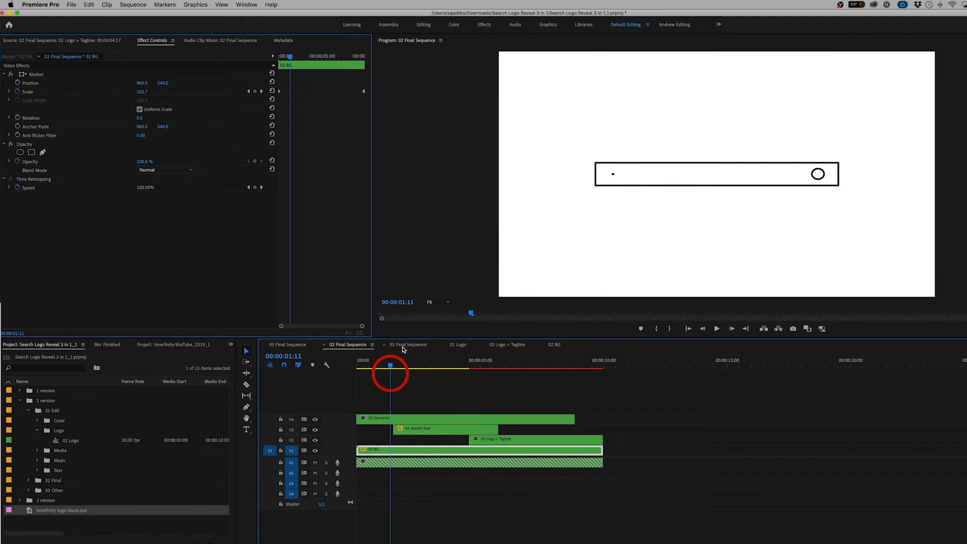
Step: Scrub through 03 Final Sequence to review the third version, and return to 02 Final Sequence
click(283, 346)
drag(468, 367, 406, 363)
click(346, 345)
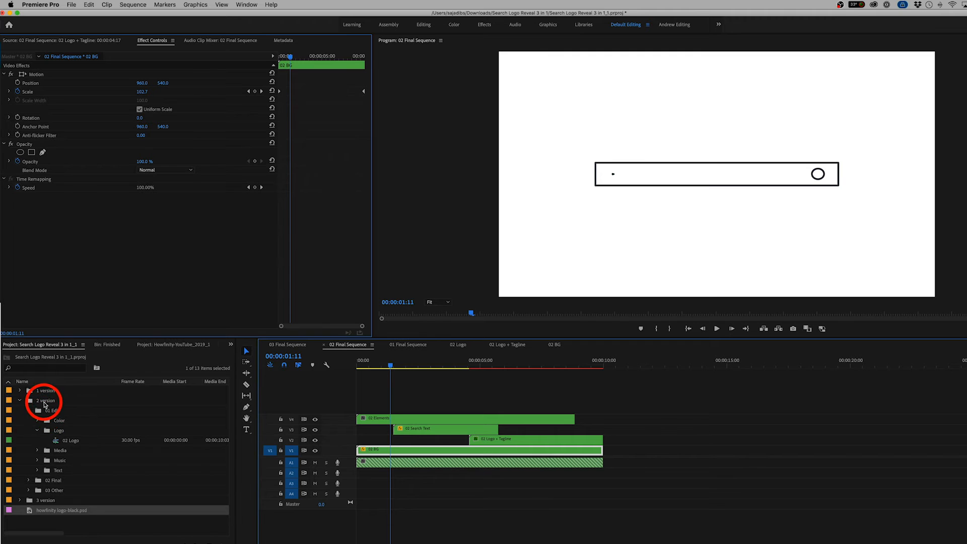
Step: Select the 02 Music clip on A1, play part of 02 Final Sequence and move the playhead back to the start
drag(384, 367, 366, 388)
mouse_move(408, 469)
mouse_down()
mouse_move(358, 466)
mouse_move(408, 463)
mouse_up()
key(space)
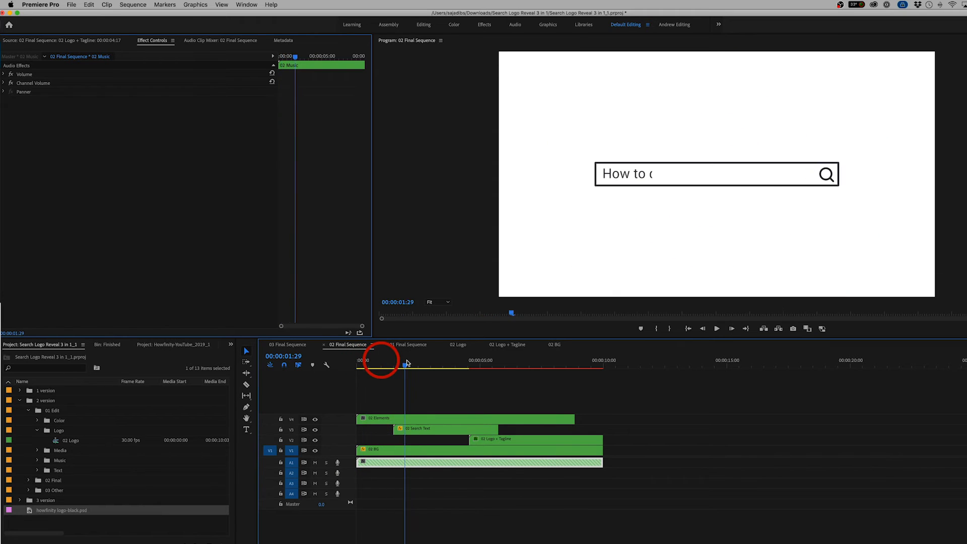
drag(556, 367, 346, 380)
Step: Switch to Chrome and open the popular items of the Logos & Idents category on AudioJungle
click(323, 517)
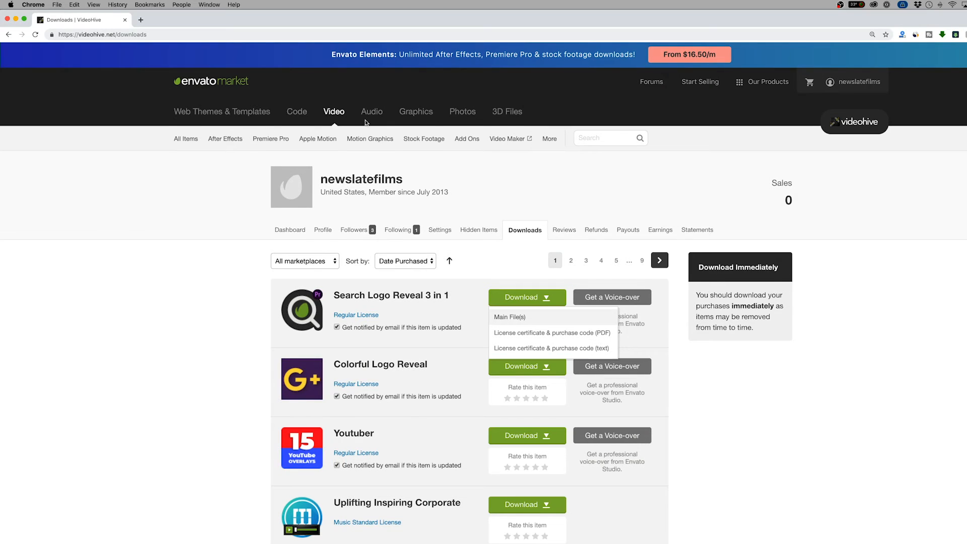
click(373, 120)
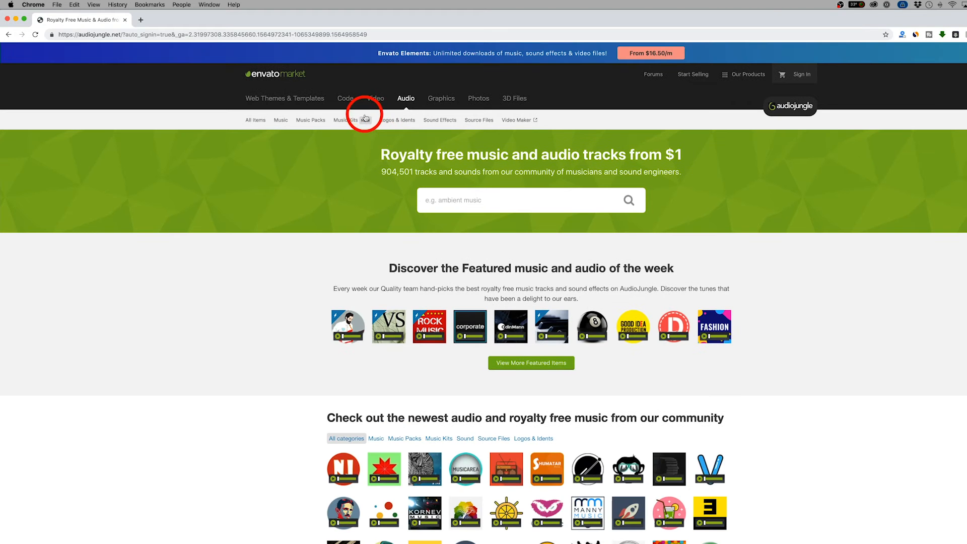
mouse_move(406, 121)
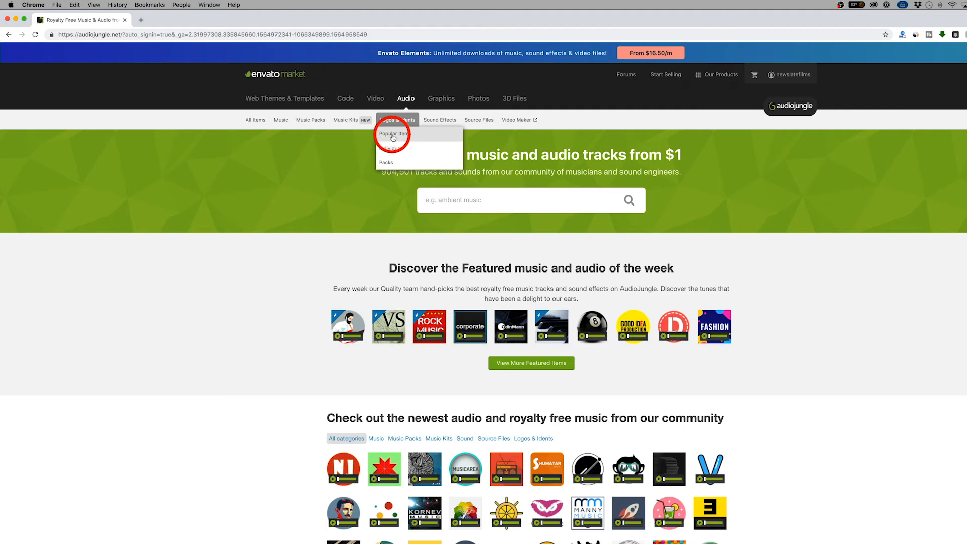
click(388, 135)
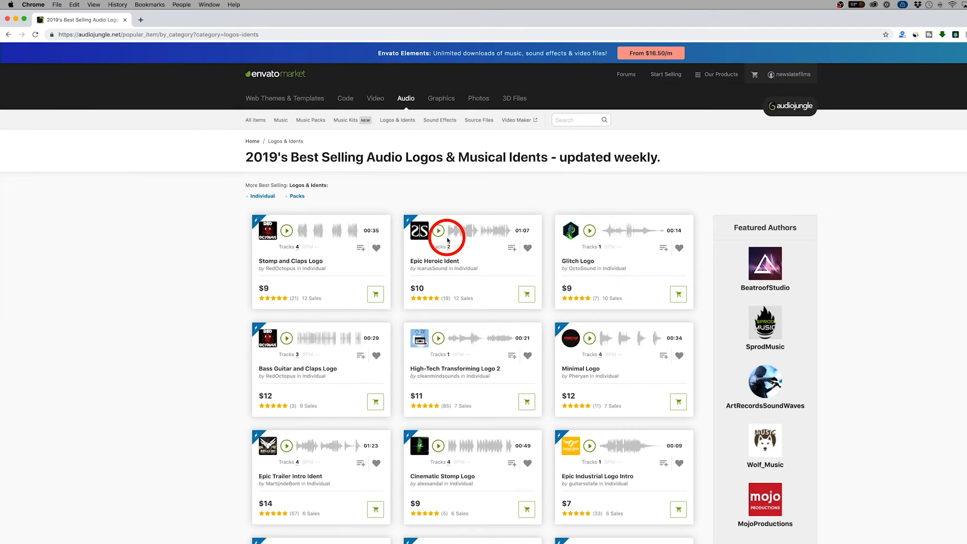
Step: Browse the best-selling audio logos and preview Epic Industrial Logo Intro and Cyberpunk Logo 01
scroll(461, 241, down, 2)
scroll(580, 292, down, 1)
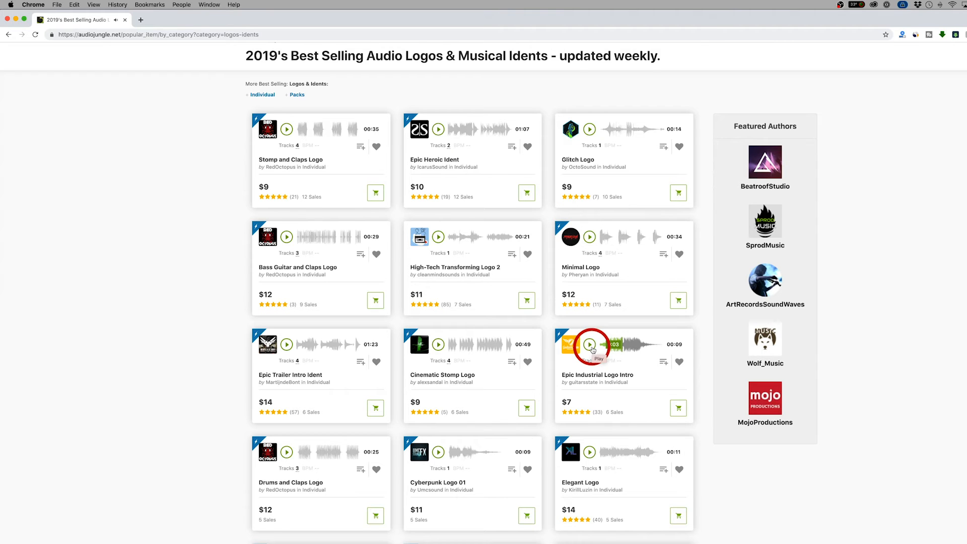
scroll(592, 350, down, 2)
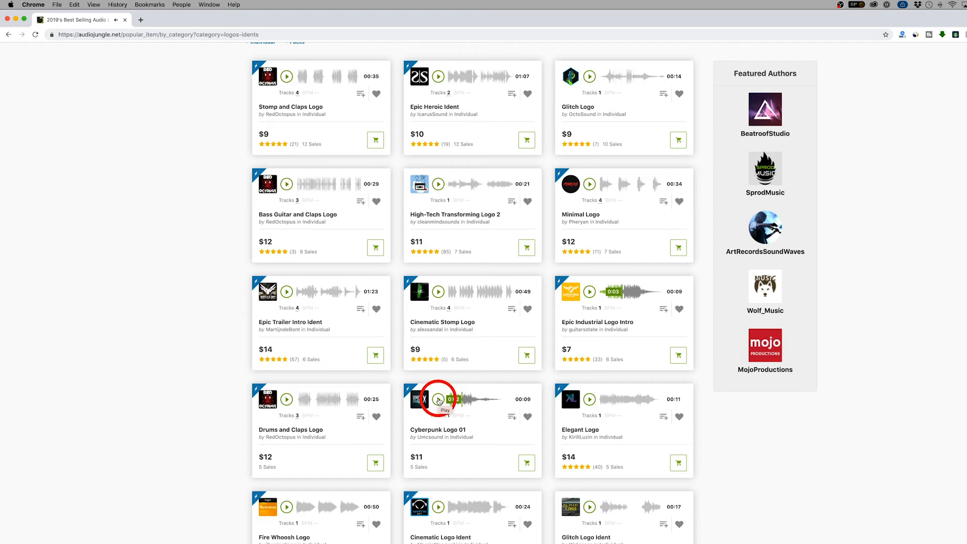
scroll(438, 400, down, 4)
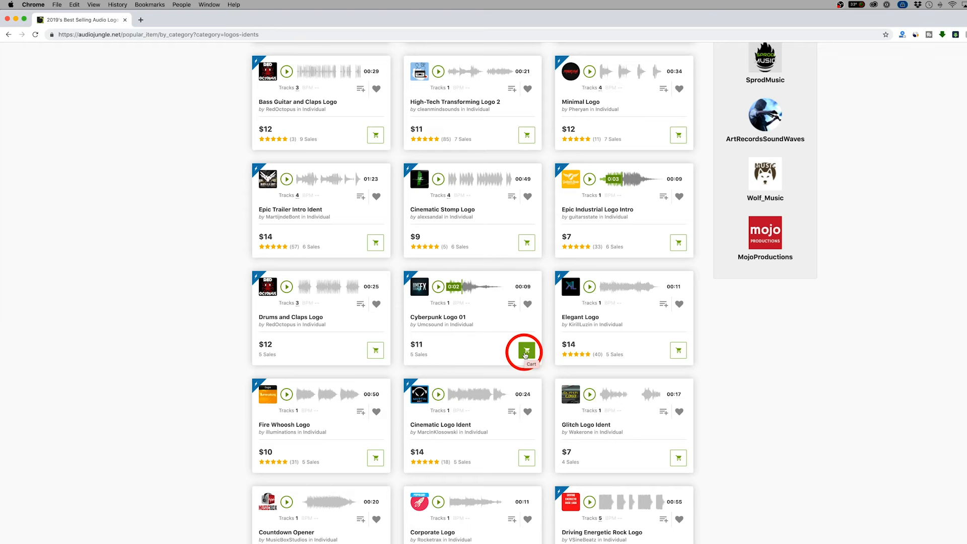
scroll(161, 327, up, 5)
Step: Return to Premiere Pro, import Modern Logo 2 2.wav and place it at the start of track A2
key(super+Tab)
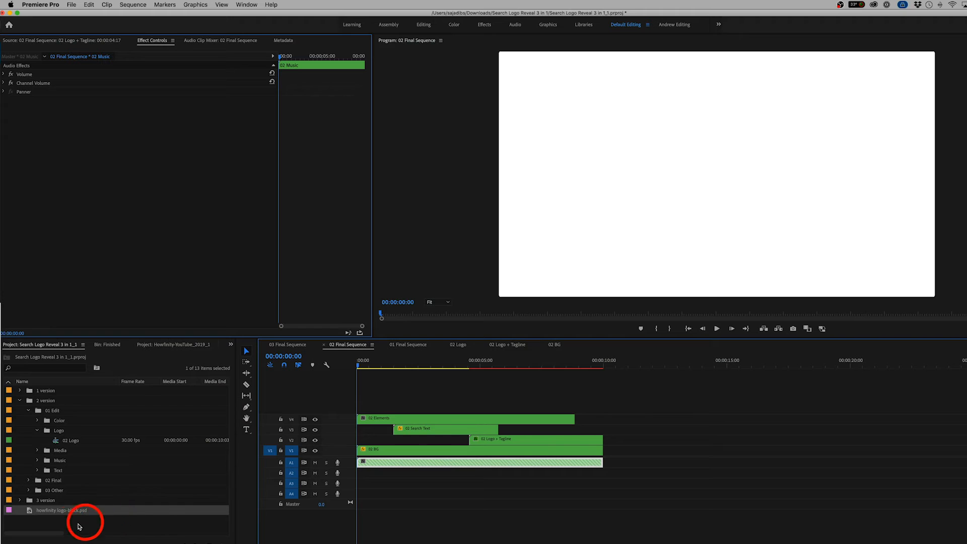
double_click(64, 528)
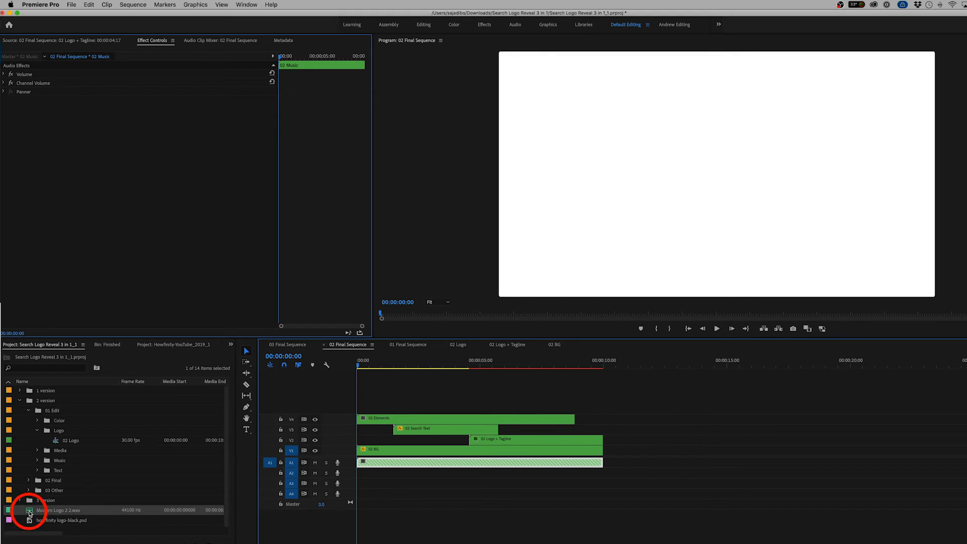
click(29, 512)
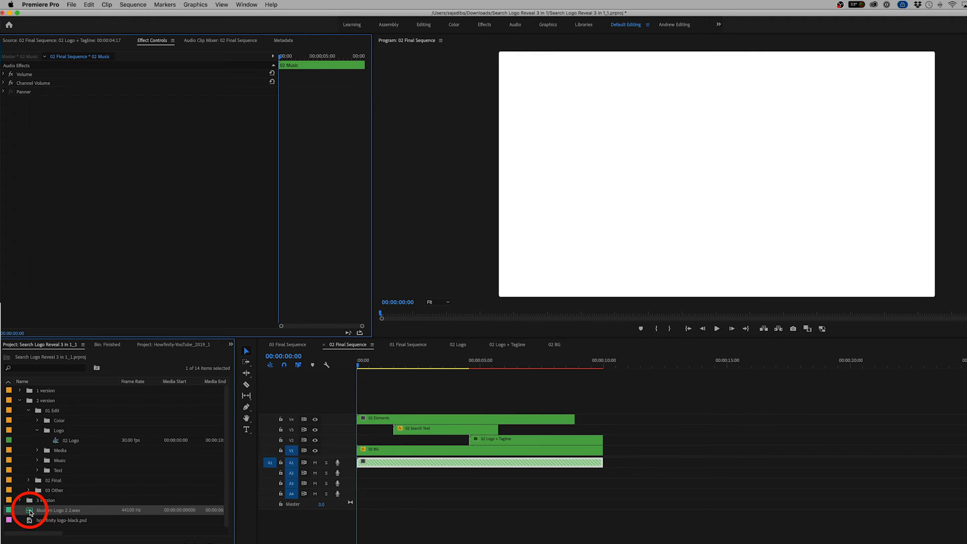
drag(115, 488, 361, 478)
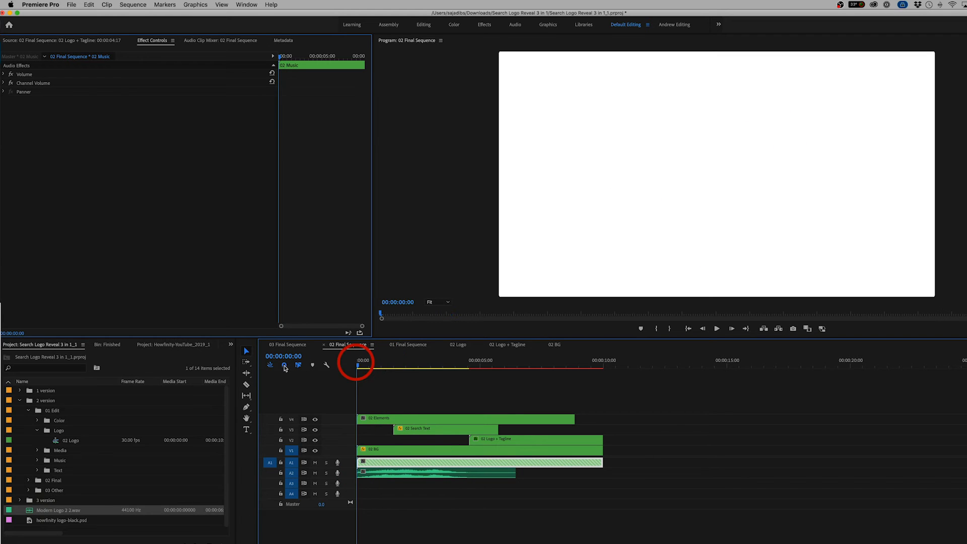
Step: Play the sequence with the new audio, trim the A2 clip's end to about 00:00:04:24 and return to the start
key(space)
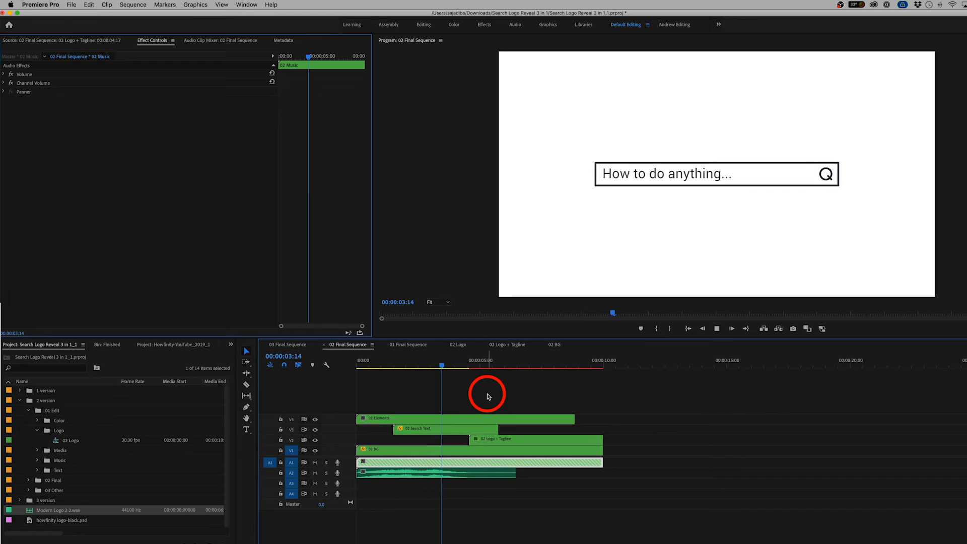
key(space)
drag(515, 473, 468, 481)
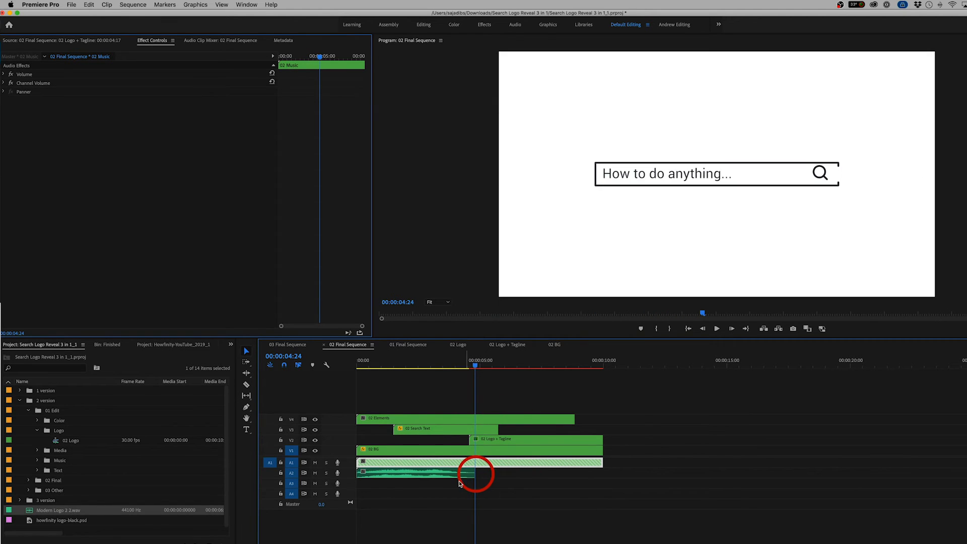
drag(473, 359, 516, 369)
drag(444, 371, 351, 387)
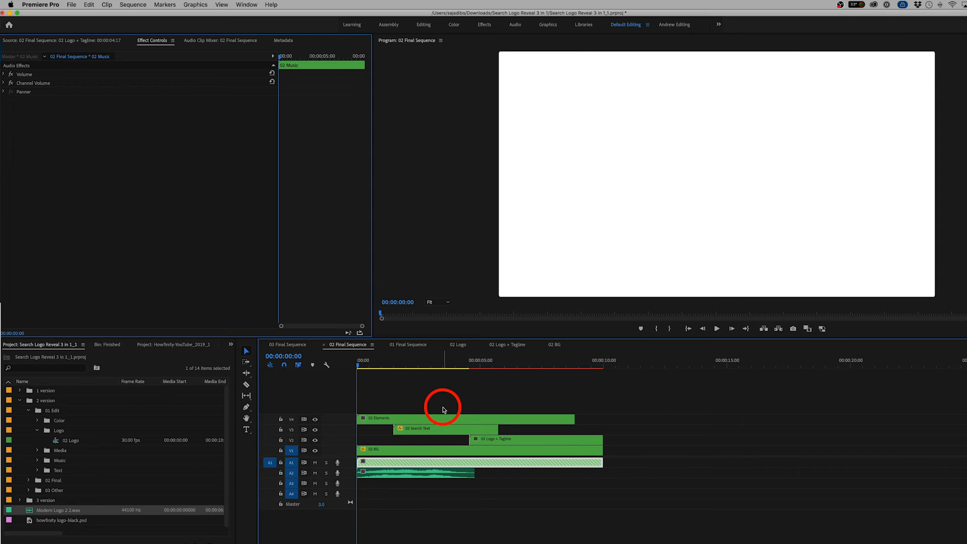
Step: Nest the four video clips on V1 to V4 of 02 Final Sequence, keeping the default name
drag(395, 390, 489, 454)
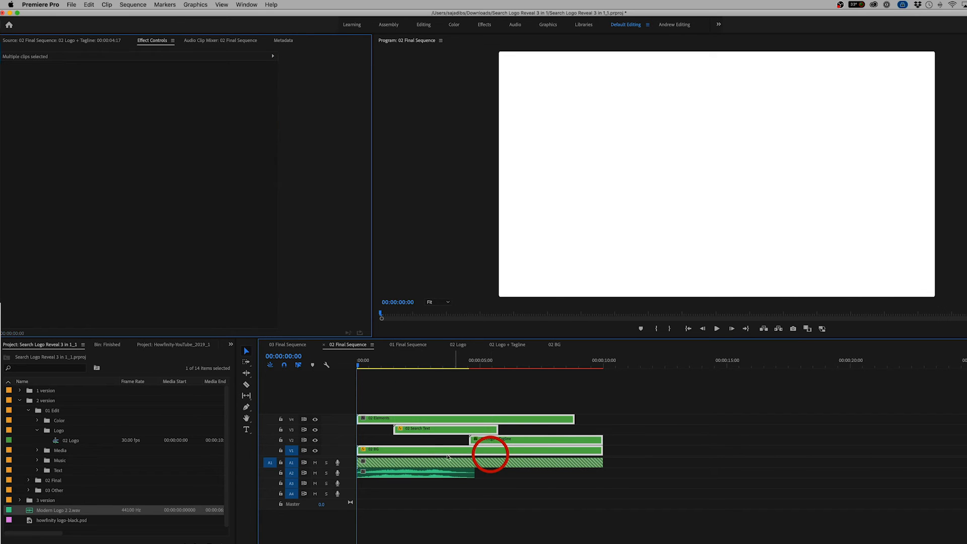
right_click(436, 419)
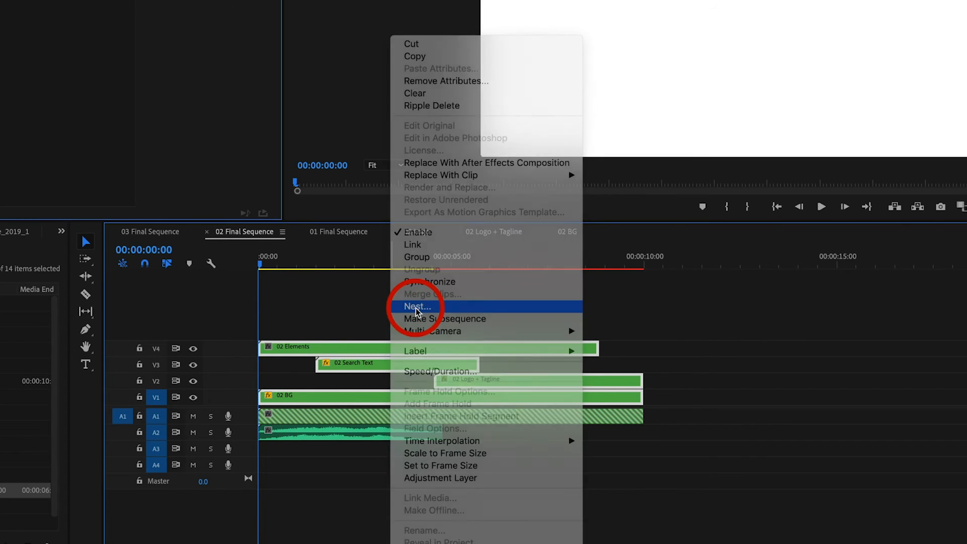
click(417, 307)
click(554, 161)
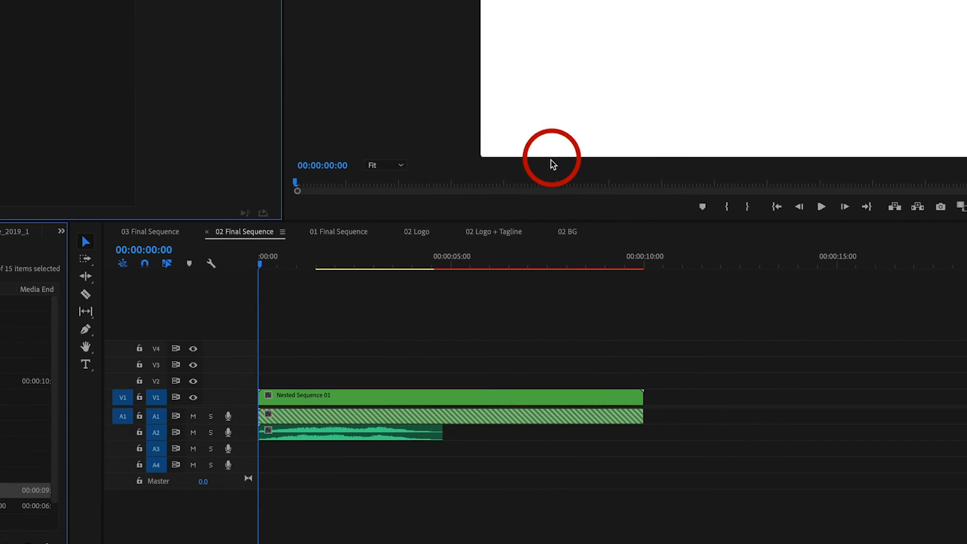
Step: Open the new nested sequence to inspect the clips inside, and close it again
click(282, 395)
double_click(404, 398)
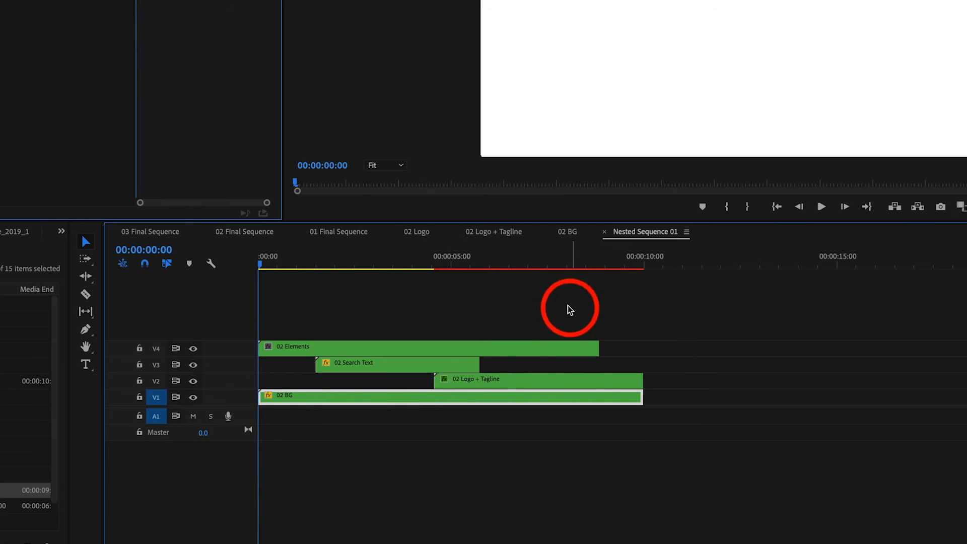
click(604, 232)
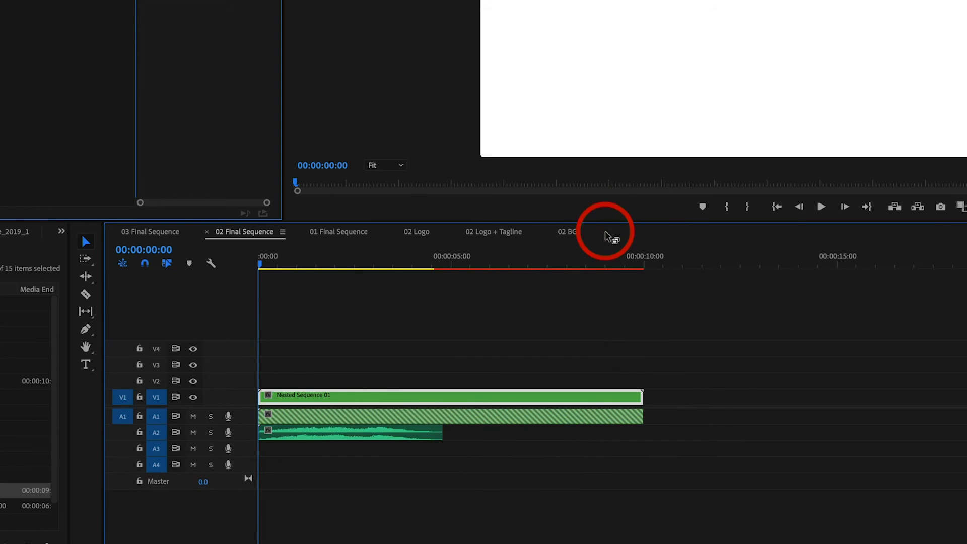
Step: Set the speed of the nested sequence clip on V1 to 200%
right_click(346, 402)
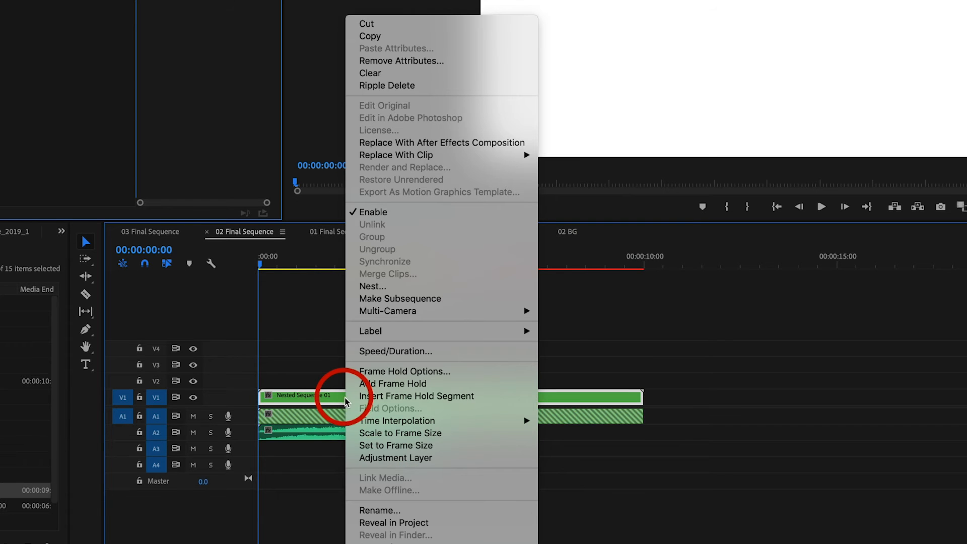
click(374, 352)
click(531, 99)
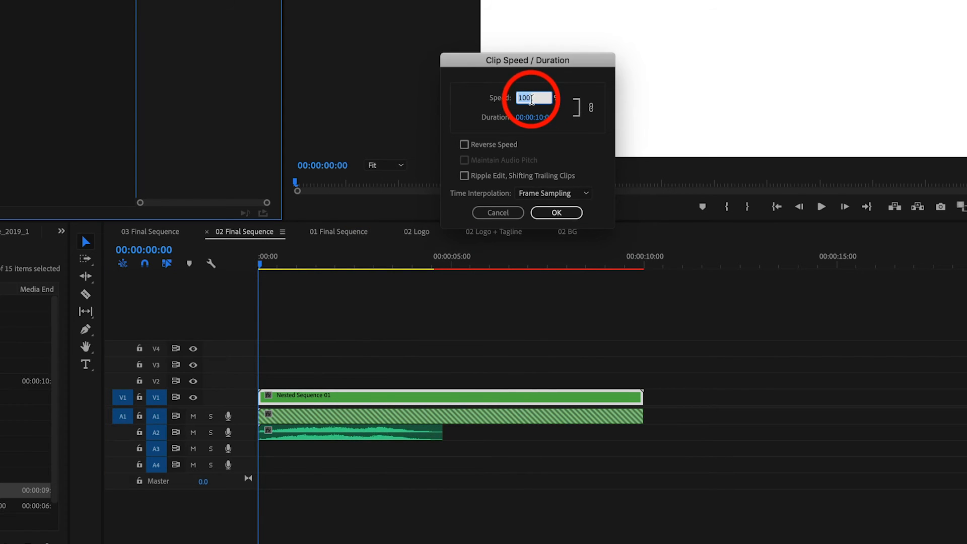
text(200)
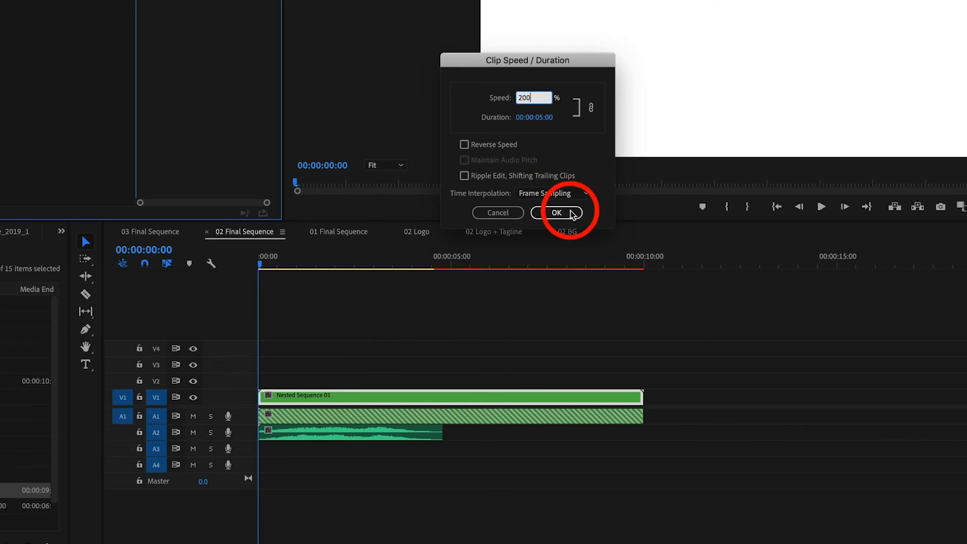
click(555, 213)
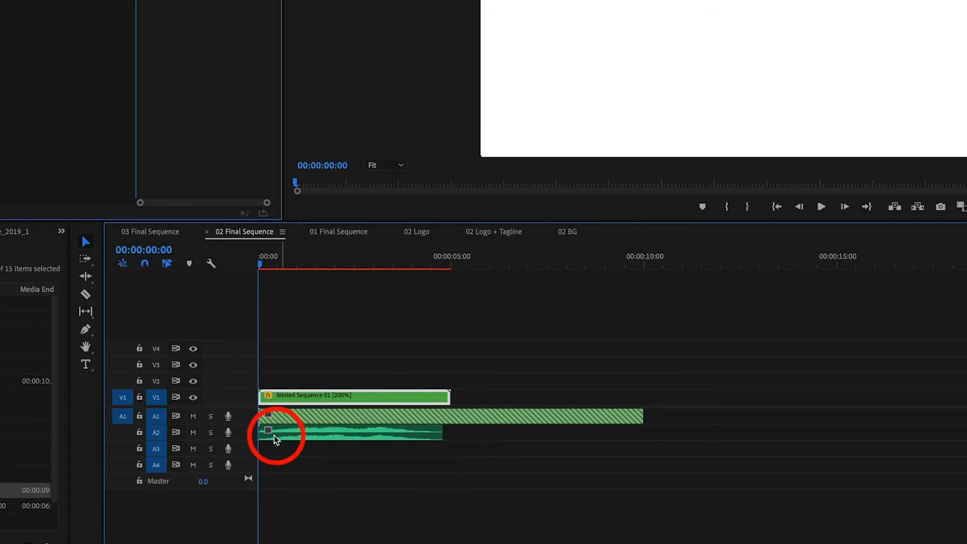
Step: Delete the leftover audio clip on A1, play the sequence and return to the start
click(467, 419)
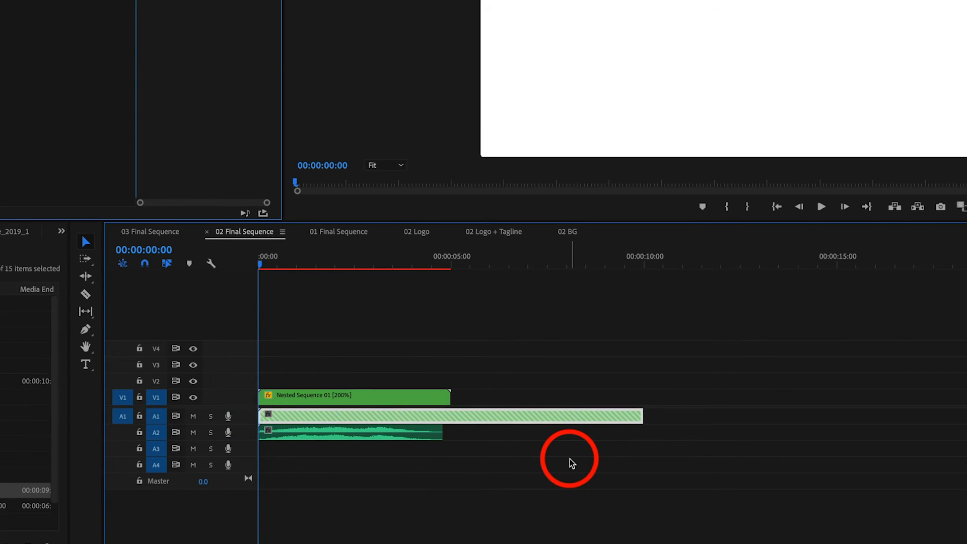
key(Delete)
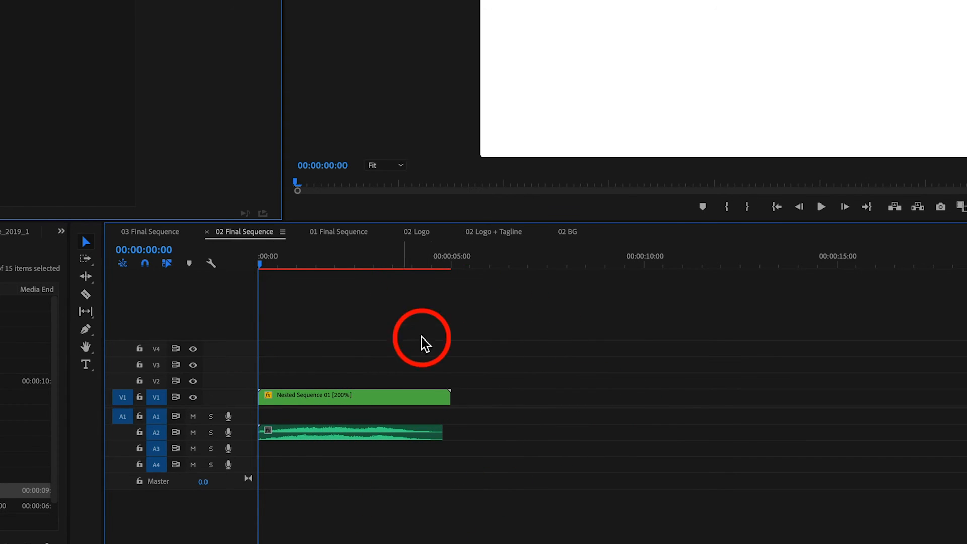
click(353, 397)
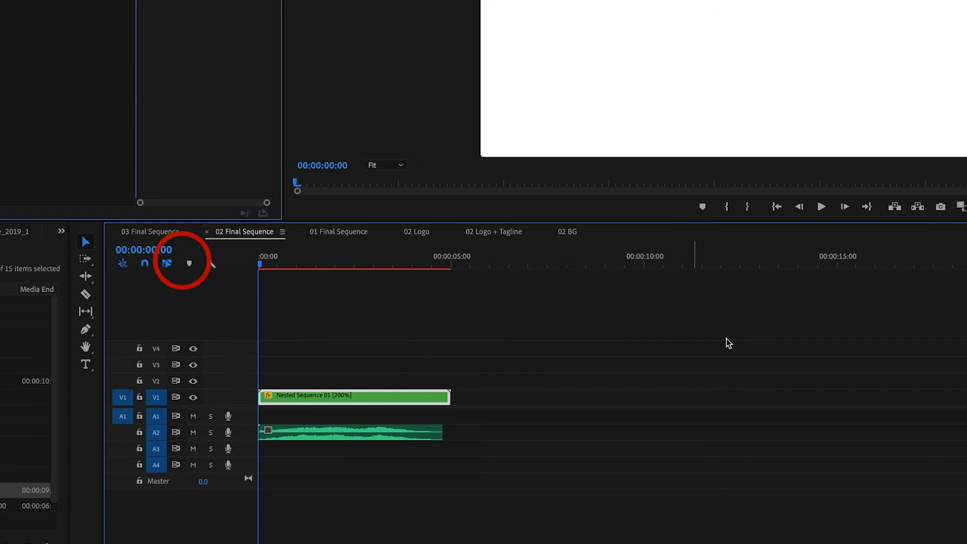
click(629, 329)
key(space)
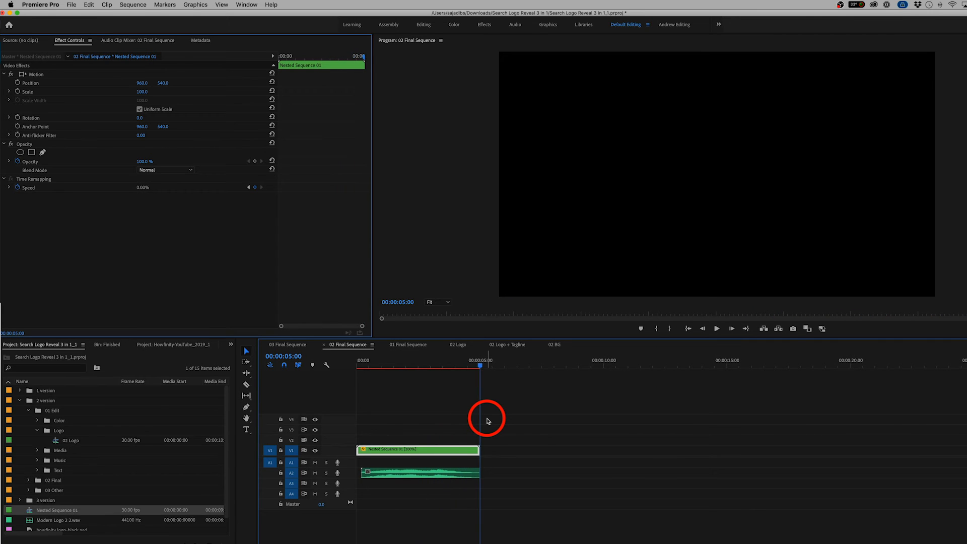
drag(477, 360, 340, 369)
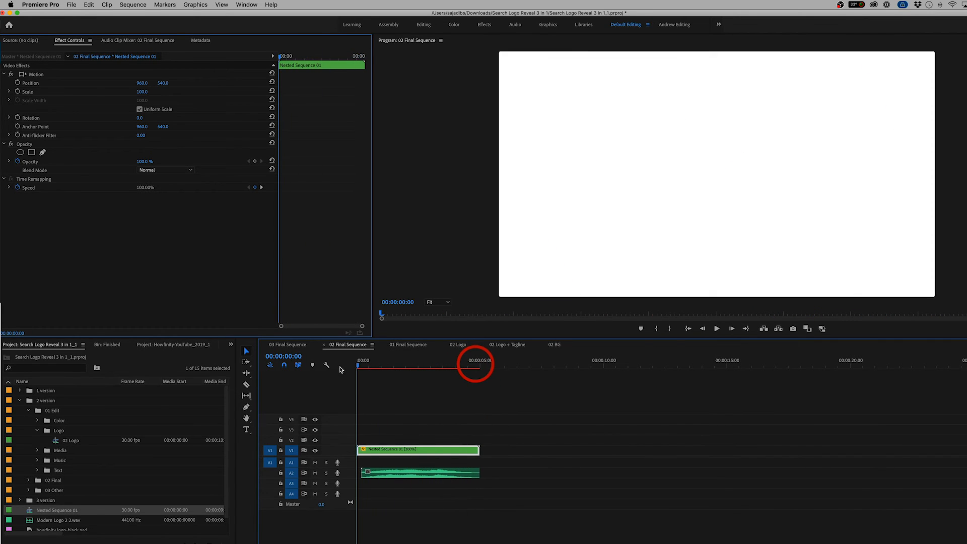
Step: Set the speed of the nested sequence clip on V1 to 250%
right_click(390, 453)
click(412, 422)
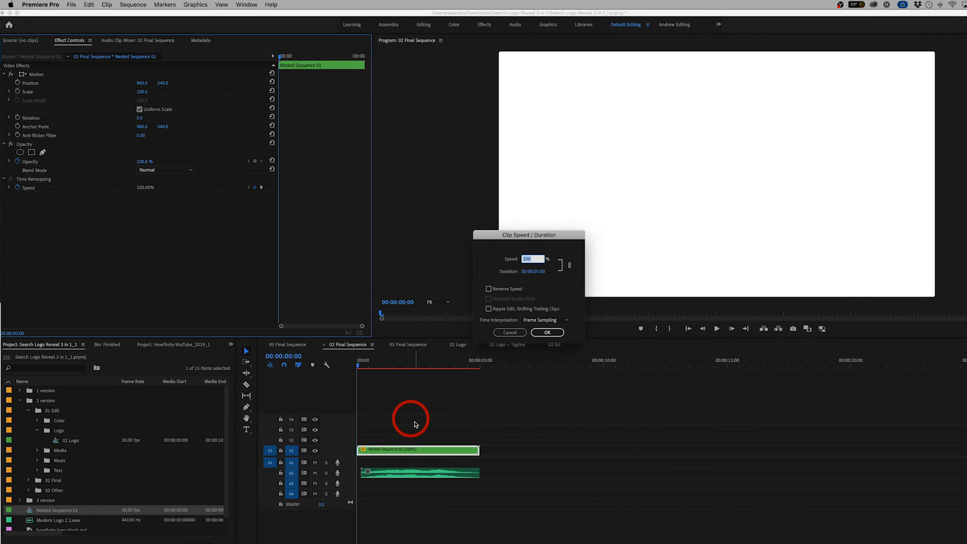
key(Return)
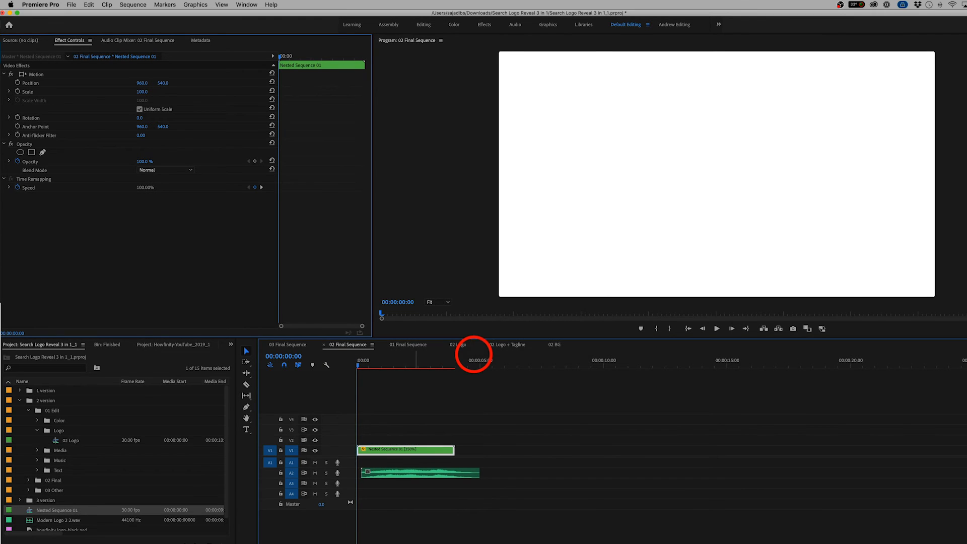
Step: Align the A2 audio clip with the sequence start, trim its end to just past the nested clip and add the default fade there
drag(395, 471, 393, 473)
drag(479, 472, 460, 473)
right_click(461, 473)
click(498, 523)
key(space)
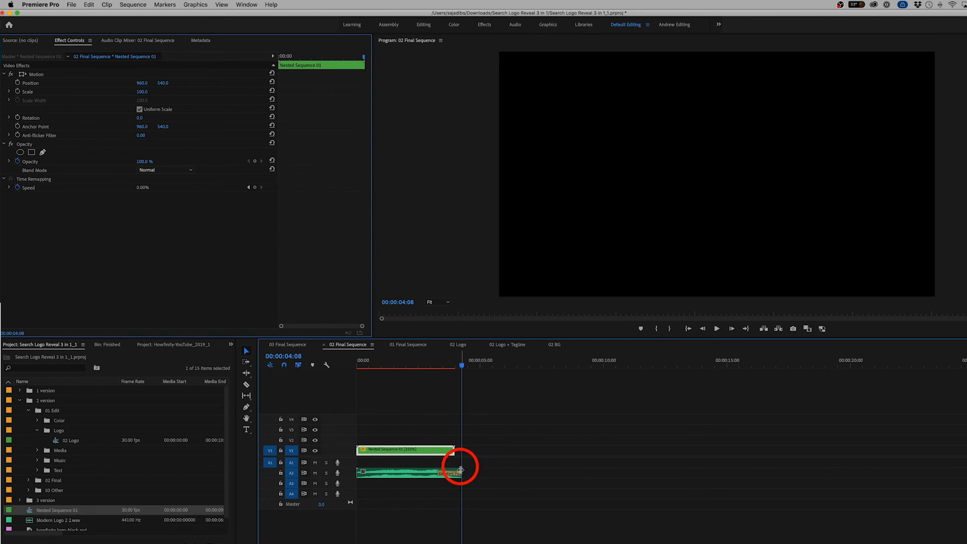
Step: Trim the A2 audio clip's end to match the end of the nested clip, and return to the sequence start
drag(464, 469, 458, 470)
drag(456, 365, 456, 367)
key(Home)
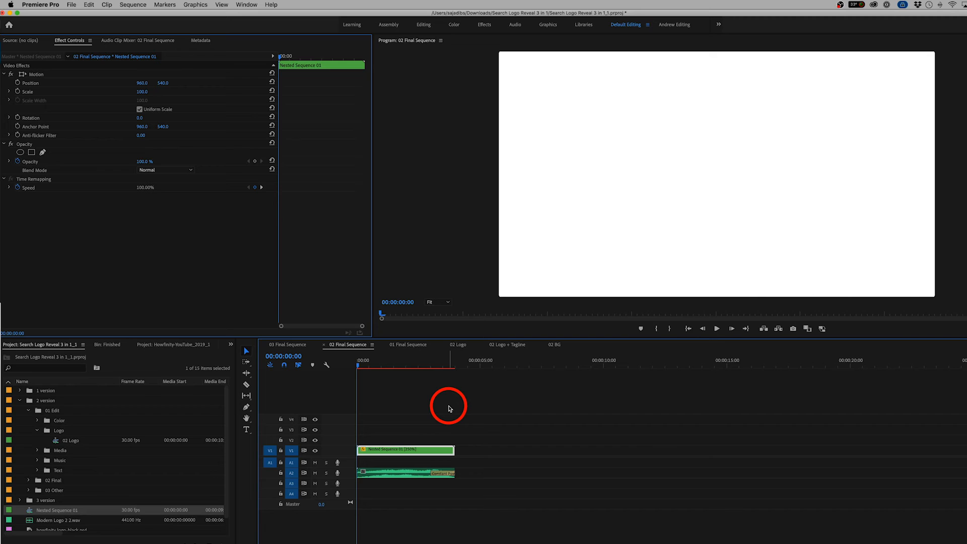
drag(443, 360, 358, 361)
click(417, 438)
click(411, 392)
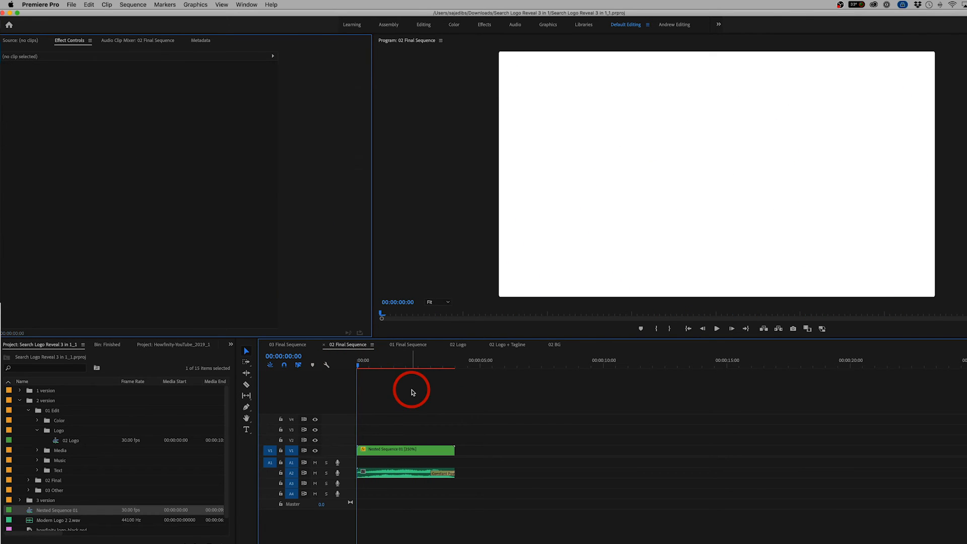
Step: Open the media export settings for 02 Final Sequence and check the options, keeping the H.264 format and YouTube 1080p Full HD preset
click(71, 5)
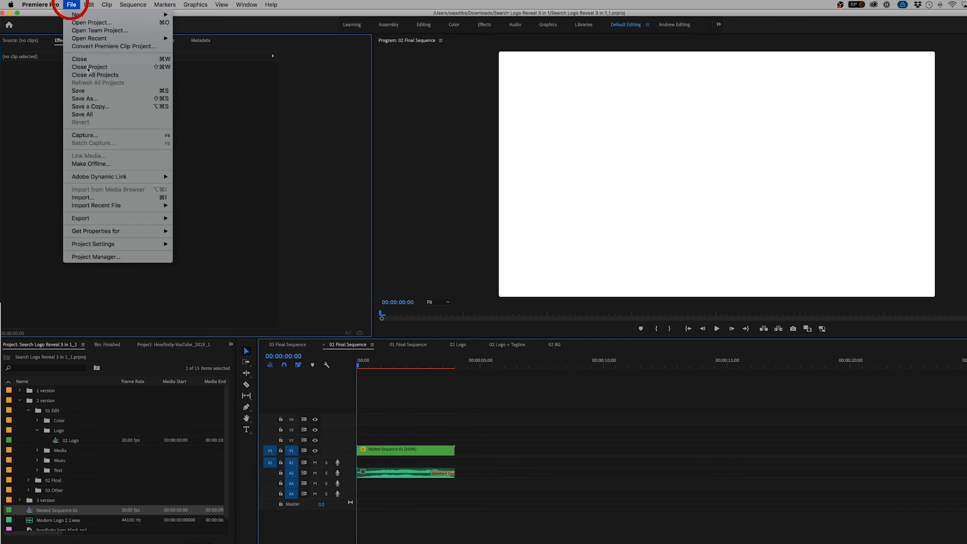
mouse_move(105, 220)
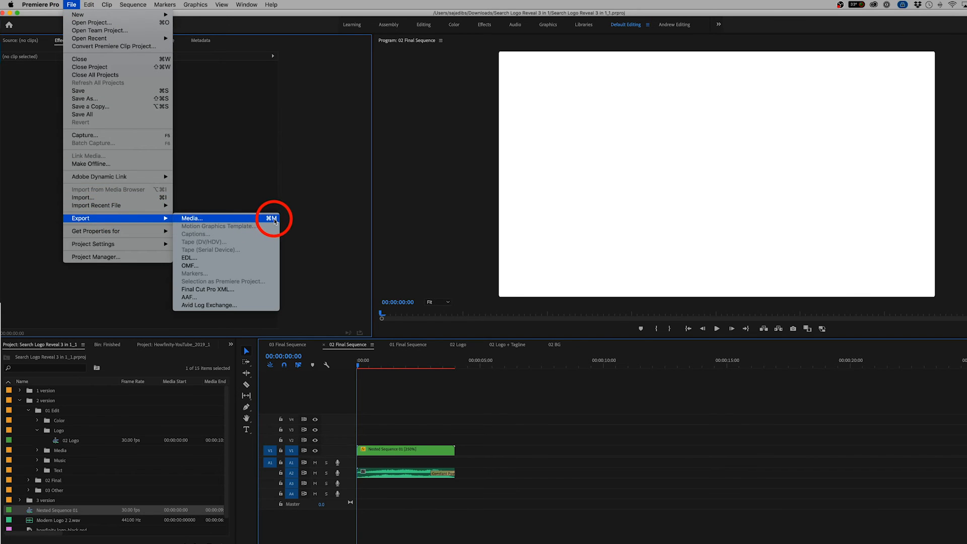
click(200, 220)
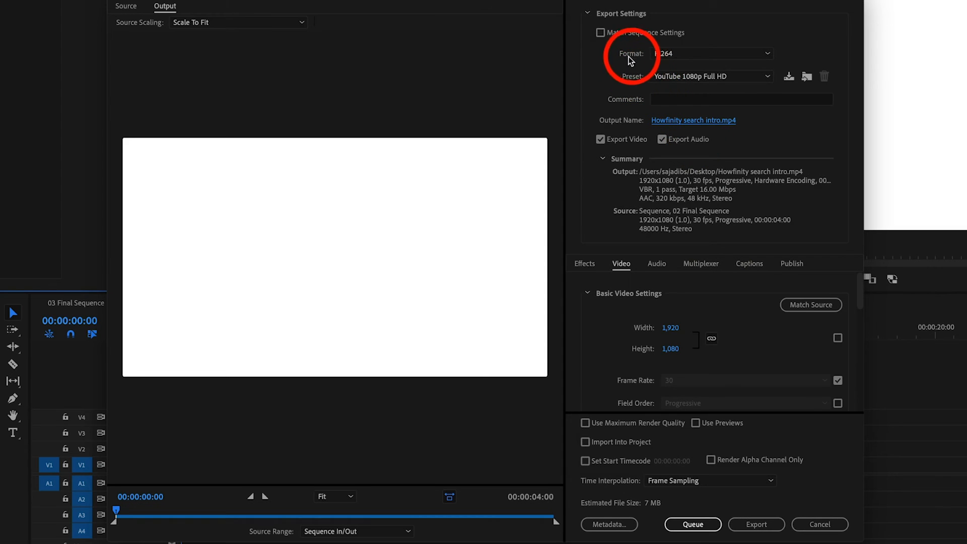
click(664, 54)
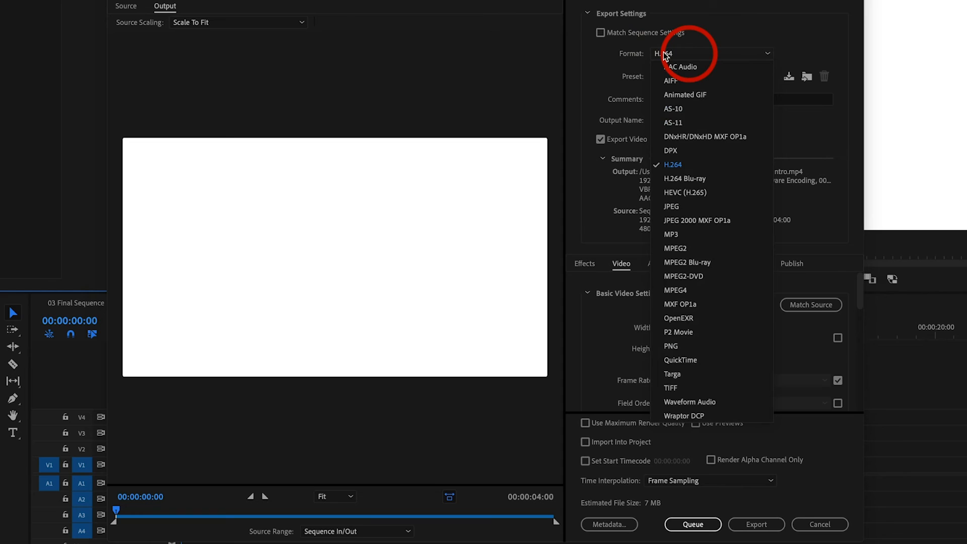
click(589, 86)
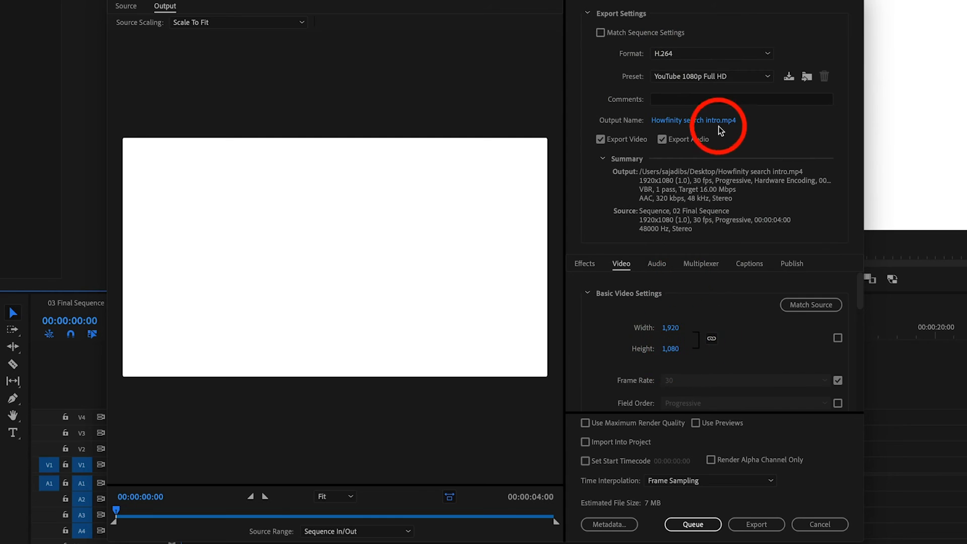
click(669, 76)
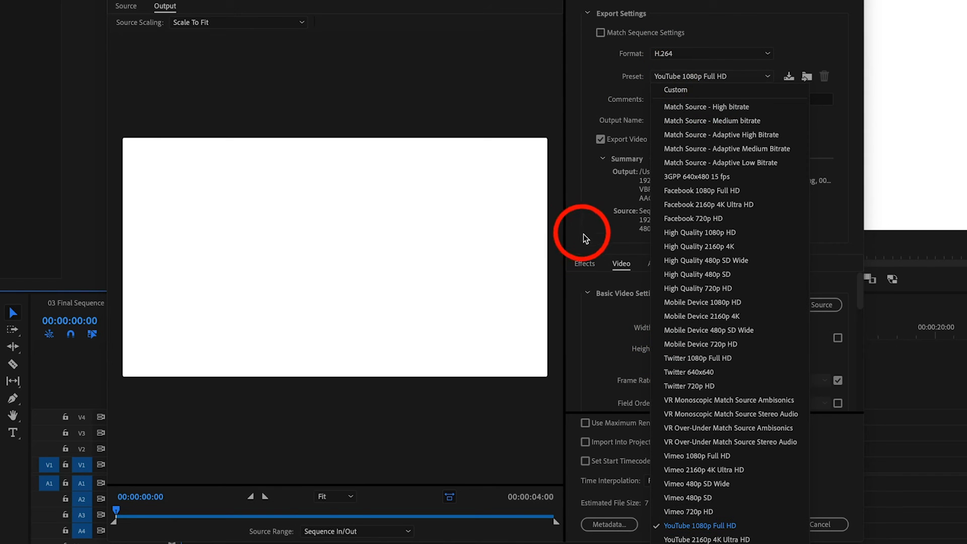
click(597, 243)
Step: Review the video encoding and bitrate settings, and export the sequence as Howfinity search intro.mp4
scroll(609, 380, down, 10)
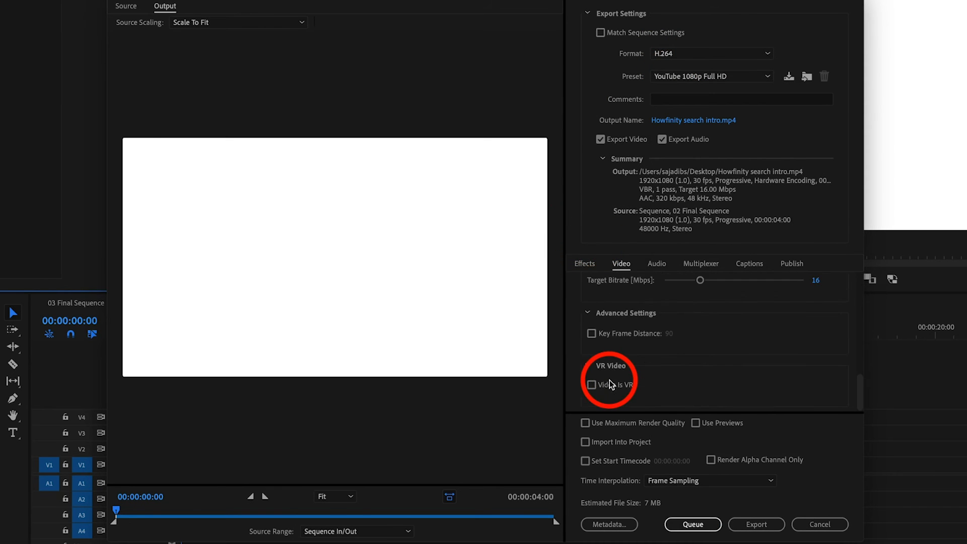
scroll(609, 380, up, 9)
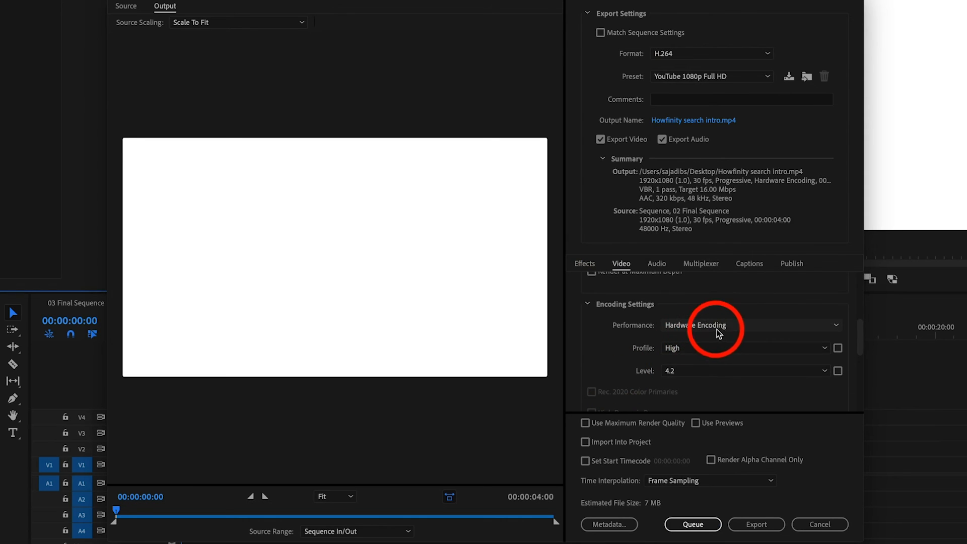
scroll(630, 325, down, 1)
scroll(631, 325, down, 5)
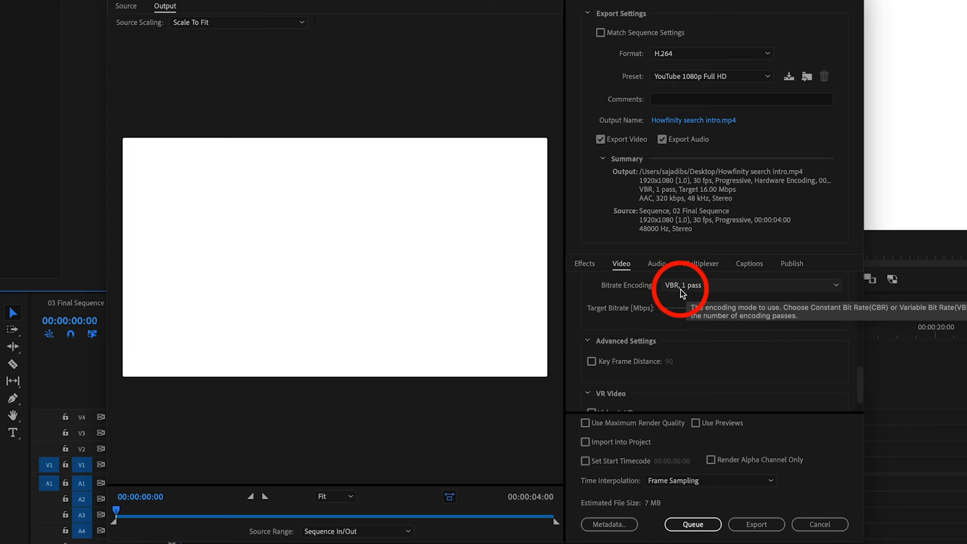
scroll(796, 350, up, 5)
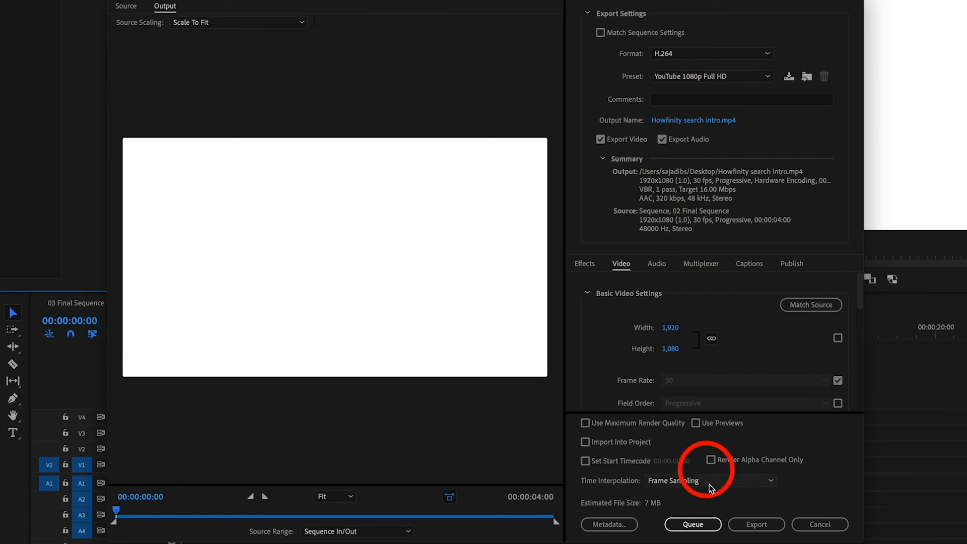
click(750, 524)
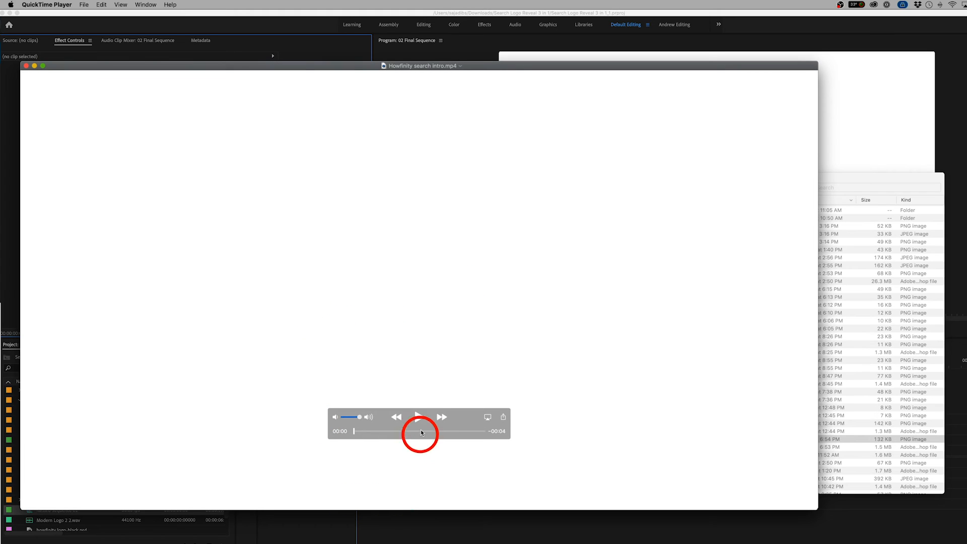
Step: Play the exported Howfinity search intro.mp4 in QuickTime Player and scrub to about 00:03
click(418, 417)
drag(376, 431, 451, 431)
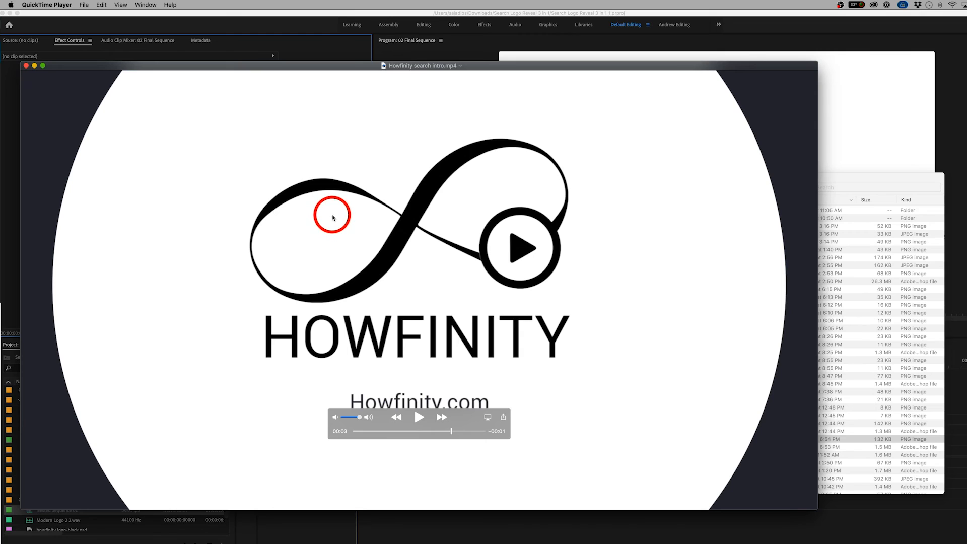
Step: Switch back to Premiere Pro and scrub 02 Final Sequence around the final logo at about 00:00:03:09
click(548, 536)
click(439, 362)
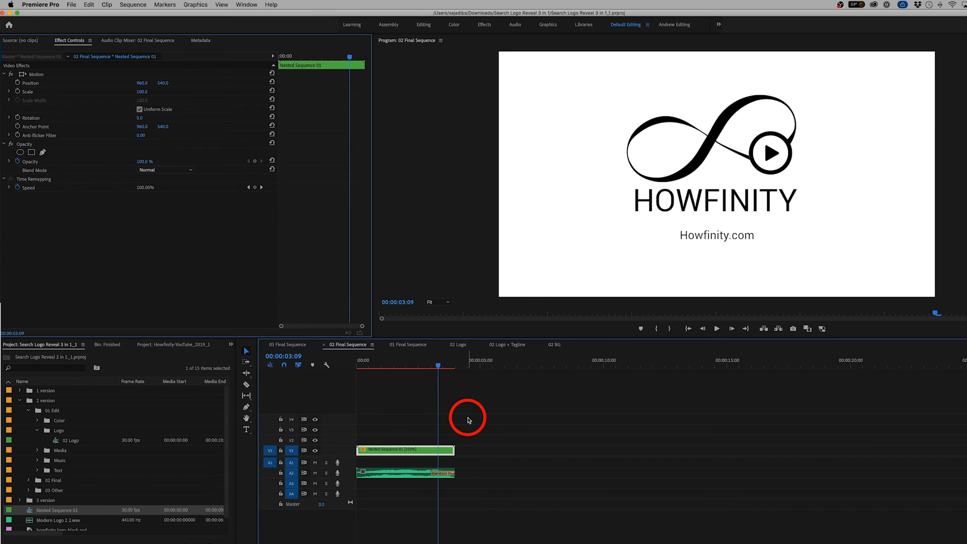
mouse_move(440, 367)
mouse_down()
mouse_move(412, 362)
mouse_move(439, 363)
mouse_up()
drag(414, 363, 439, 361)
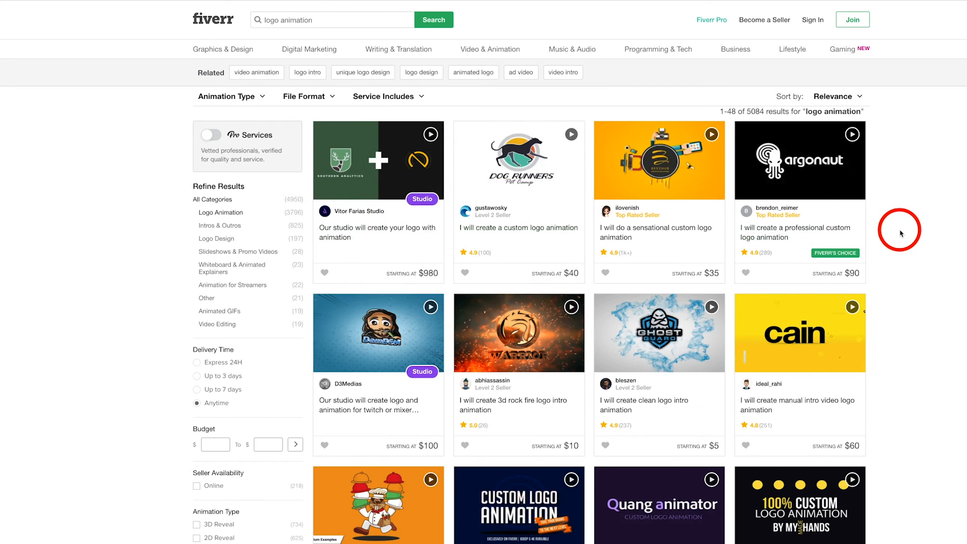
Step: Open Fiverr's $5 clean logo intro animation gig from the logo animation results, play its preview and review its description and Basic package
scroll(896, 230, down, 2)
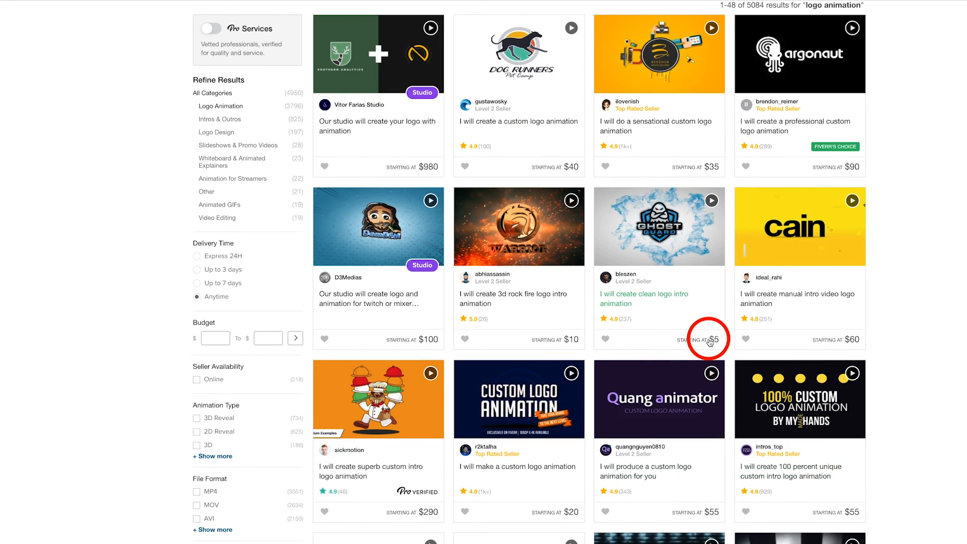
click(656, 250)
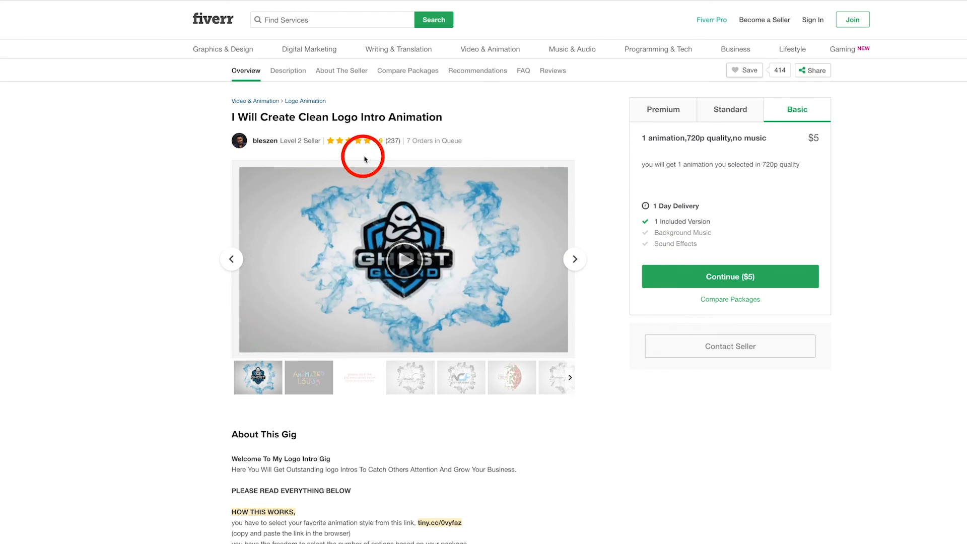
click(401, 262)
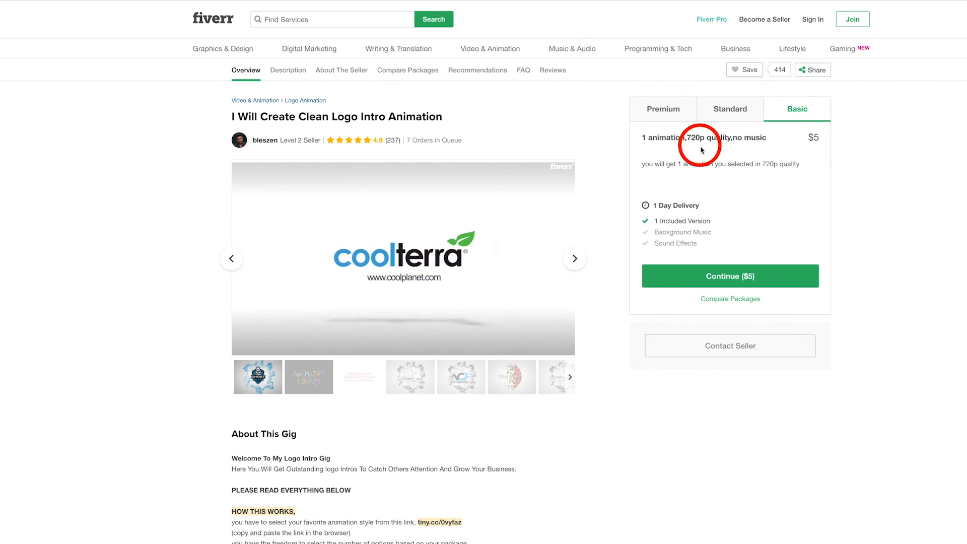
scroll(586, 356, down, 2)
scroll(587, 357, down, 8)
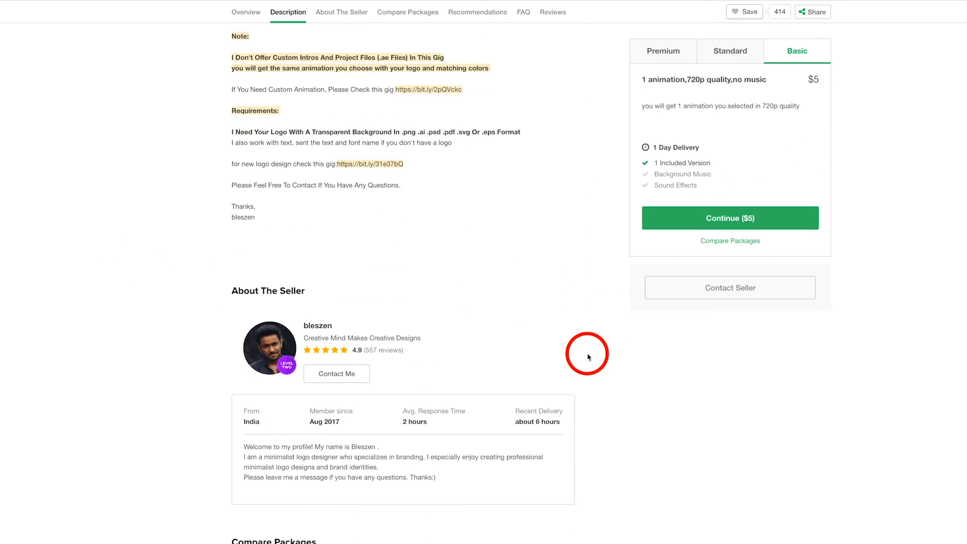
scroll(587, 356, up, 11)
scroll(587, 356, down, 1)
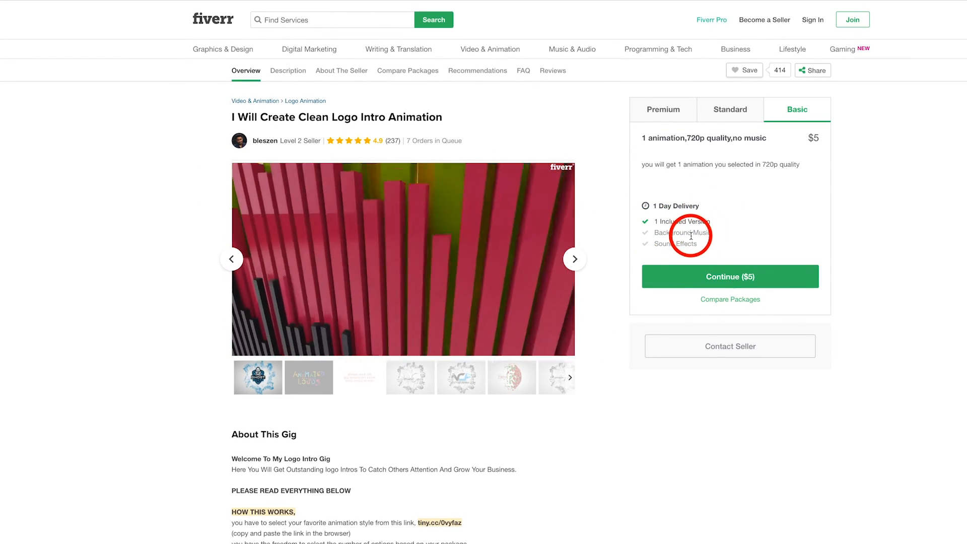
mouse_move(401, 255)
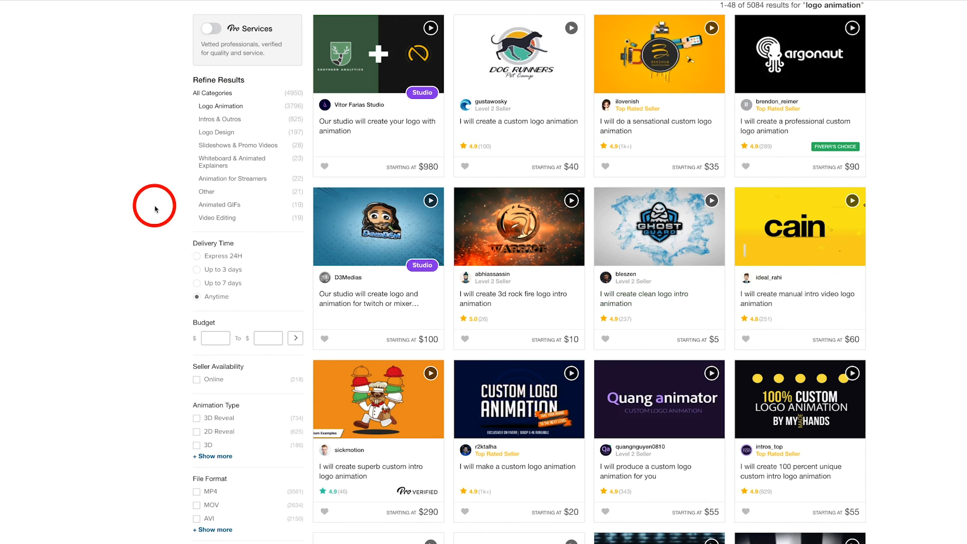
Step: Browse the Fiverr logo animation results to compare the gigs' sample styles and starting prices
scroll(155, 209, down, 4)
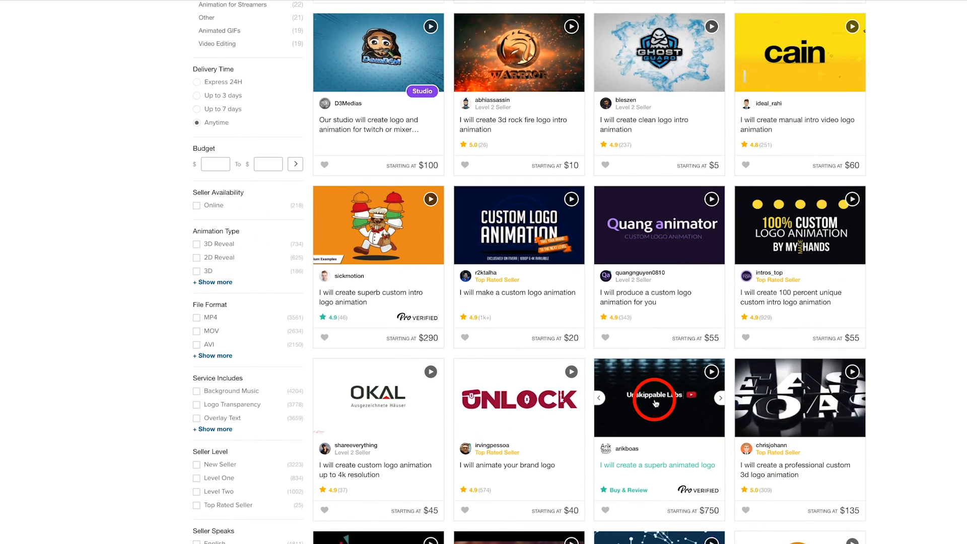
scroll(657, 402, down, 3)
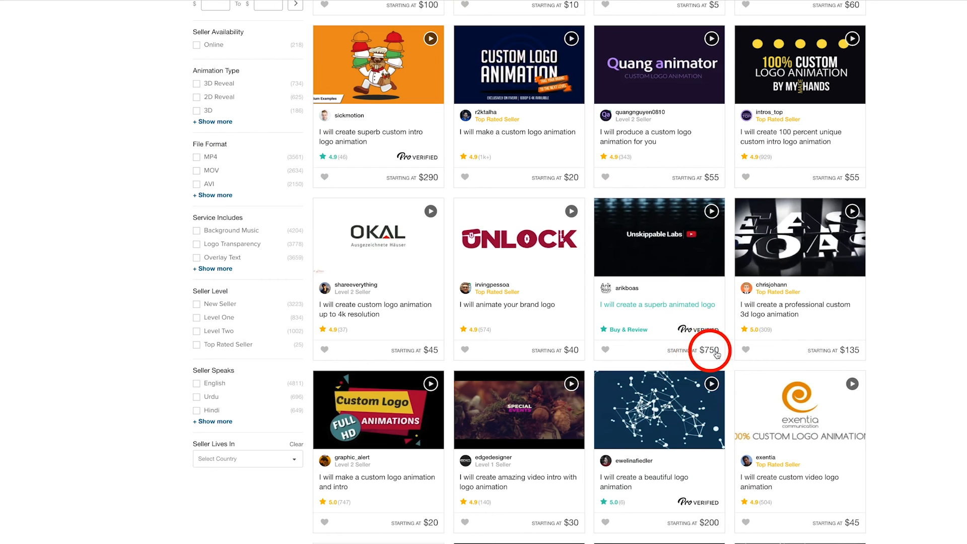
scroll(695, 357, up, 9)
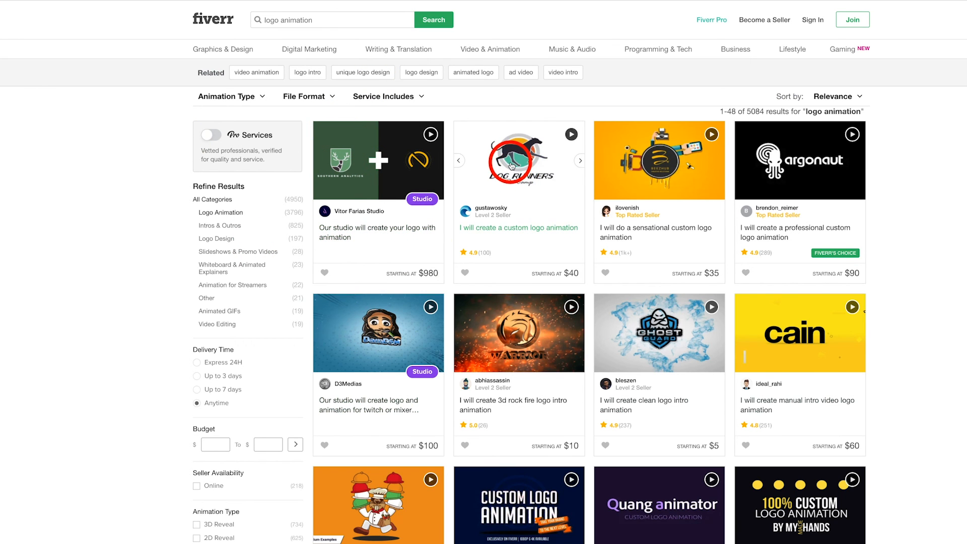
scroll(503, 161, down, 1)
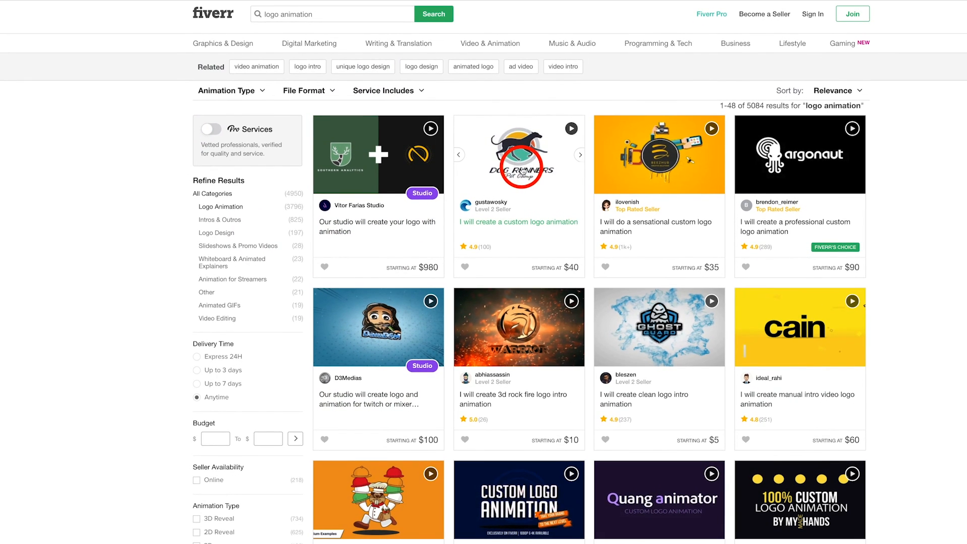
scroll(134, 181, up, 1)
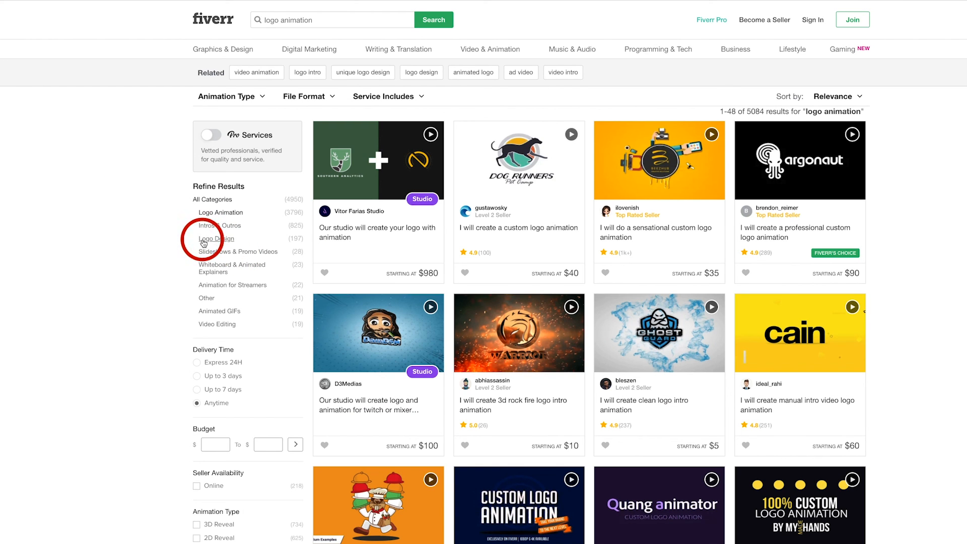
Step: Filter the Fiverr logo animation results by the Logo Design category, and return them to the Logo Animation category
click(203, 240)
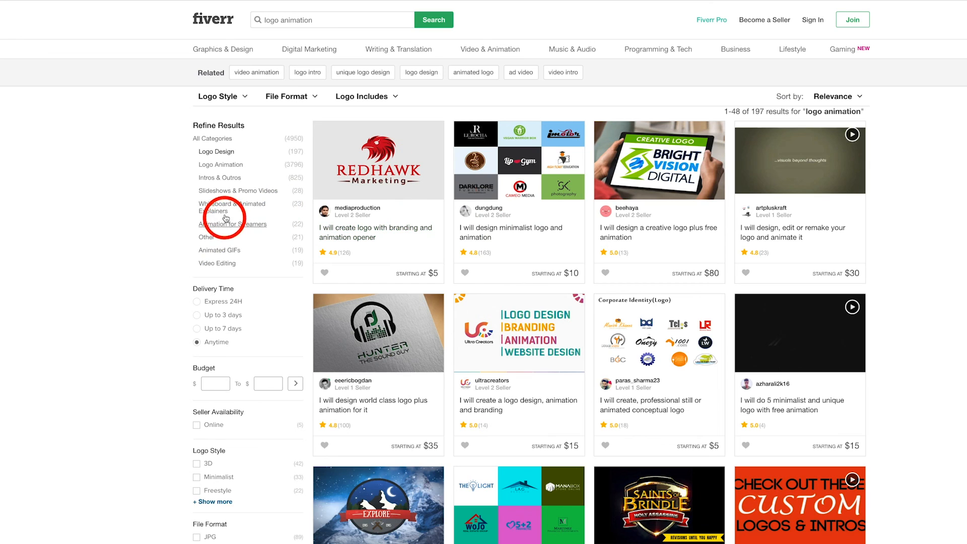
click(219, 166)
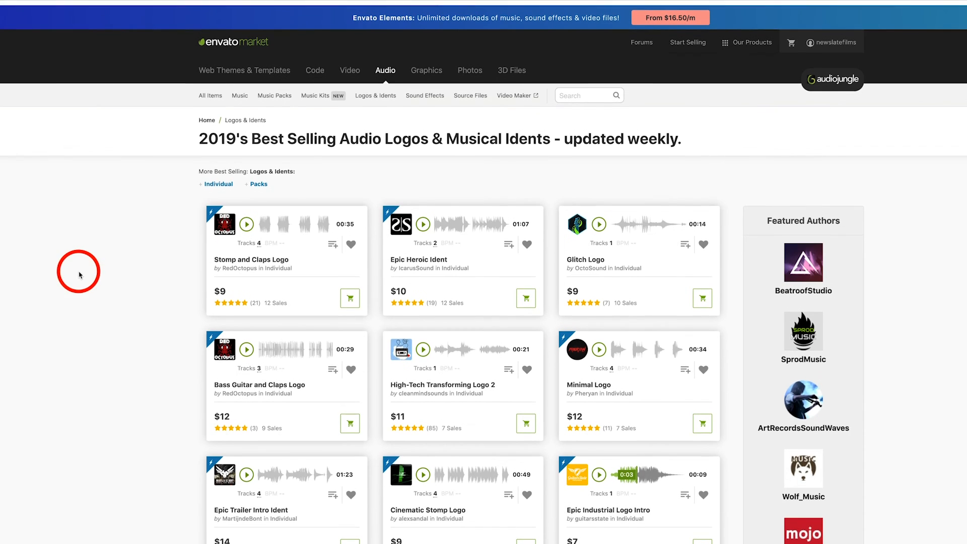
Step: Switch to Envato Market's video section and browse the best-selling Premiere Pro Logo Stings templates on VideoHive
click(350, 70)
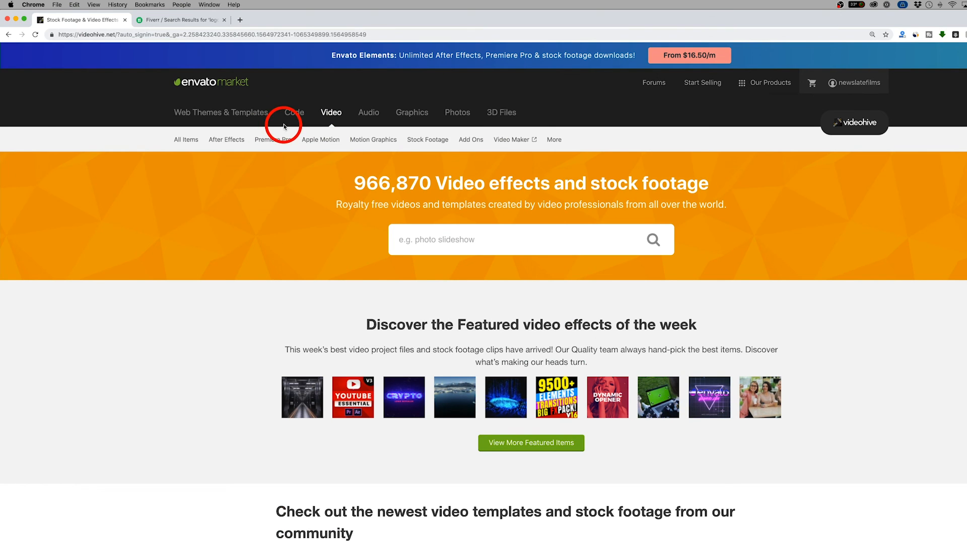
mouse_move(274, 140)
click(263, 222)
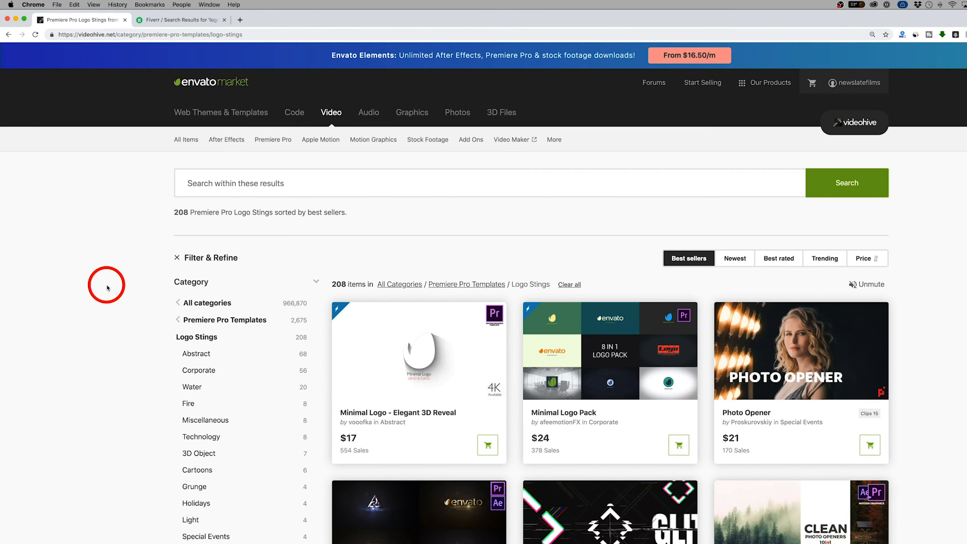
scroll(956, 347, down, 3)
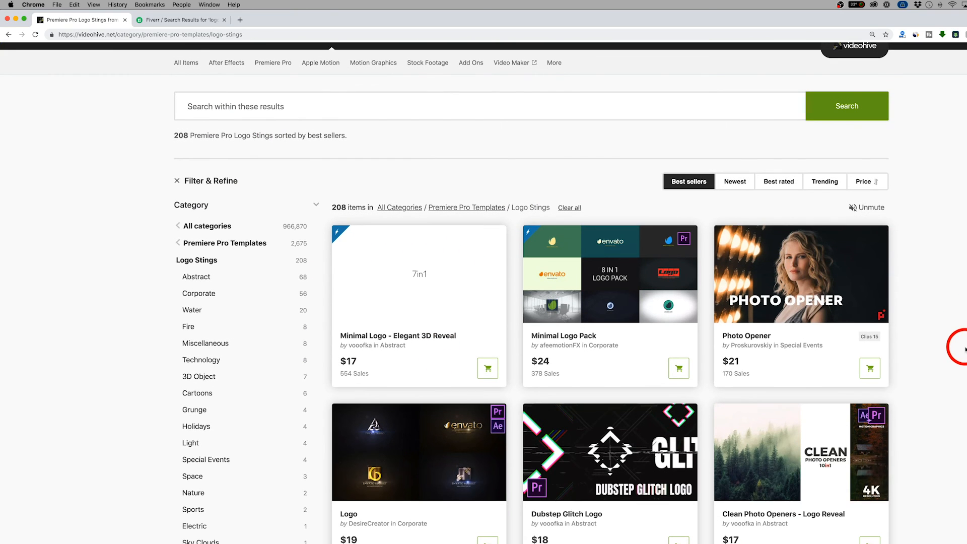
scroll(964, 348, up, 3)
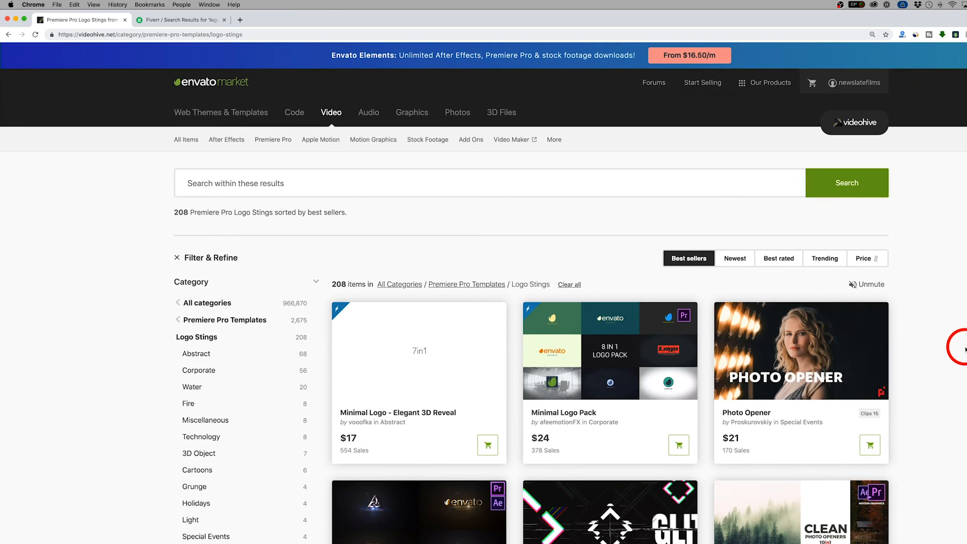